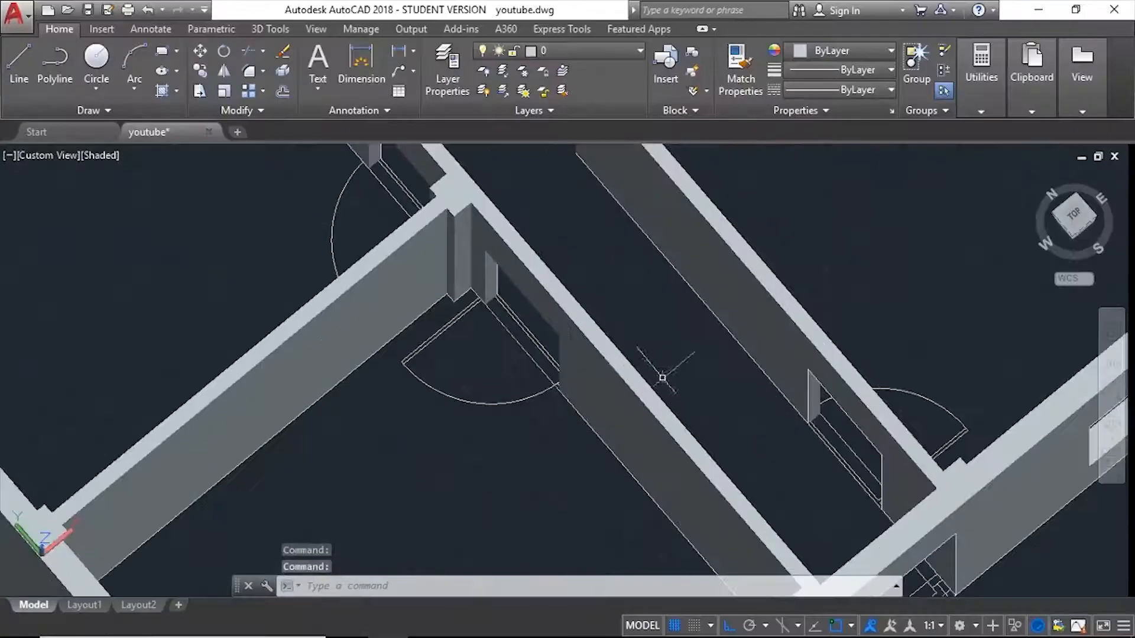
# Examine the 3D wall model from all sides, including its door and window openings and the stair area
pyautogui.scroll(-5, 661, 375)
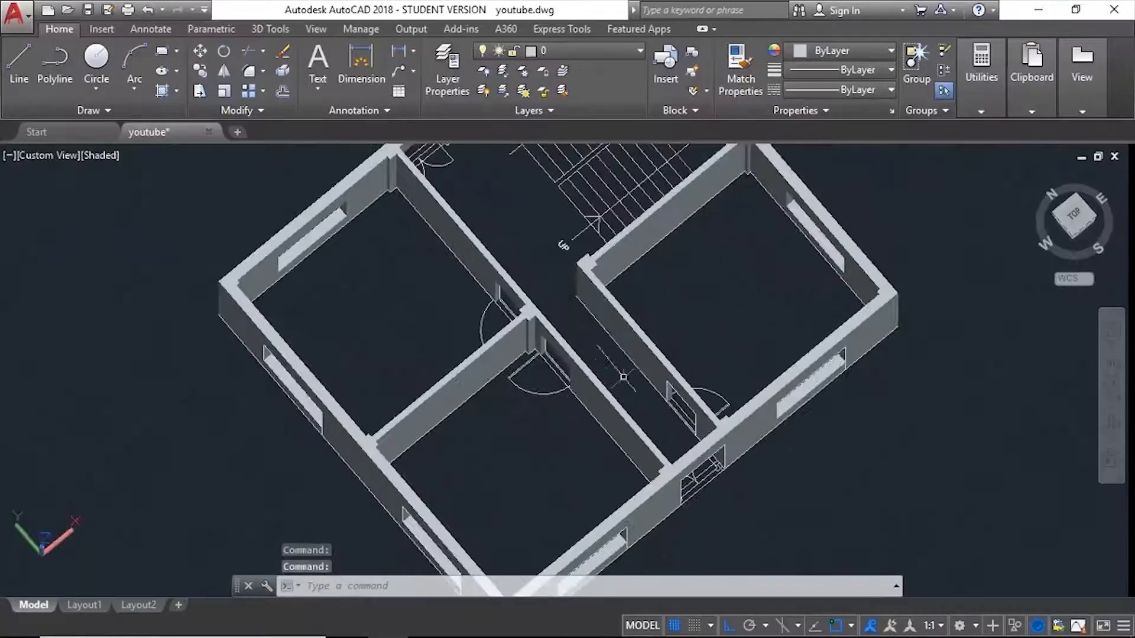
pyautogui.keyDown('shift'); pyautogui.moveTo(616, 380); pyautogui.dragTo(603, 354, button='middle'); pyautogui.keyUp('shift')
pyautogui.scroll(3, 600, 326)
pyautogui.scroll(-4, 521, 380)
pyautogui.keyDown('shift'); pyautogui.moveTo(667, 384); pyautogui.dragTo(577, 425, button='middle'); pyautogui.keyUp('shift')
pyautogui.scroll(-6, 424, 354)
pyautogui.scroll(5, 414, 357)
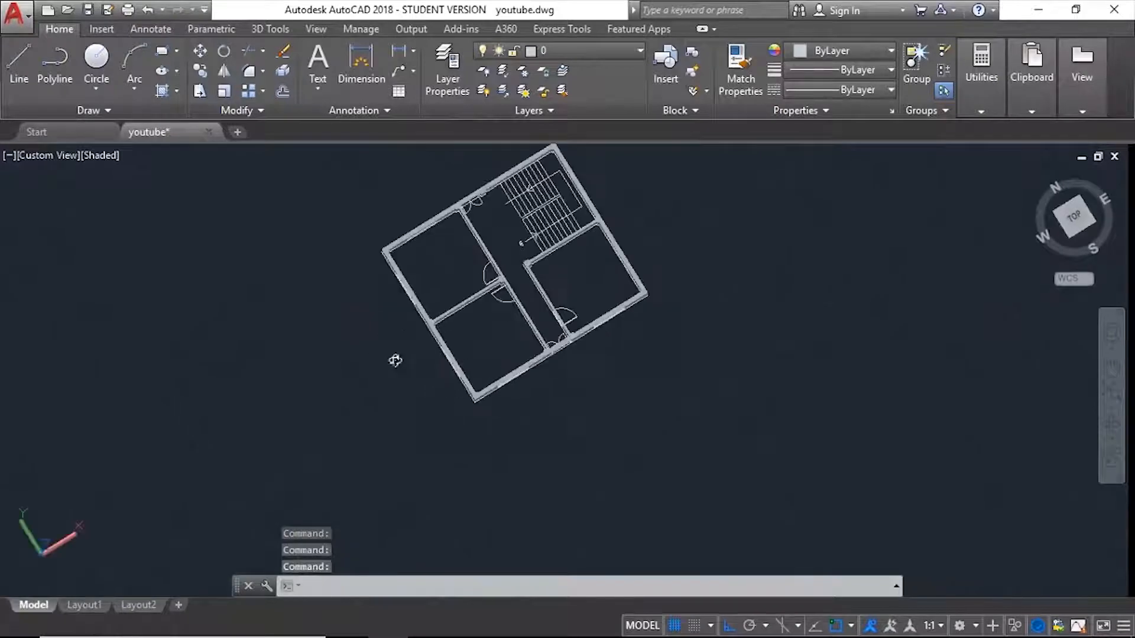
pyautogui.keyDown('shift'); pyautogui.moveTo(392, 360); pyautogui.dragTo(605, 407, button='middle'); pyautogui.keyUp('shift')
pyautogui.scroll(4, 544, 320)
pyautogui.scroll(-5, 545, 319)
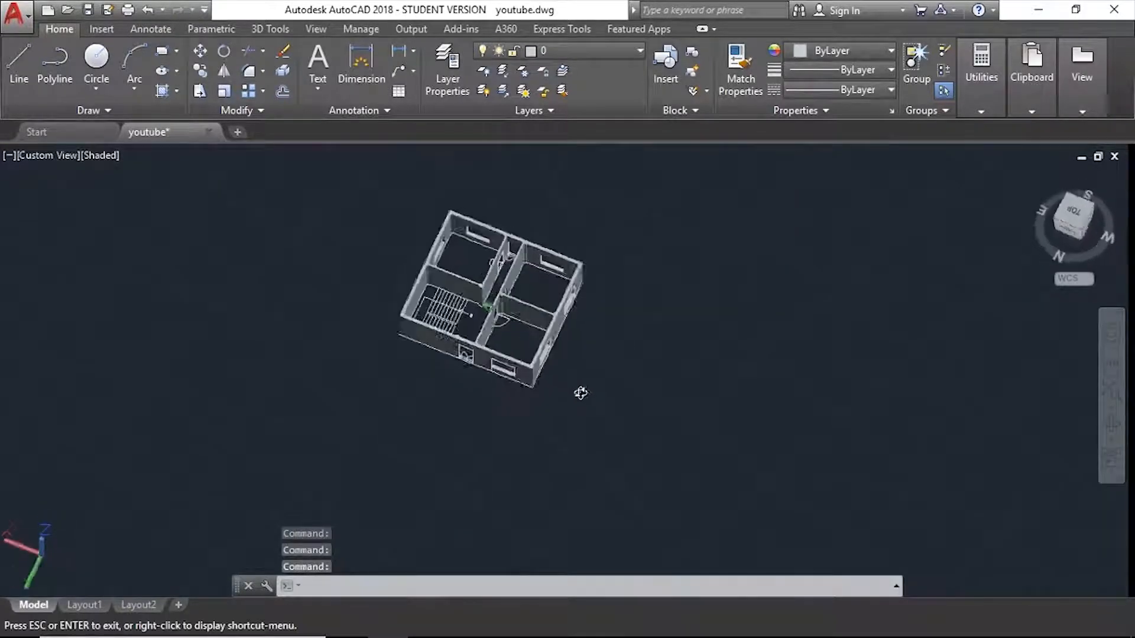
pyautogui.scroll(6, 462, 315)
pyautogui.keyDown('shift'); pyautogui.moveTo(492, 290); pyautogui.dragTo(519, 372, button='middle'); pyautogui.keyUp('shift')
pyautogui.keyDown('shift'); pyautogui.moveTo(575, 296); pyautogui.dragTo(670, 335, button='middle'); pyautogui.keyUp('shift')
pyautogui.scroll(-5, 669, 335)
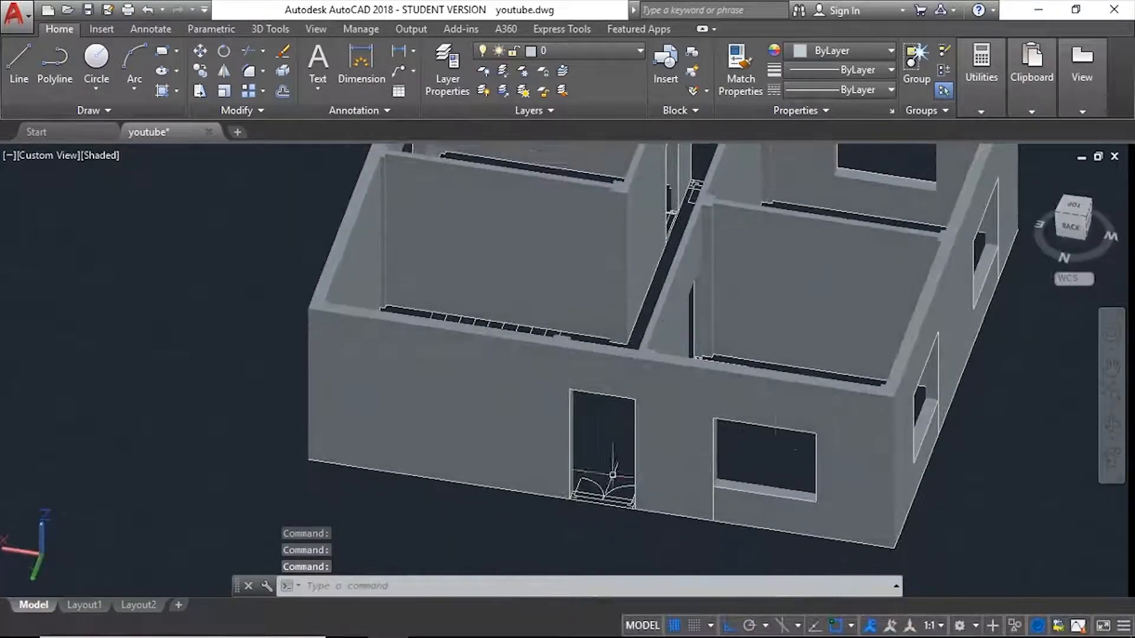
pyautogui.keyDown('shift'); pyautogui.moveTo(816, 456); pyautogui.dragTo(658, 473, button='middle'); pyautogui.keyUp('shift')
pyautogui.scroll(5, 752, 415)
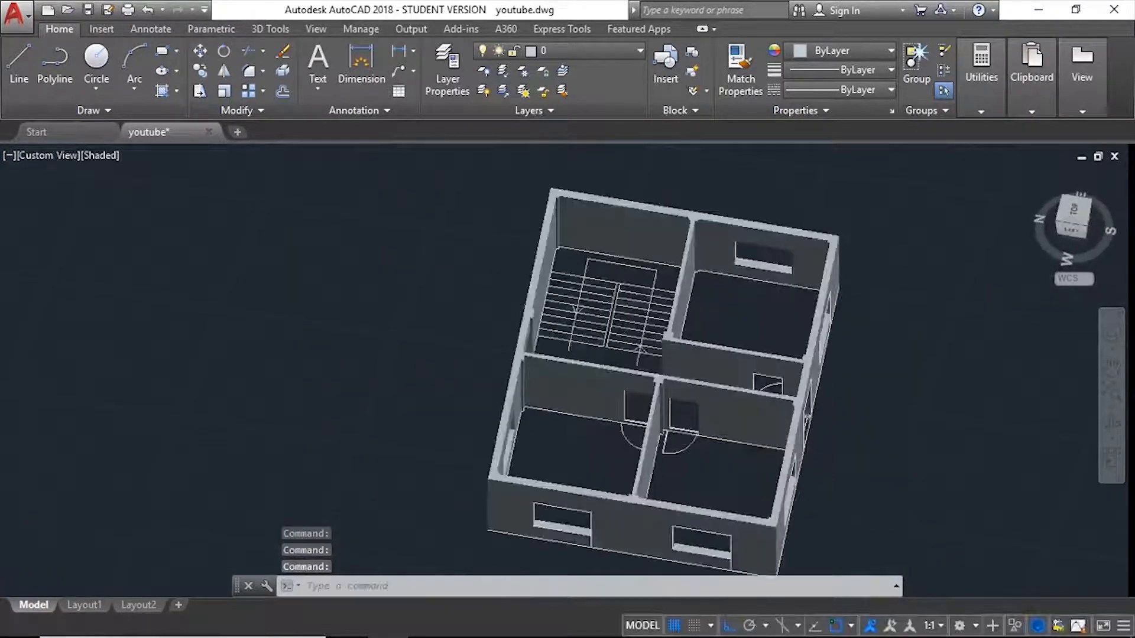
pyautogui.keyDown('shift'); pyautogui.moveTo(881, 435); pyautogui.dragTo(766, 379, button='middle'); pyautogui.keyUp('shift')
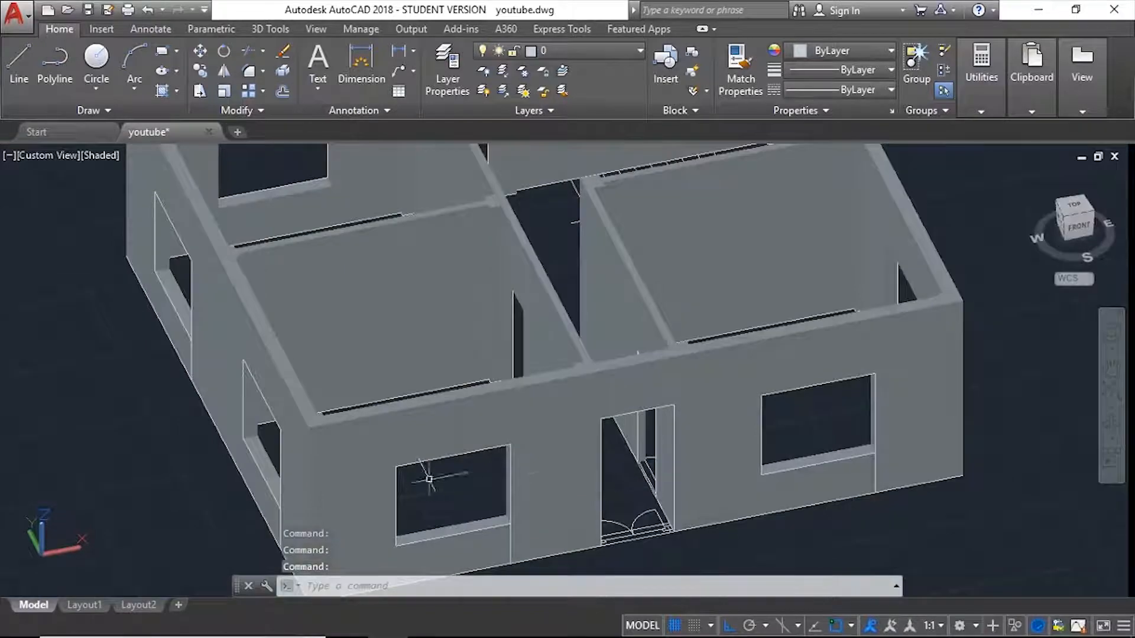
pyautogui.keyDown('shift'); pyautogui.moveTo(758, 467); pyautogui.dragTo(686, 434, button='middle'); pyautogui.keyUp('shift')
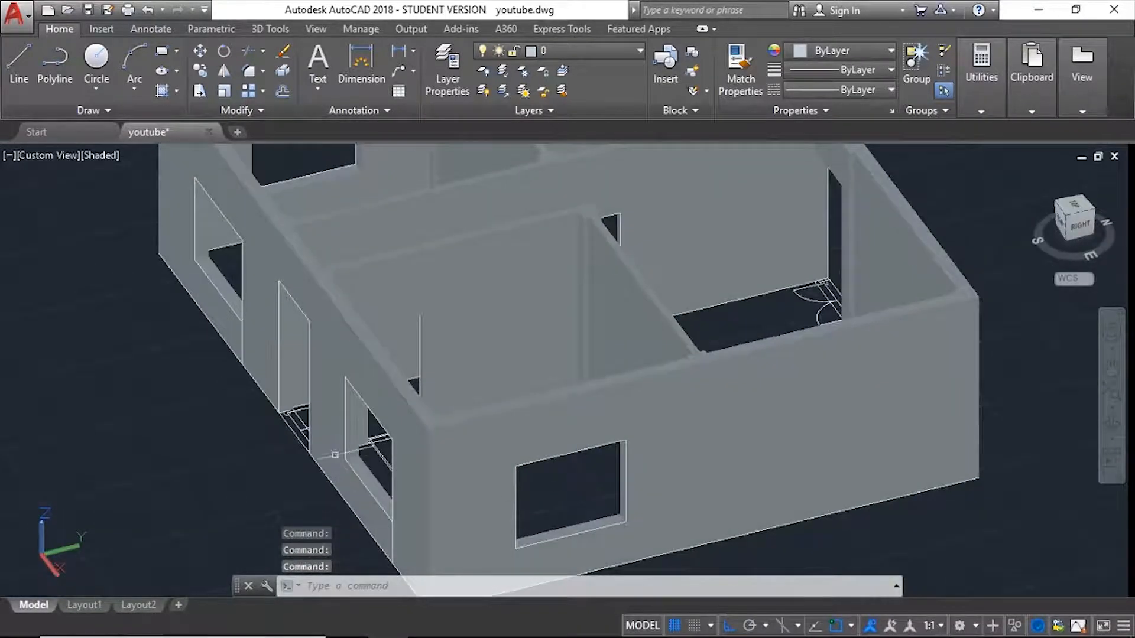
pyautogui.keyDown('shift'); pyautogui.moveTo(335, 455); pyautogui.dragTo(580, 313, button='middle'); pyautogui.keyUp('shift')
pyautogui.keyDown('shift'); pyautogui.moveTo(560, 372); pyautogui.dragTo(515, 412, button='middle'); pyautogui.keyUp('shift')
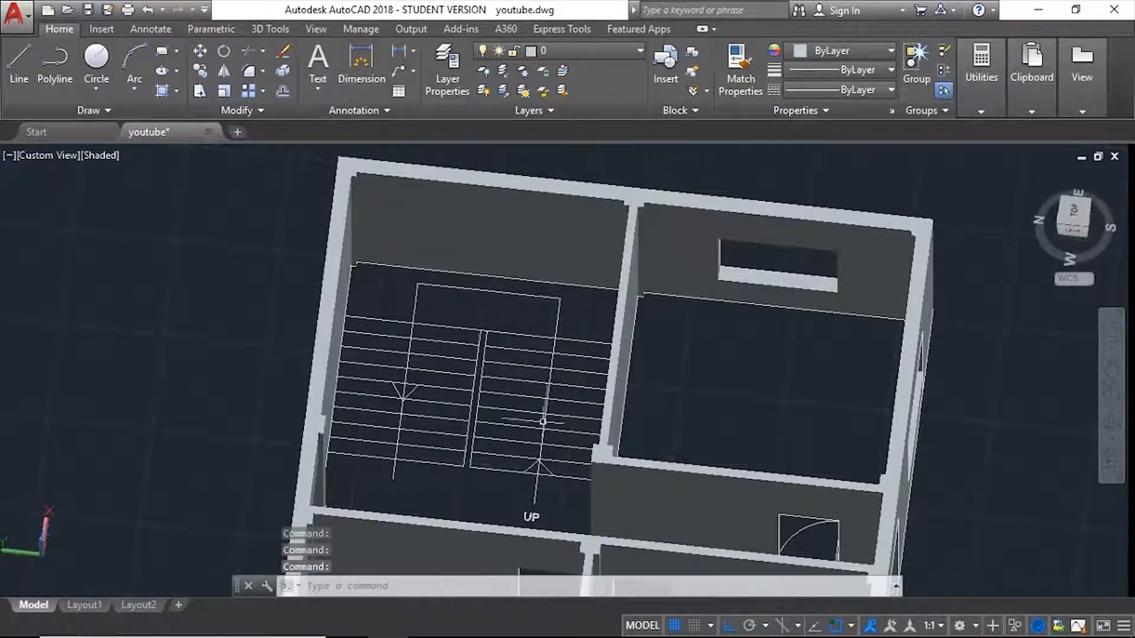
# Turn off the "3d walls" and "extra elements" layers to isolate the stair outline
pyautogui.click(576, 47)
pyautogui.click(616, 50)
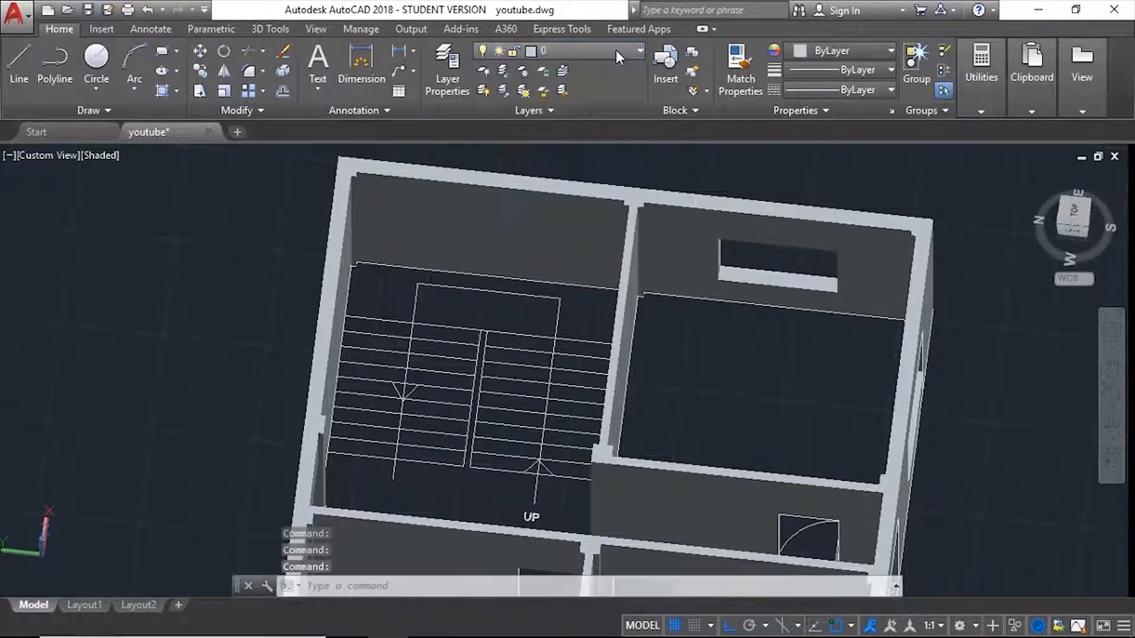
pyautogui.click(616, 50)
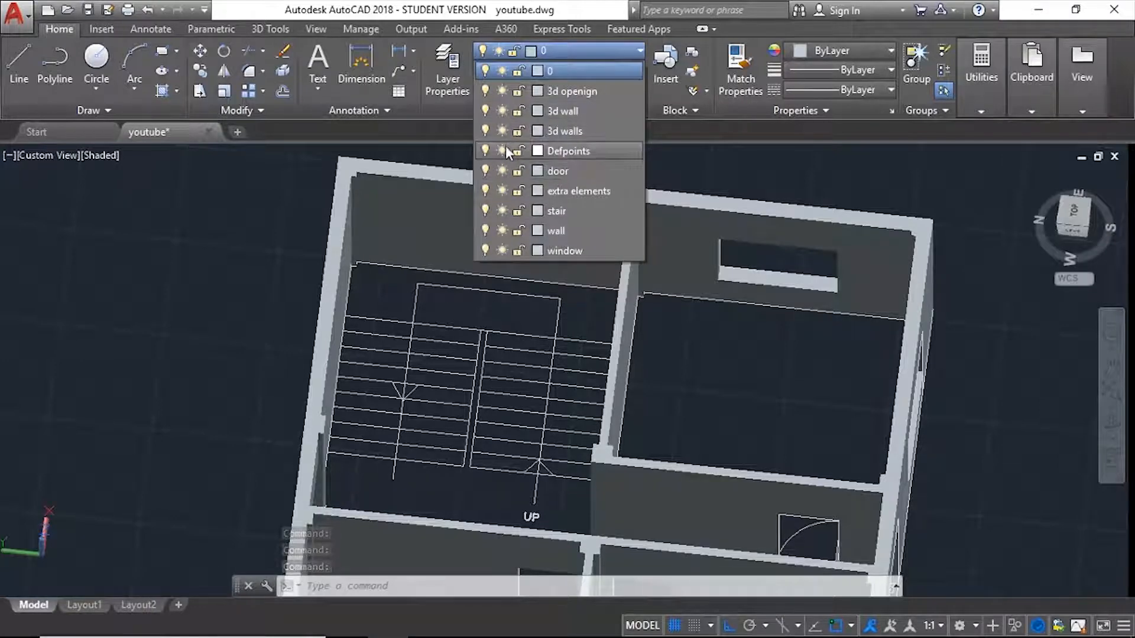
pyautogui.click(485, 131)
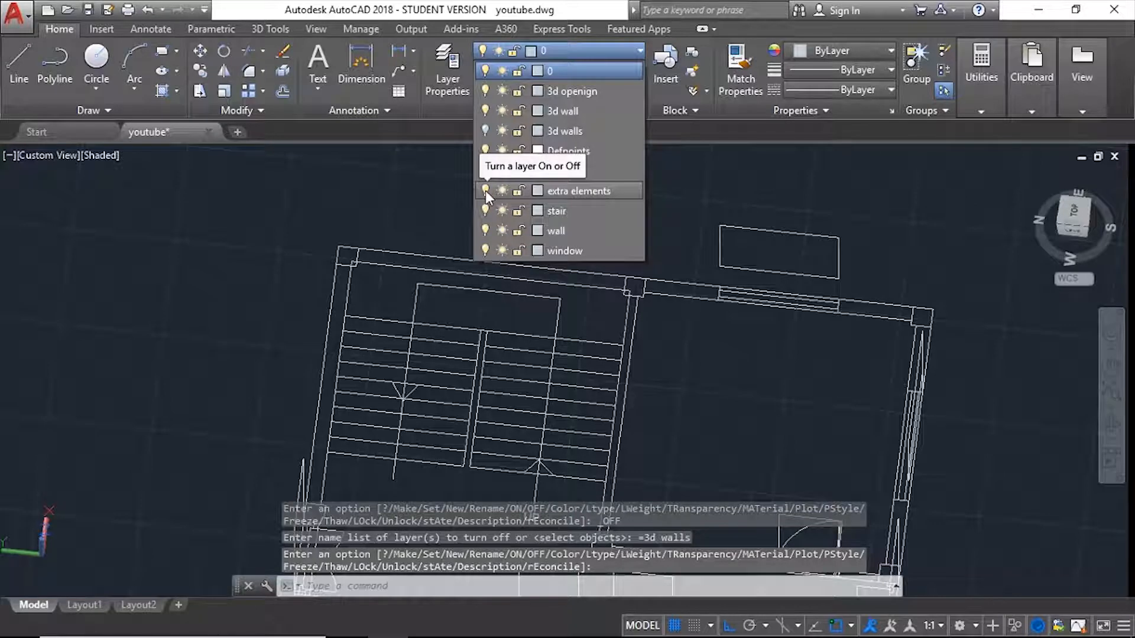
pyautogui.click(485, 190)
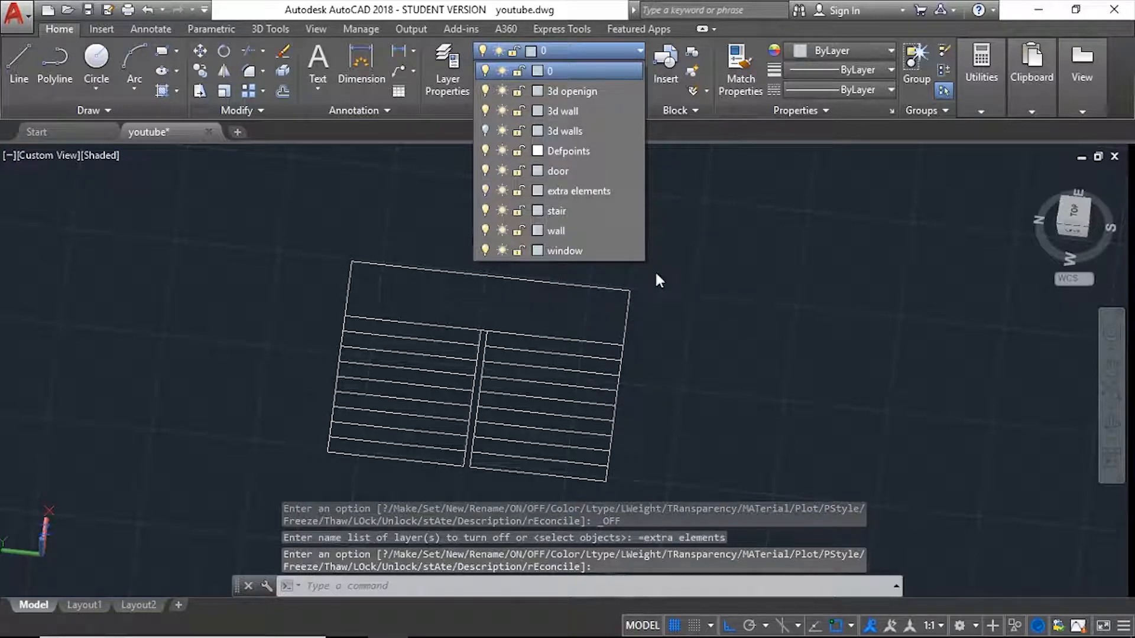
pyautogui.click(654, 271)
# Examine the isolated stair outline from several angles, covering the treads of both flights and the landing
pyautogui.scroll(1, 544, 304)
pyautogui.scroll(-6, 542, 292)
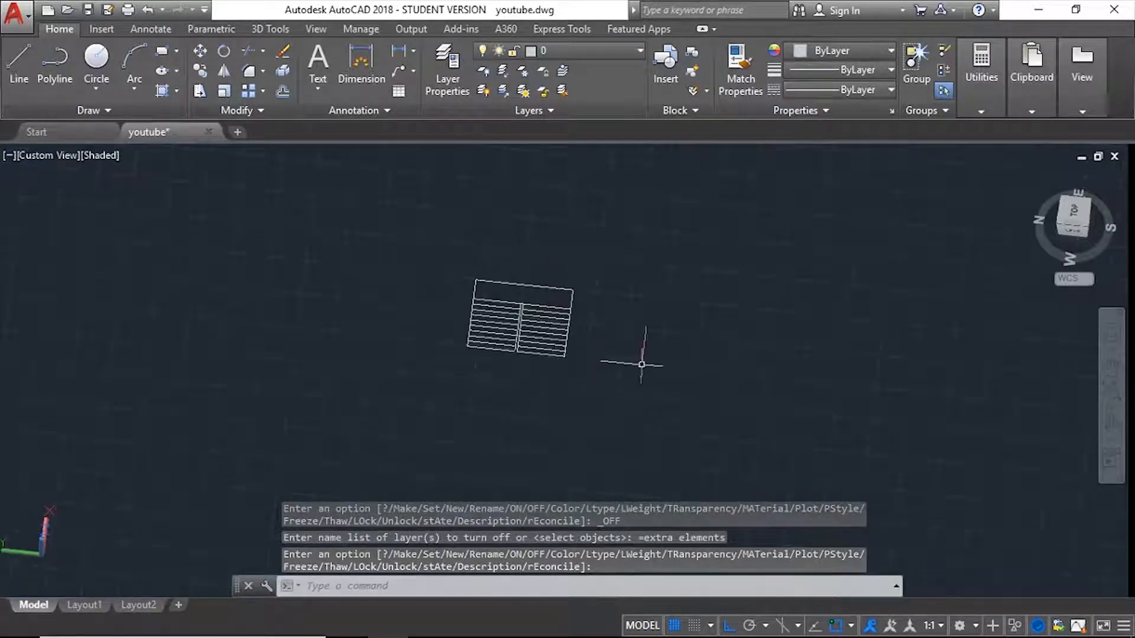
pyautogui.moveTo(642, 365)
pyautogui.keyDown('shift'); pyautogui.mouseDown(button='middle')
pyautogui.moveTo(596, 327)
pyautogui.moveTo(620, 341)
pyautogui.mouseUp(button='middle'); pyautogui.keyUp('shift')
pyautogui.scroll(7, 563, 336)
pyautogui.keyDown('shift'); pyautogui.moveTo(712, 363); pyautogui.dragTo(667, 366, button='middle'); pyautogui.keyUp('shift')
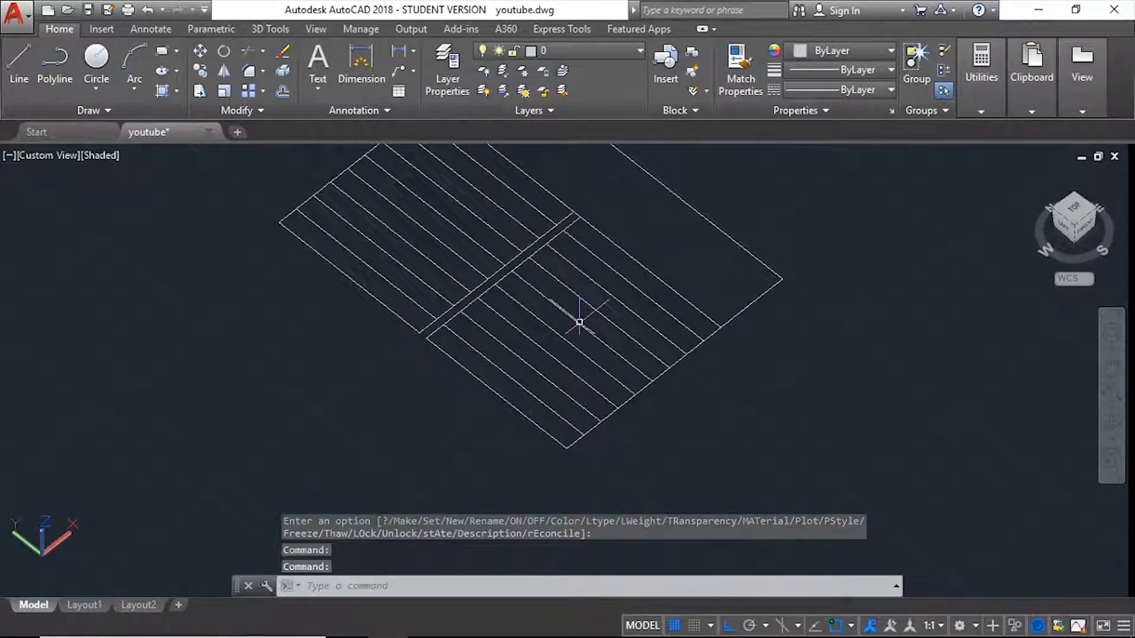
pyautogui.scroll(2, 547, 381)
pyautogui.moveTo(557, 350); pyautogui.dragTo(626, 345, button='middle')
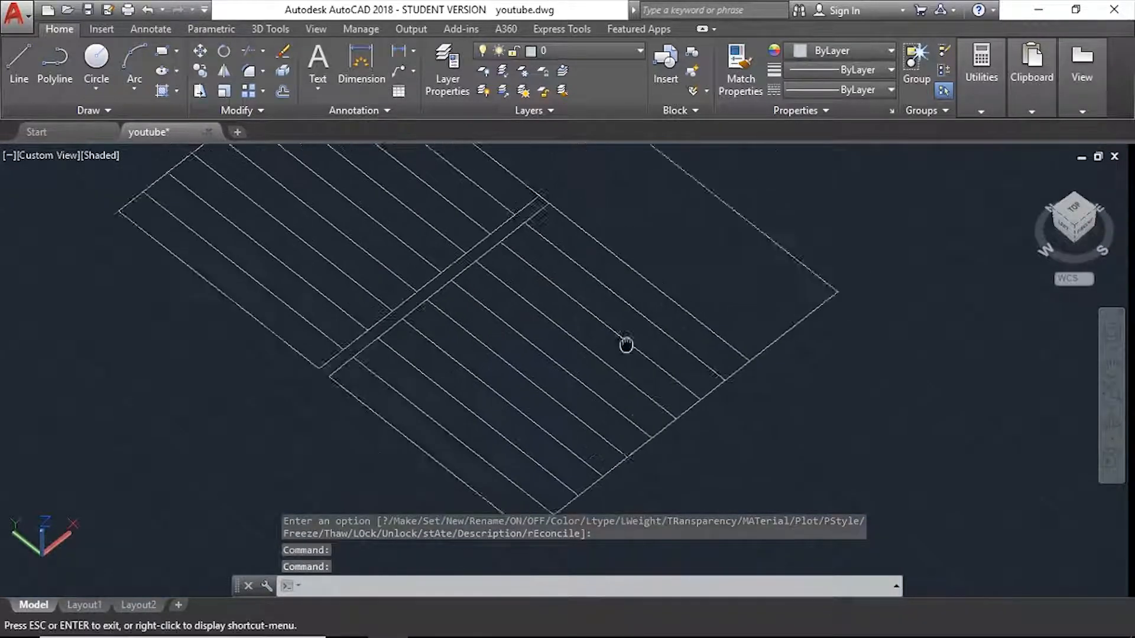
pyautogui.scroll(1, 626, 344)
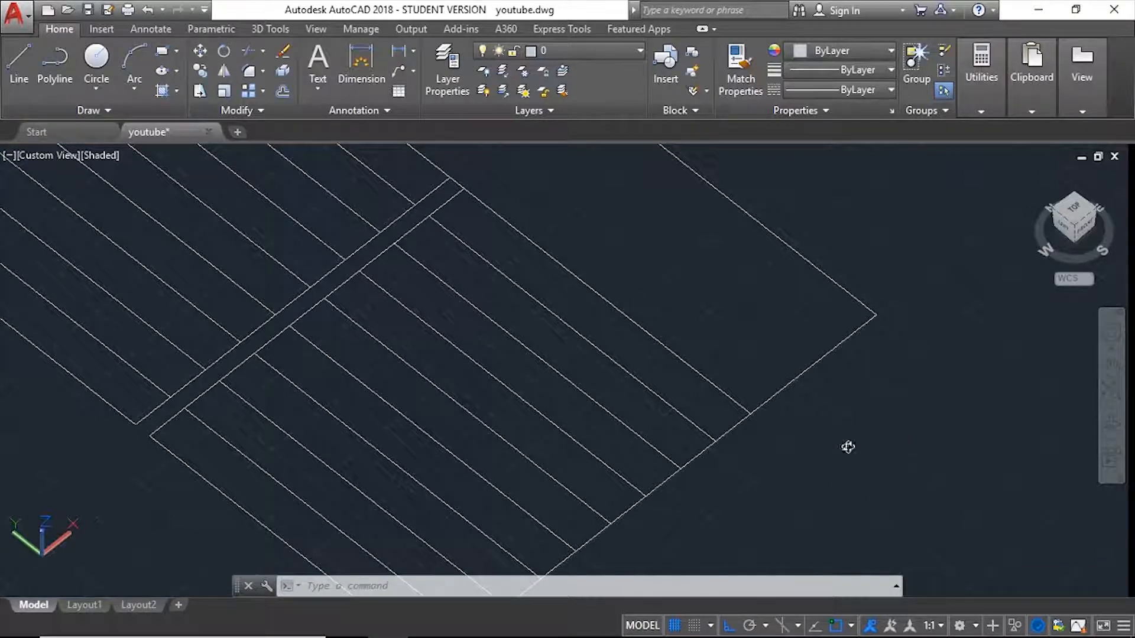
pyautogui.keyDown('shift'); pyautogui.moveTo(848, 447); pyautogui.dragTo(507, 379, button='middle'); pyautogui.keyUp('shift')
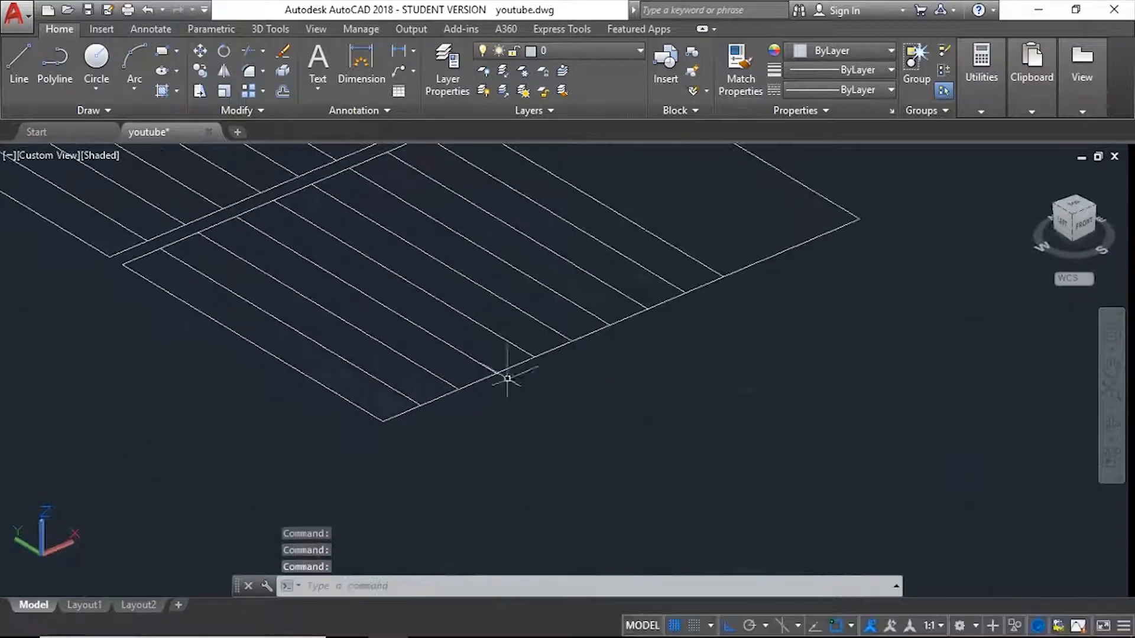
pyautogui.scroll(-4, 508, 378)
pyautogui.keyDown('shift'); pyautogui.moveTo(689, 380); pyautogui.dragTo(507, 343, button='middle'); pyautogui.keyUp('shift')
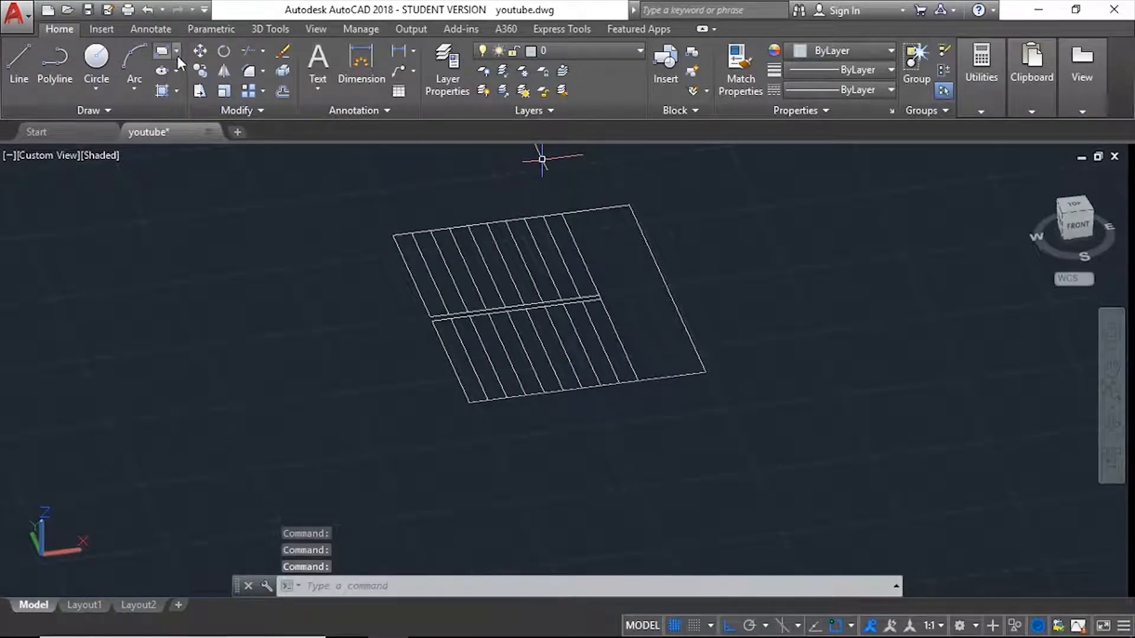
# Presspull the first tread of the front stair flight up to a height of 7 inches
pyautogui.click(271, 29)
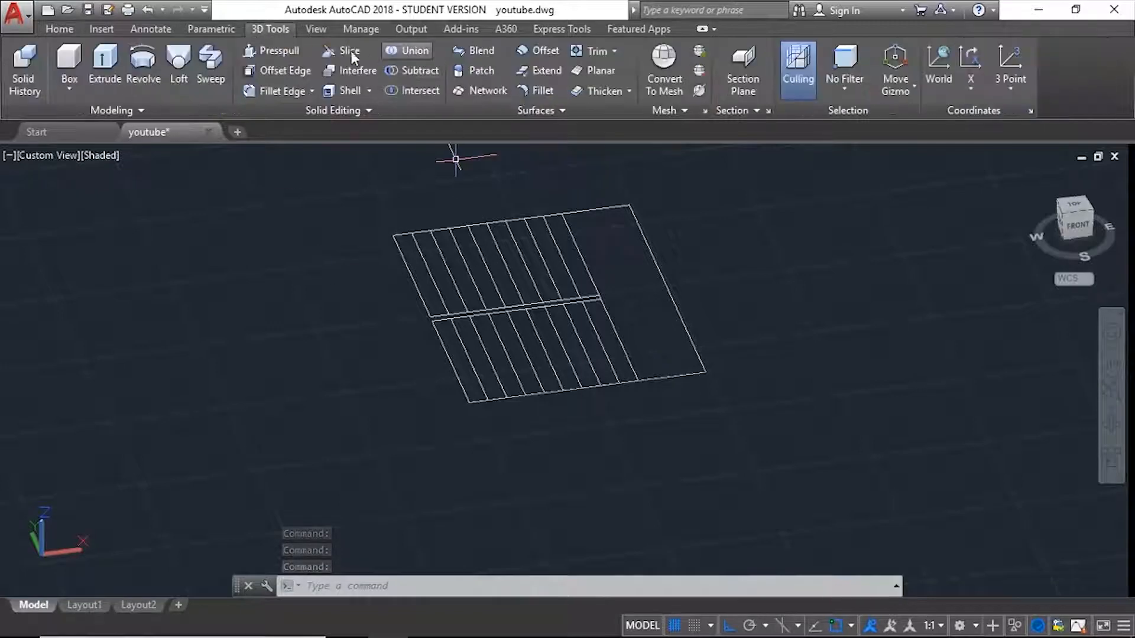
pyautogui.click(468, 385)
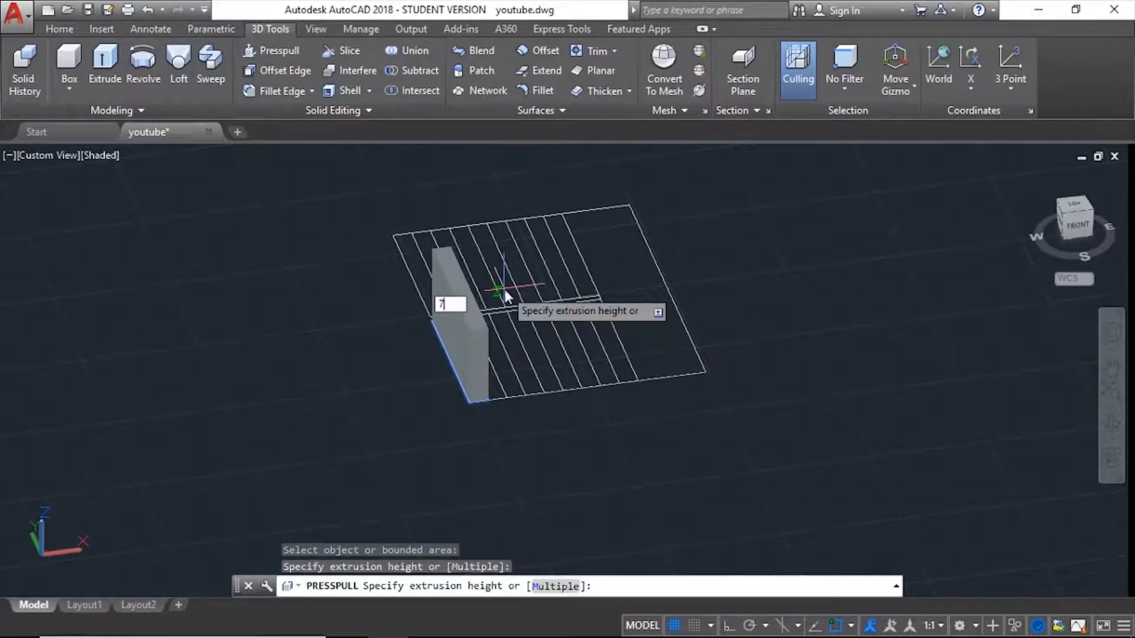
pyautogui.press('Return')
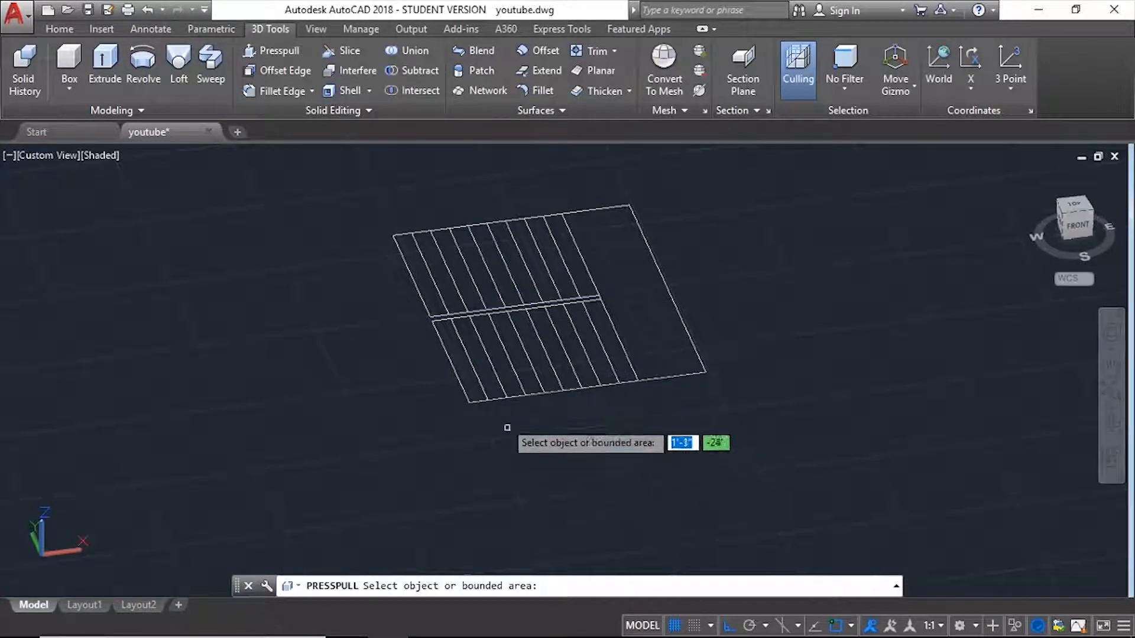
pyautogui.click(459, 379)
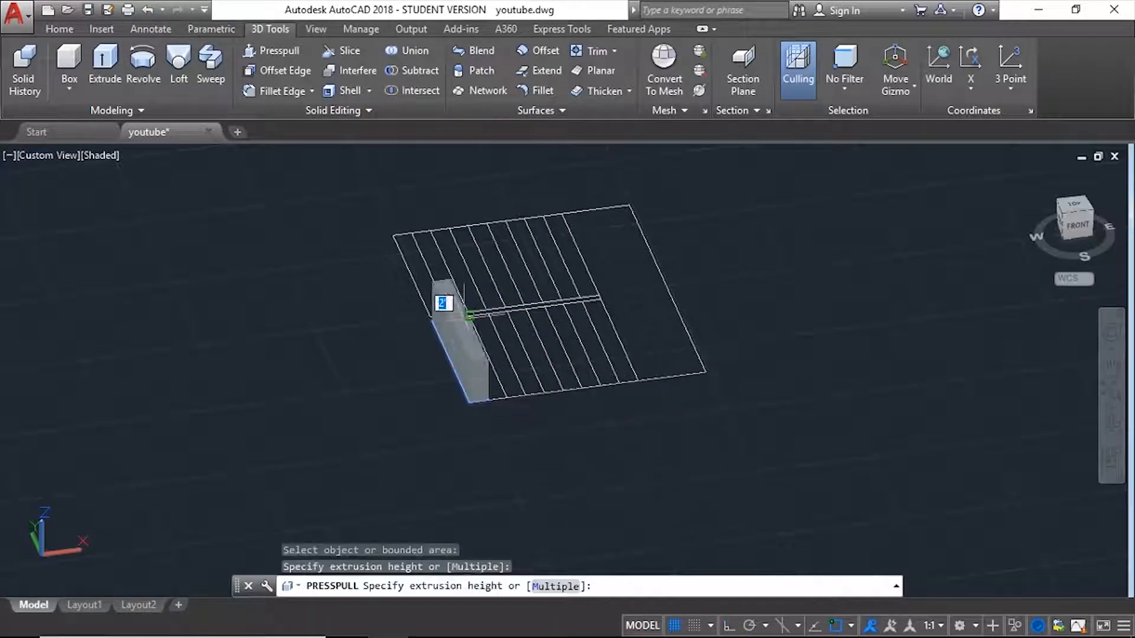
pyautogui.write('7')
pyautogui.press('Return')
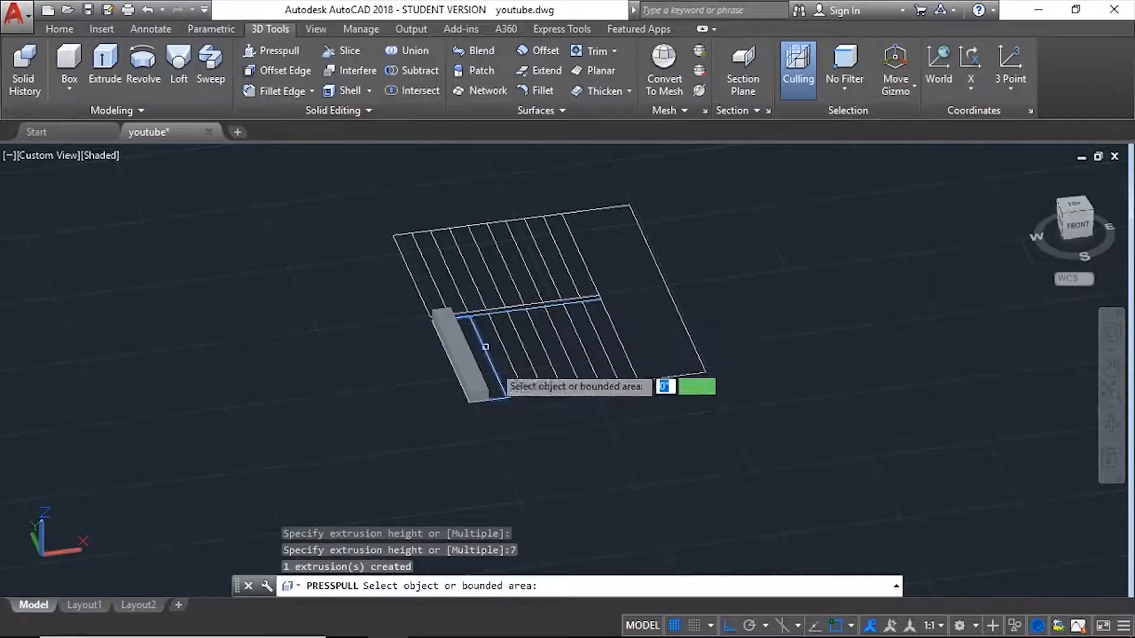
# Presspull the second and third treads of the front flight to heights of 14 and 21 inches
pyautogui.click(497, 385)
pyautogui.write('14')
pyautogui.press('Return')
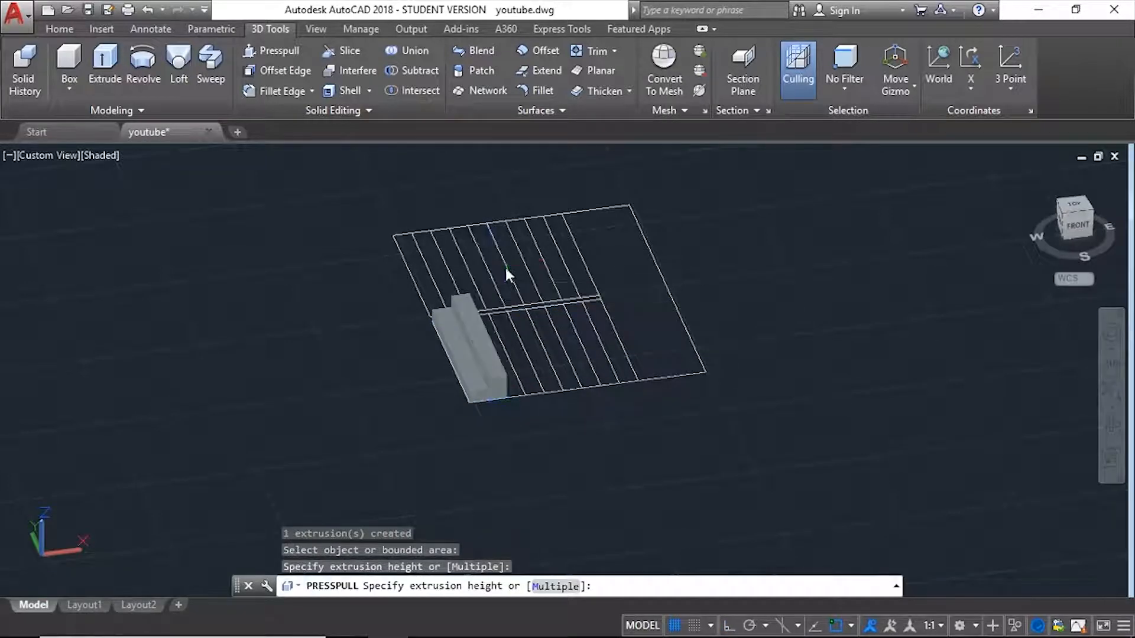
pyautogui.click(516, 392)
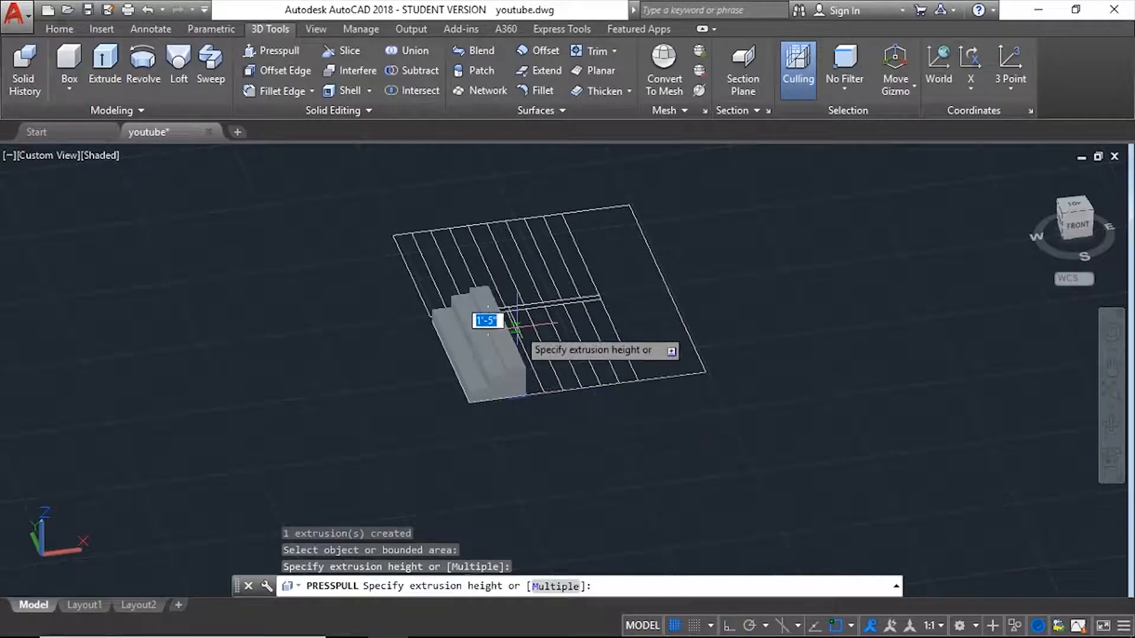
pyautogui.write('21')
pyautogui.press('Return')
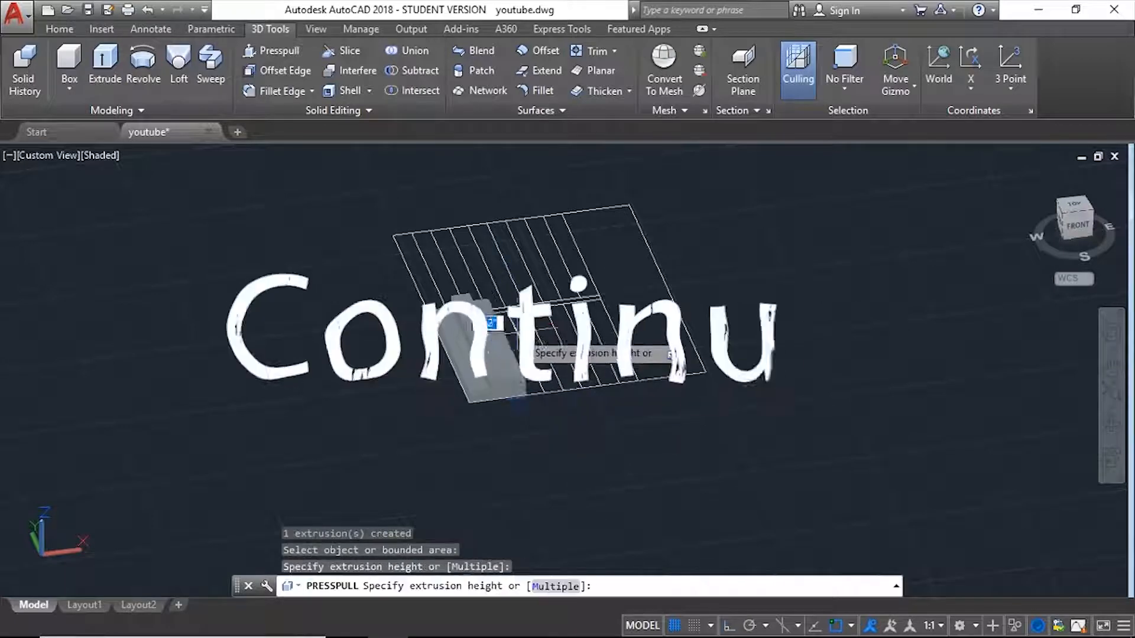
# Presspull the fourth and fifth treads of the front flight to heights of 28 and 35 inches
pyautogui.click(507, 314)
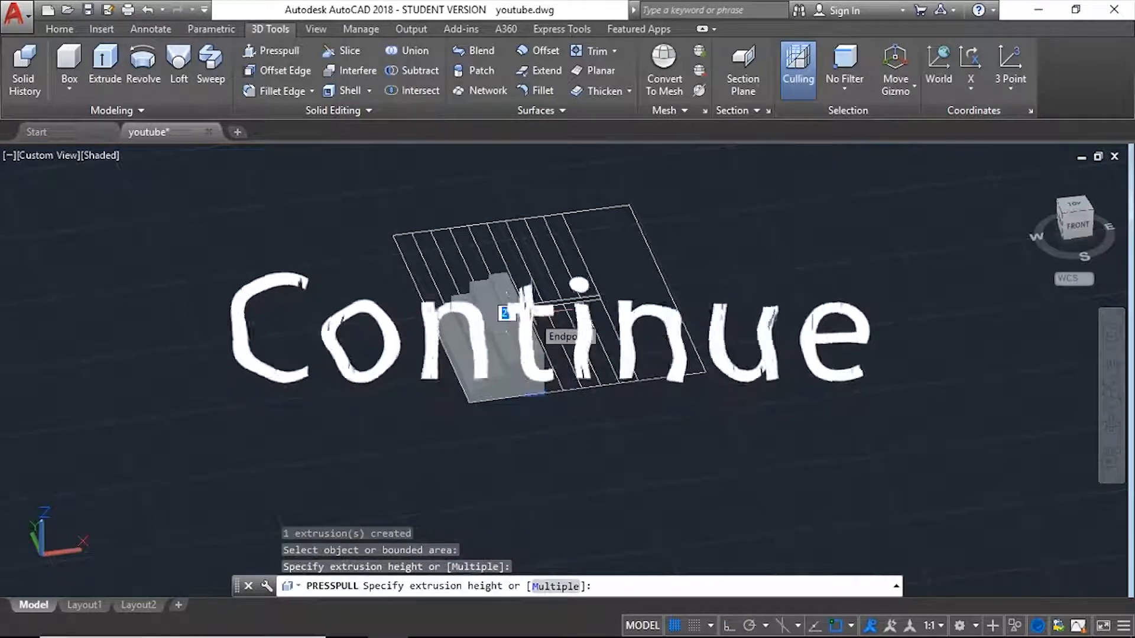
pyautogui.write('28')
pyautogui.press('Return')
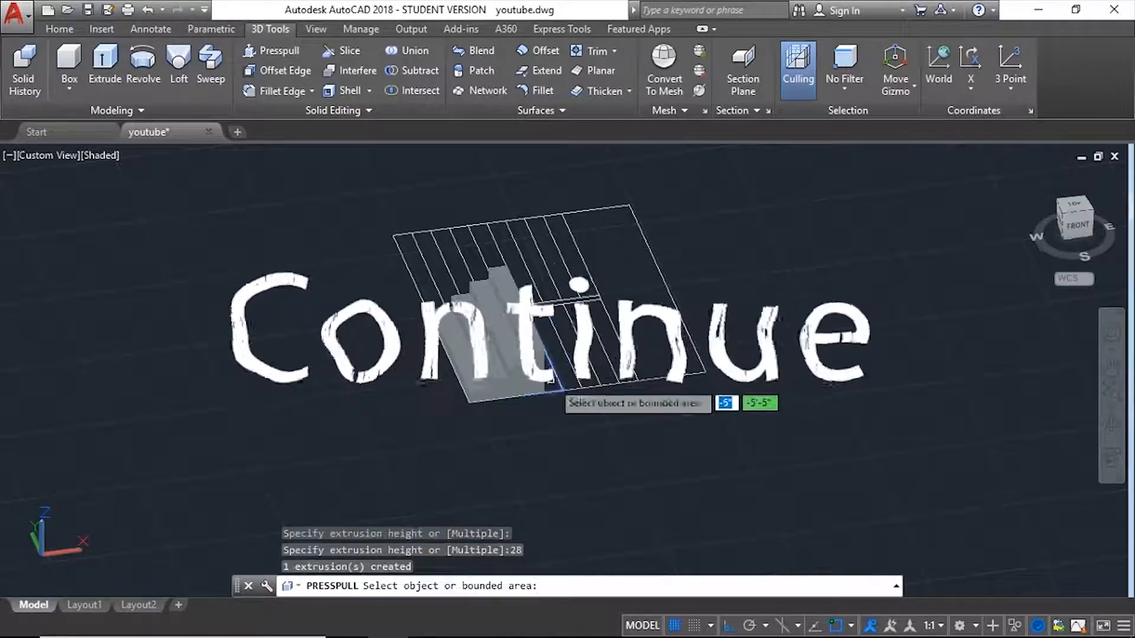
pyautogui.click(553, 384)
pyautogui.write('35')
pyautogui.press('Return')
# Presspull the sixth and seventh treads of the front flight to heights of 42 and 49 inches
pyautogui.click(570, 378)
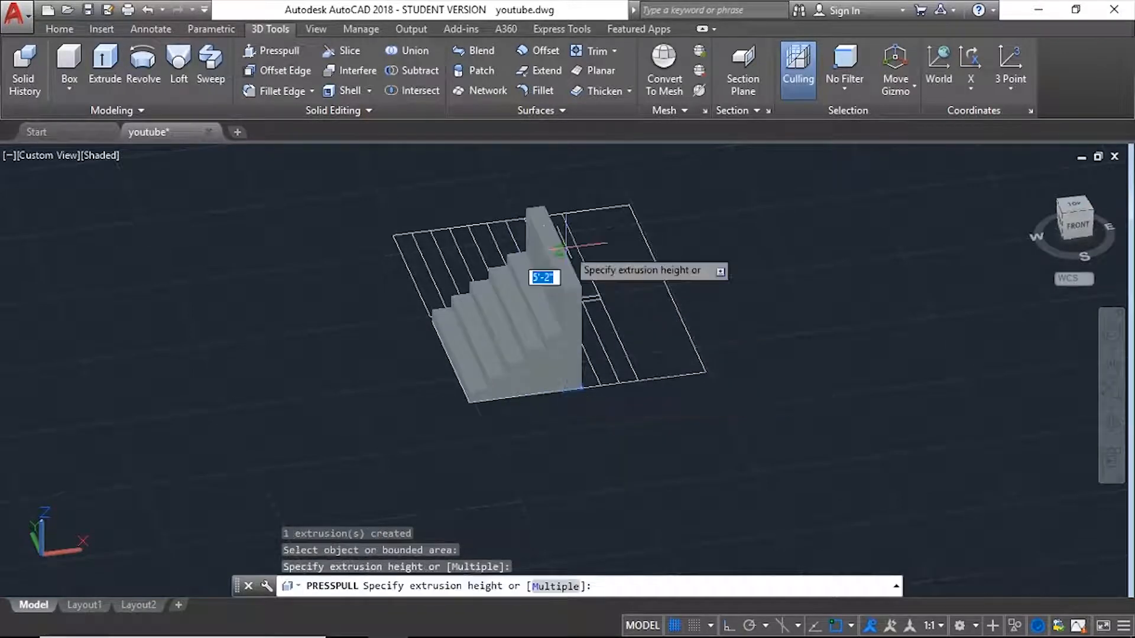
pyautogui.write('42')
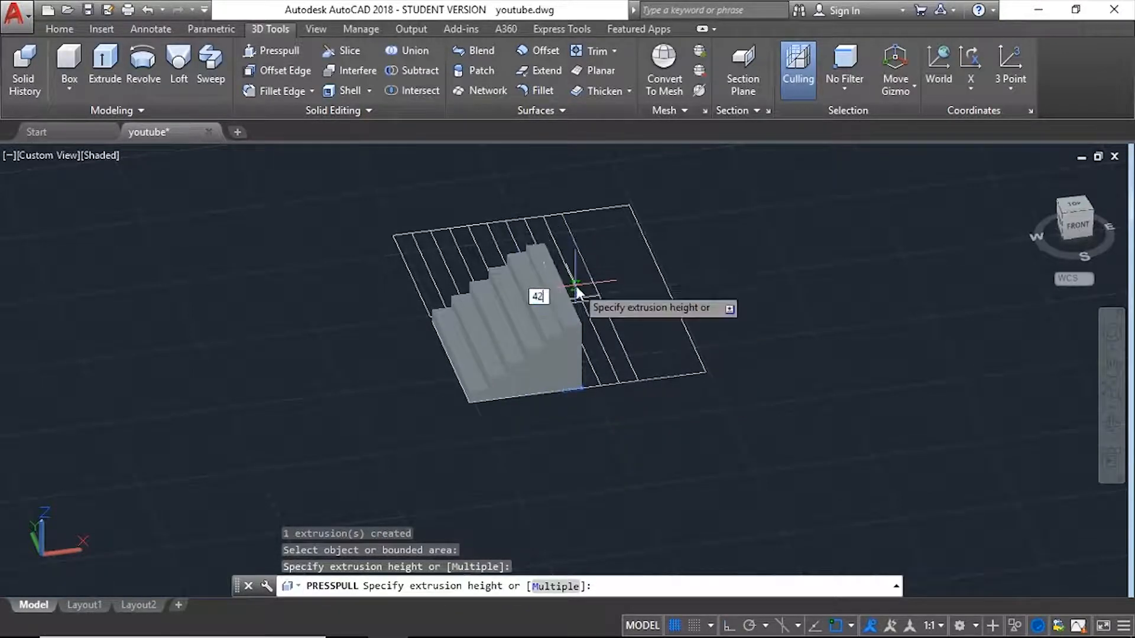
pyautogui.press('Return')
pyautogui.click(579, 337)
pyautogui.write('49')
pyautogui.press('Return')
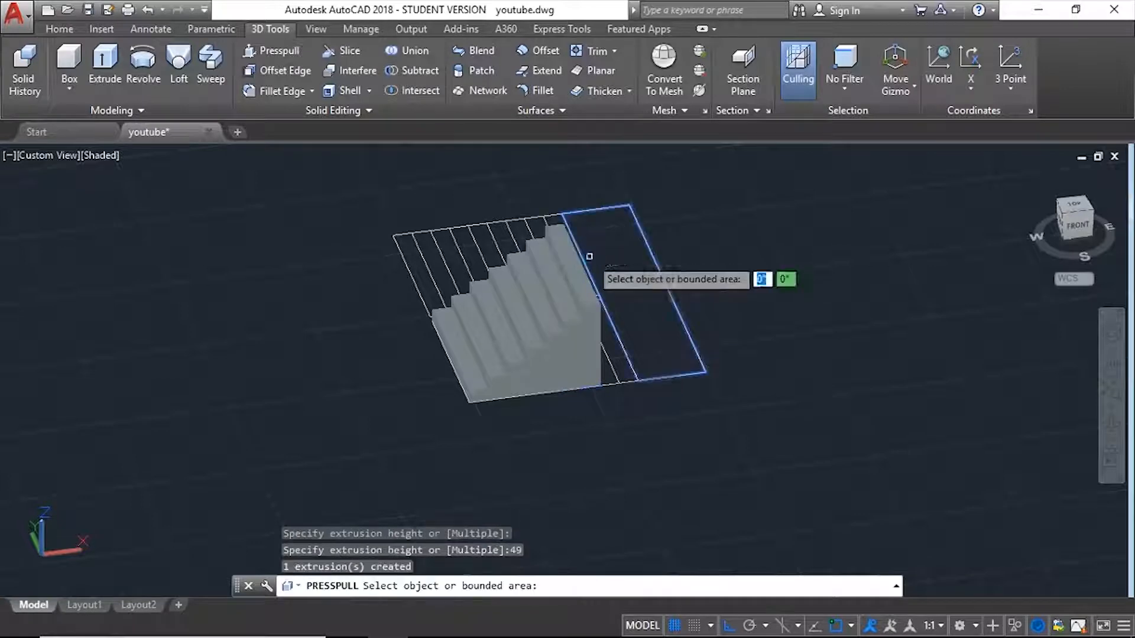
# Presspull the eighth and ninth treads of the front flight to heights of 56 and 63 inches
pyautogui.click(610, 349)
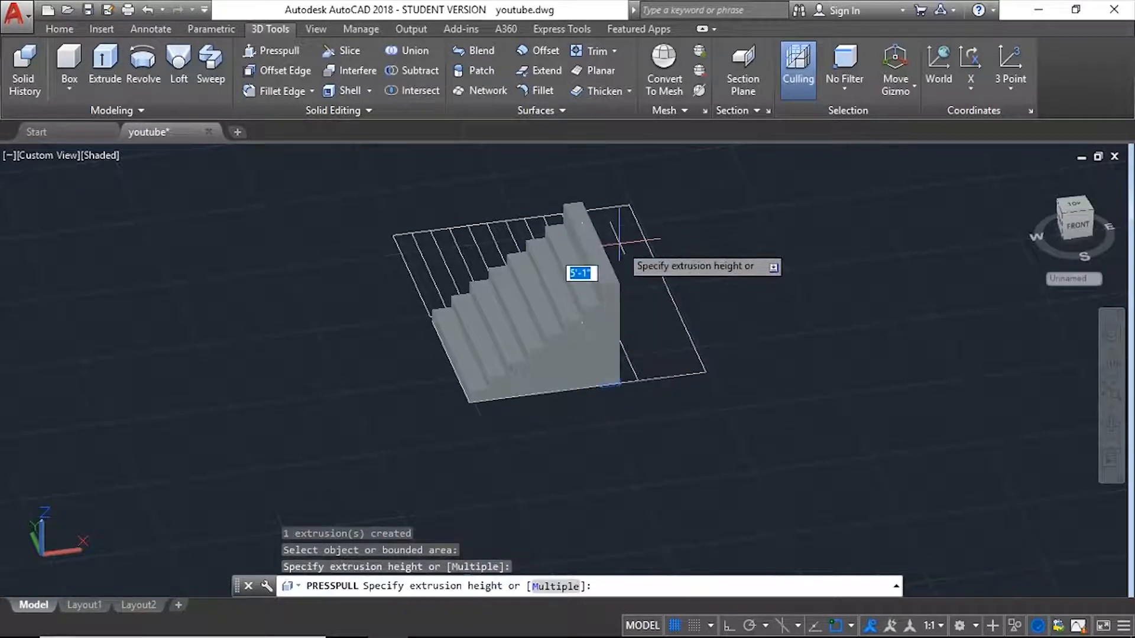
pyautogui.write('56')
pyautogui.press('Return')
pyautogui.click(627, 364)
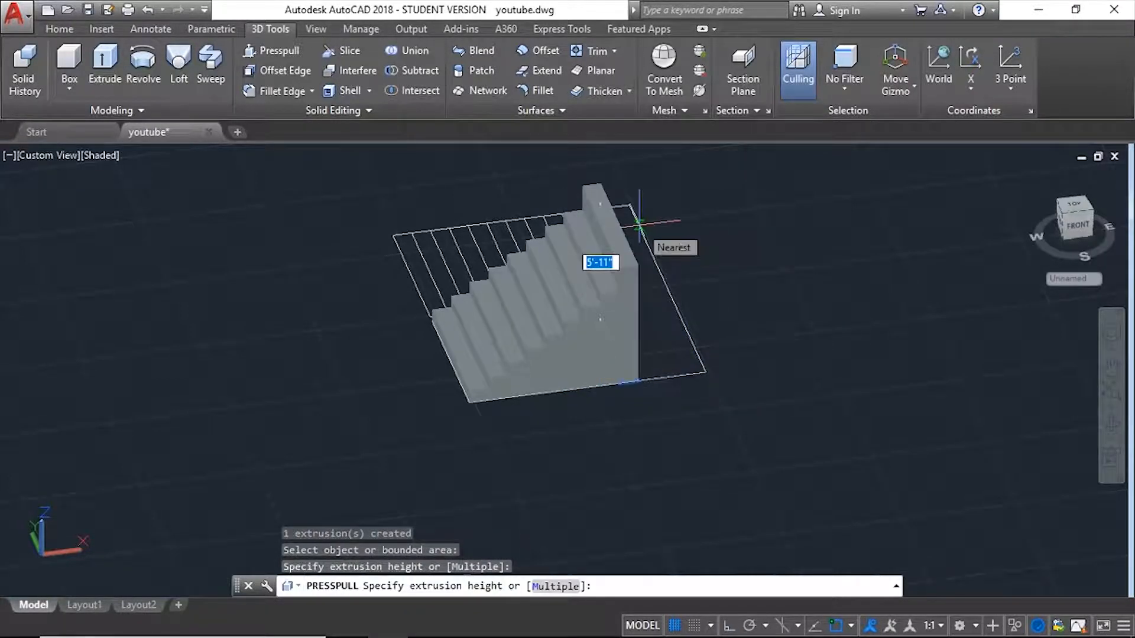
pyautogui.write('63')
pyautogui.press('Return')
# Presspull the landing area beside the two stair flights to a height of 70 inches
pyautogui.click(665, 308)
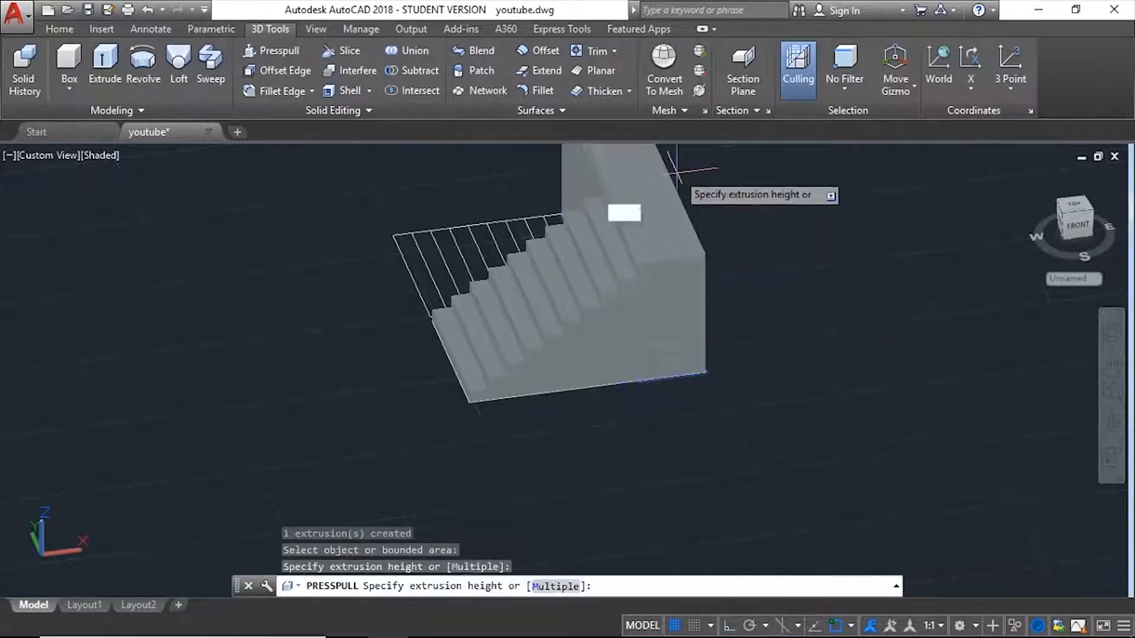
pyautogui.write('70')
pyautogui.press('Return')
pyautogui.keyDown('shift'); pyautogui.moveTo(698, 212); pyautogui.dragTo(421, 273, button='middle'); pyautogui.keyUp('shift')
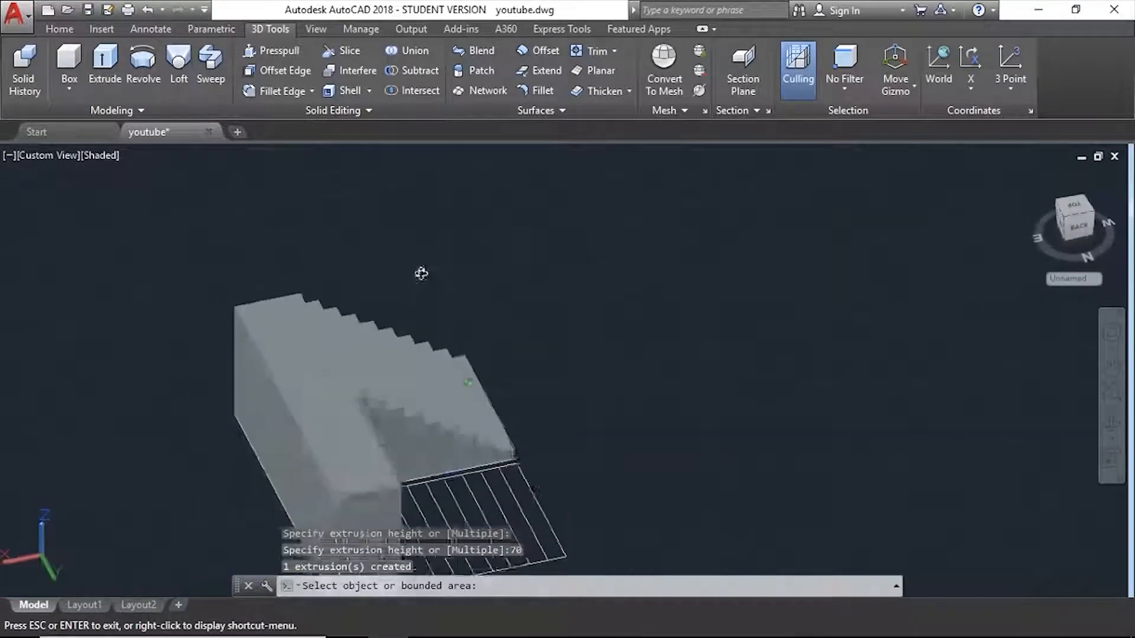
# Presspull the first and second treads of the second flight, starting next to the landing, to heights of 77 and 84 inches
pyautogui.moveTo(478, 377); pyautogui.dragTo(457, 269, button='middle')
pyautogui.click(391, 465)
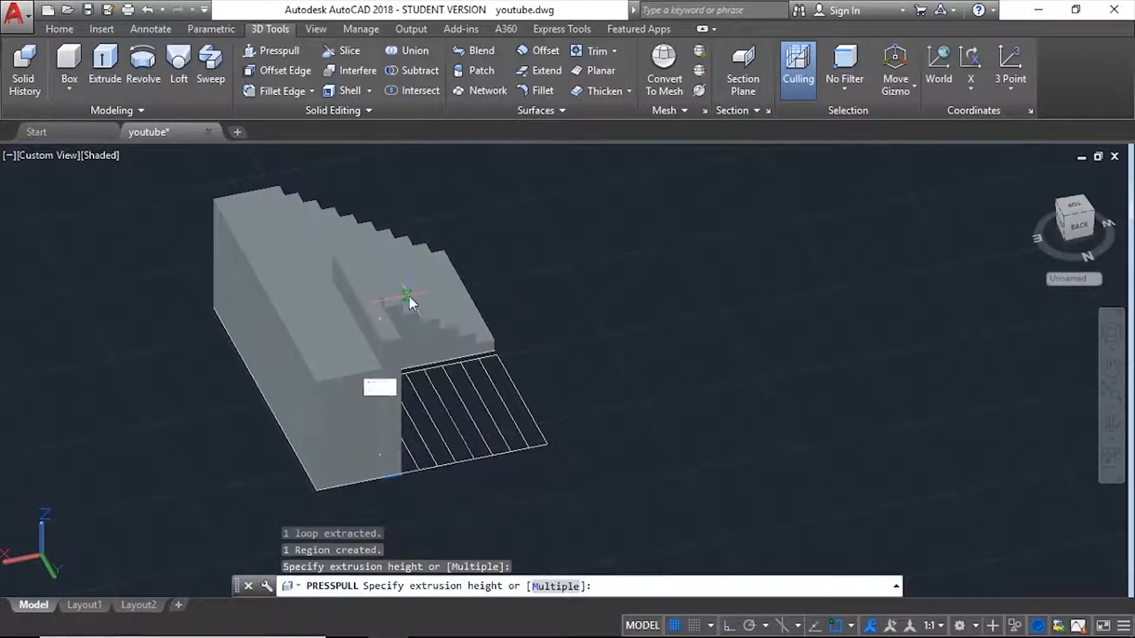
pyautogui.write('77')
pyautogui.press('Return')
pyautogui.click(408, 464)
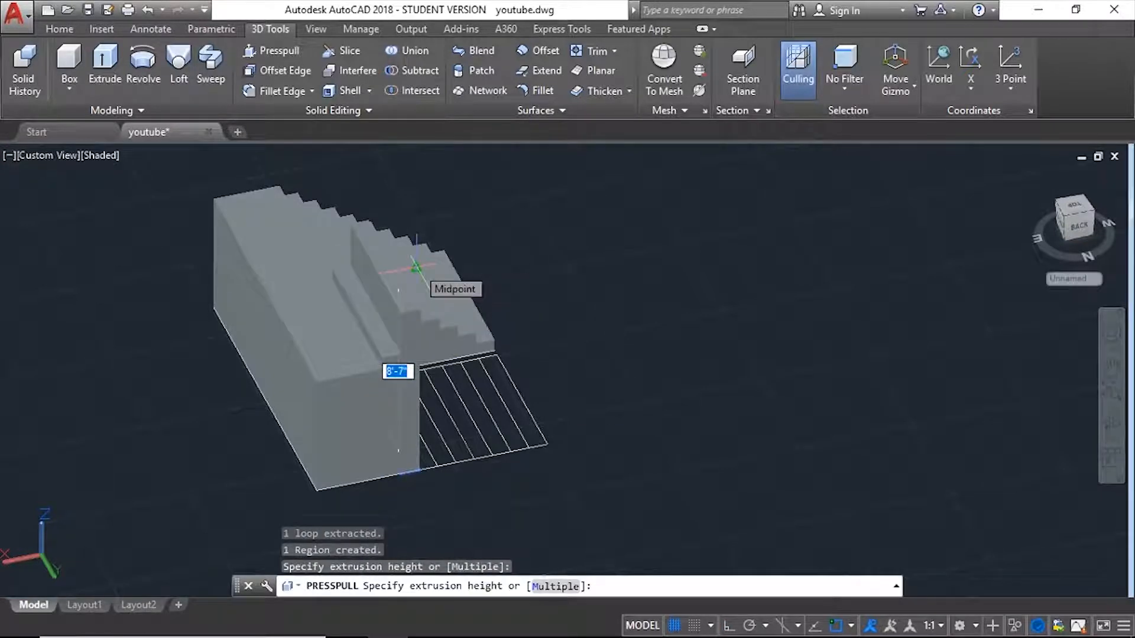
pyautogui.click(417, 267)
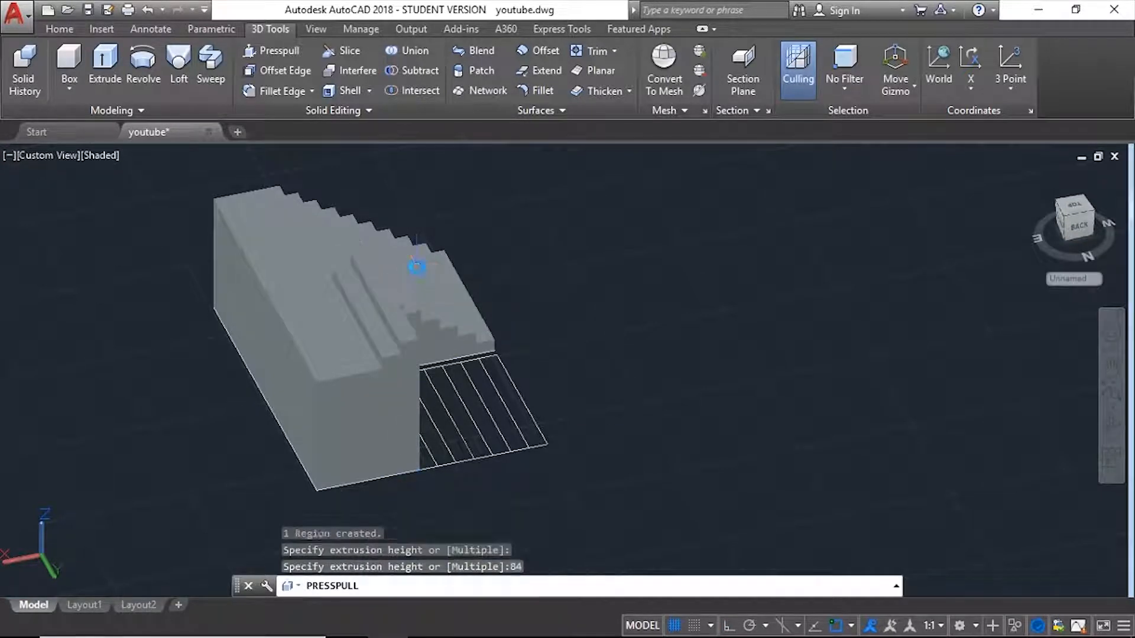
# Presspull the third and fourth treads of the second flight, continuing the 7-inch increments up to 98 inches
pyautogui.click(426, 452)
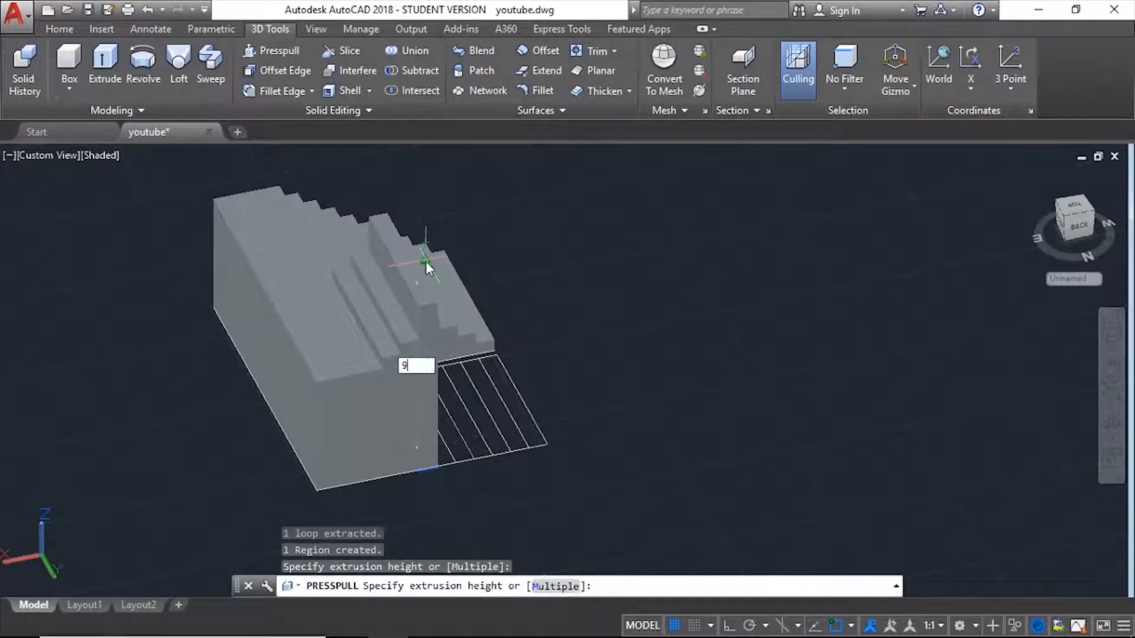
pyautogui.click(425, 260)
pyautogui.click(454, 462)
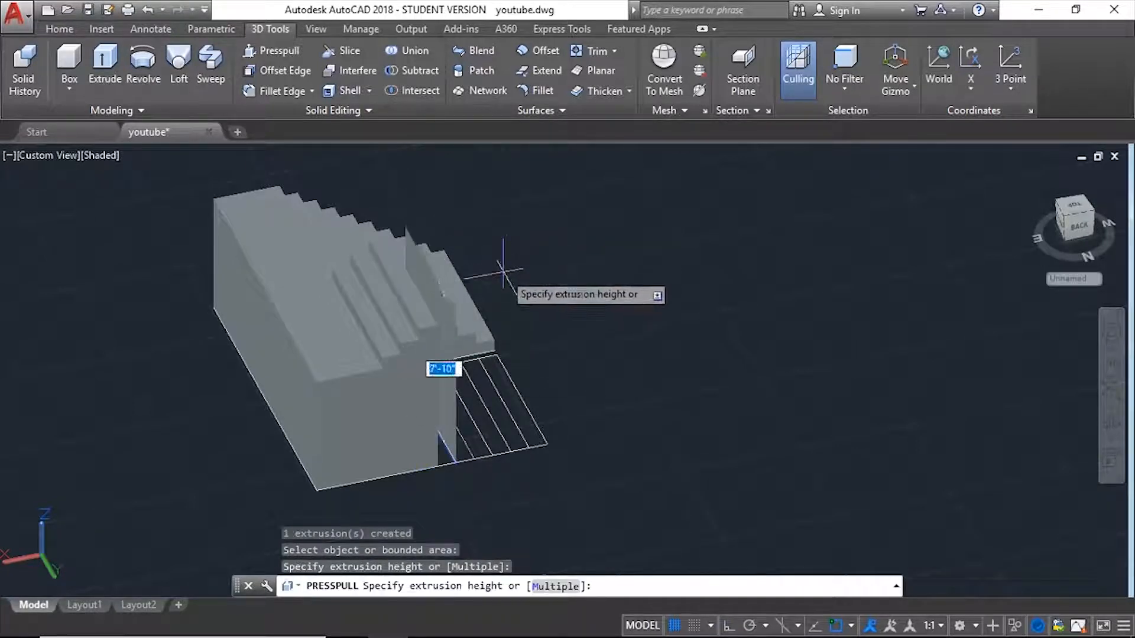
pyautogui.press('Escape')
pyautogui.click(275, 51)
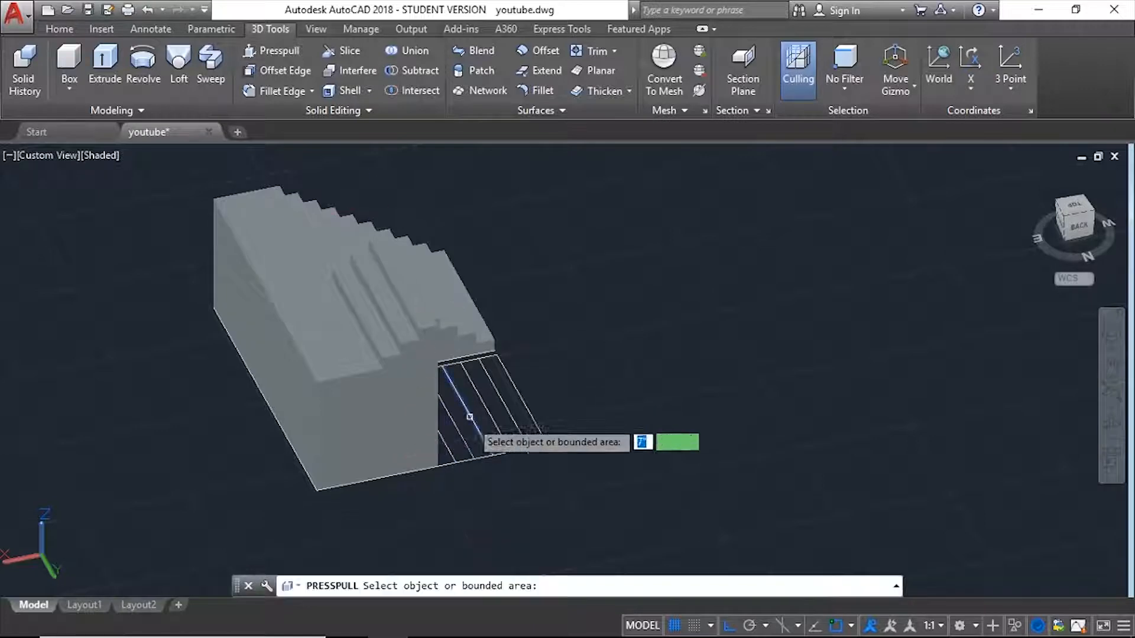
pyautogui.click(453, 463)
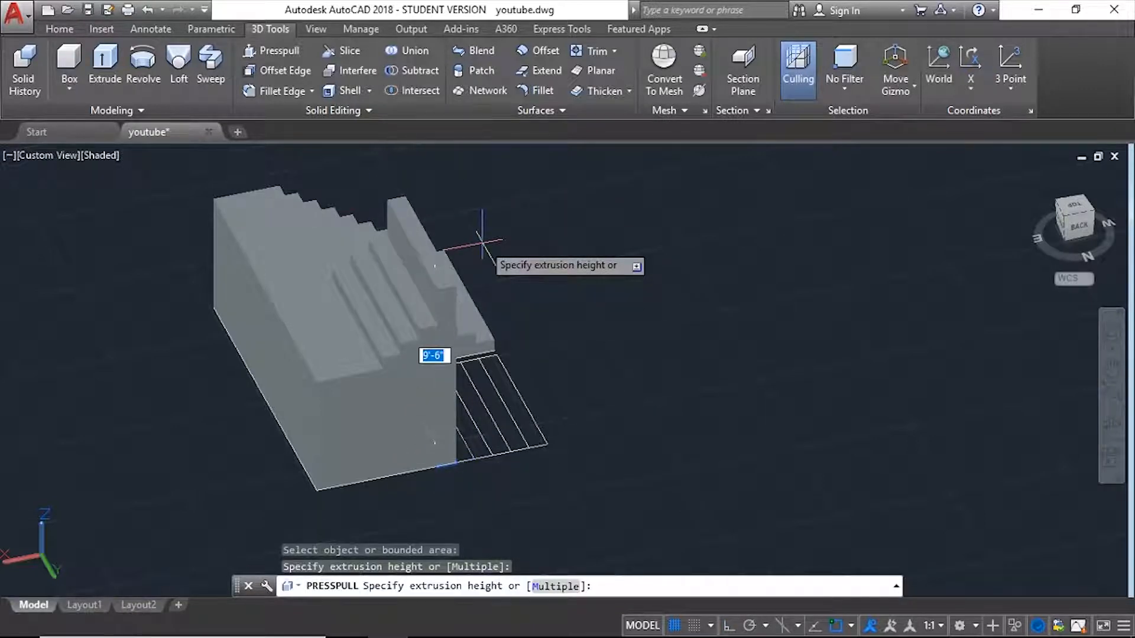
pyautogui.write('98')
pyautogui.press('BackSpace')
pyautogui.write('88')
pyautogui.press('BackSpace')
pyautogui.press('BackSpace')
pyautogui.press('Return')
# Presspull the fifth and sixth treads of the second flight to heights of 105 and 112 inches
pyautogui.click(463, 456)
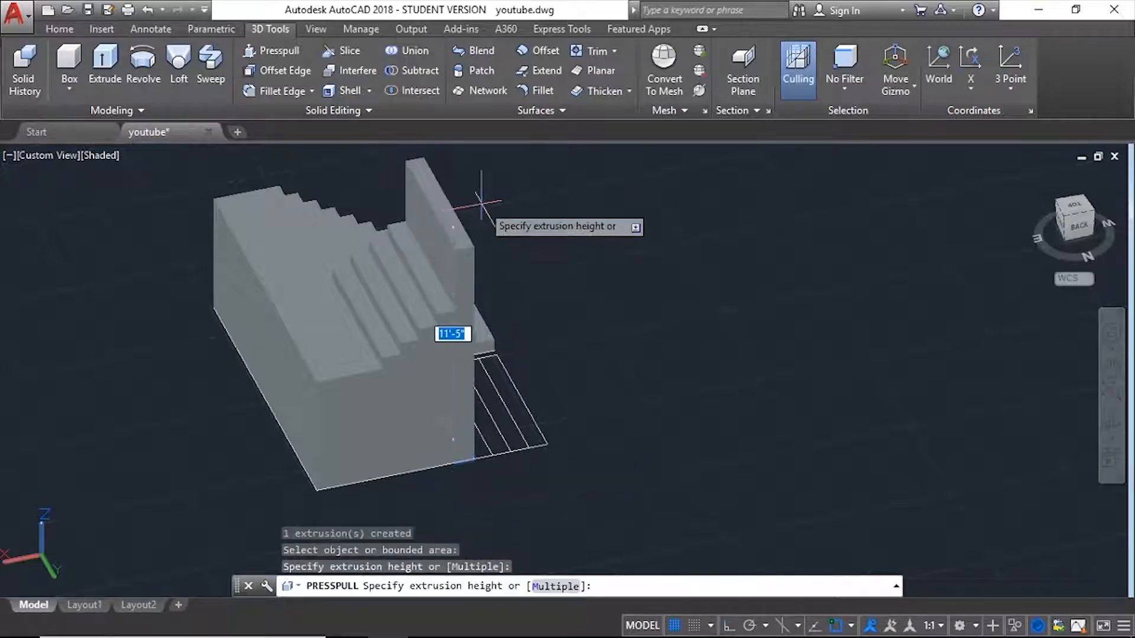
pyautogui.write('108')
pyautogui.press('Return')
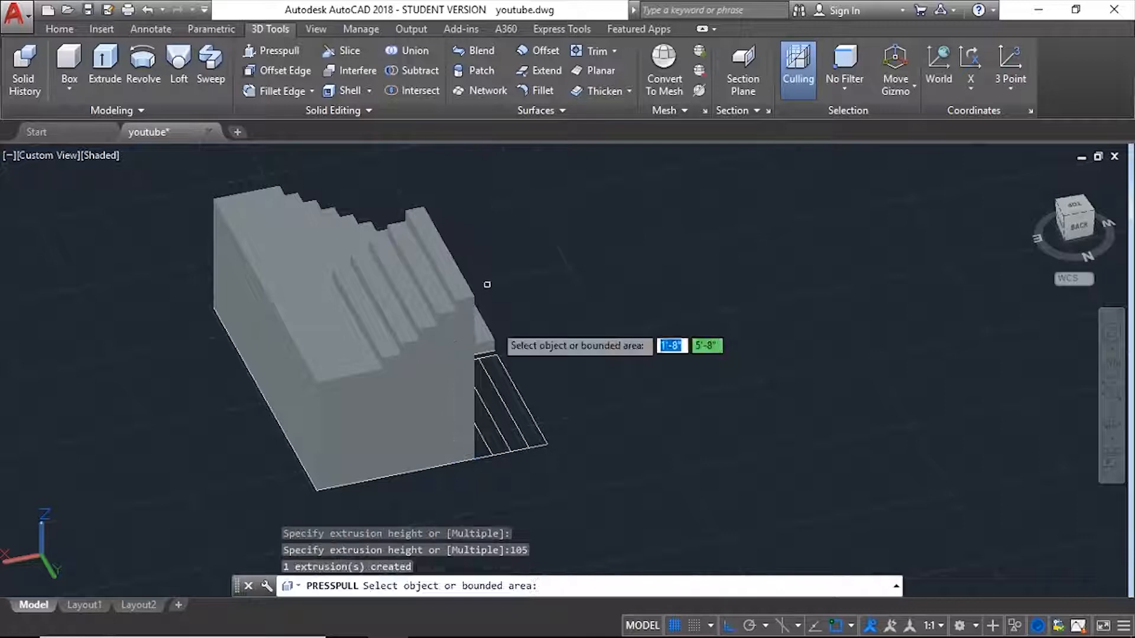
pyautogui.click(480, 455)
pyautogui.write('9')
pyautogui.press('Return')
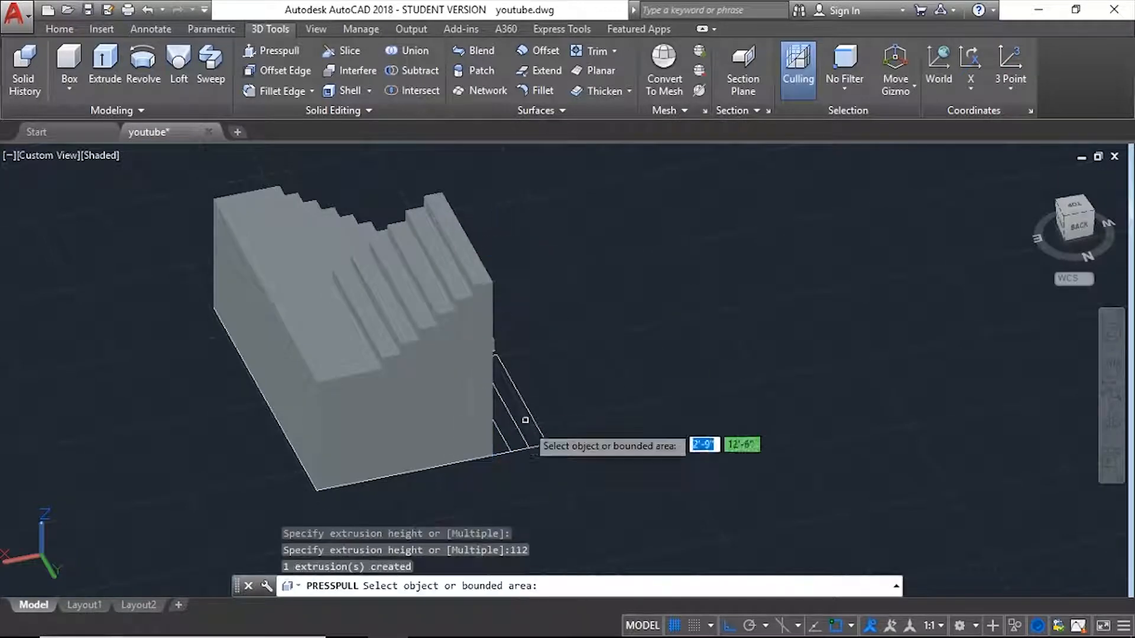
# Presspull the seventh and eighth treads of the second flight to heights of 119 and 126 inches
pyautogui.click(526, 427)
pyautogui.write('119')
pyautogui.press('Return')
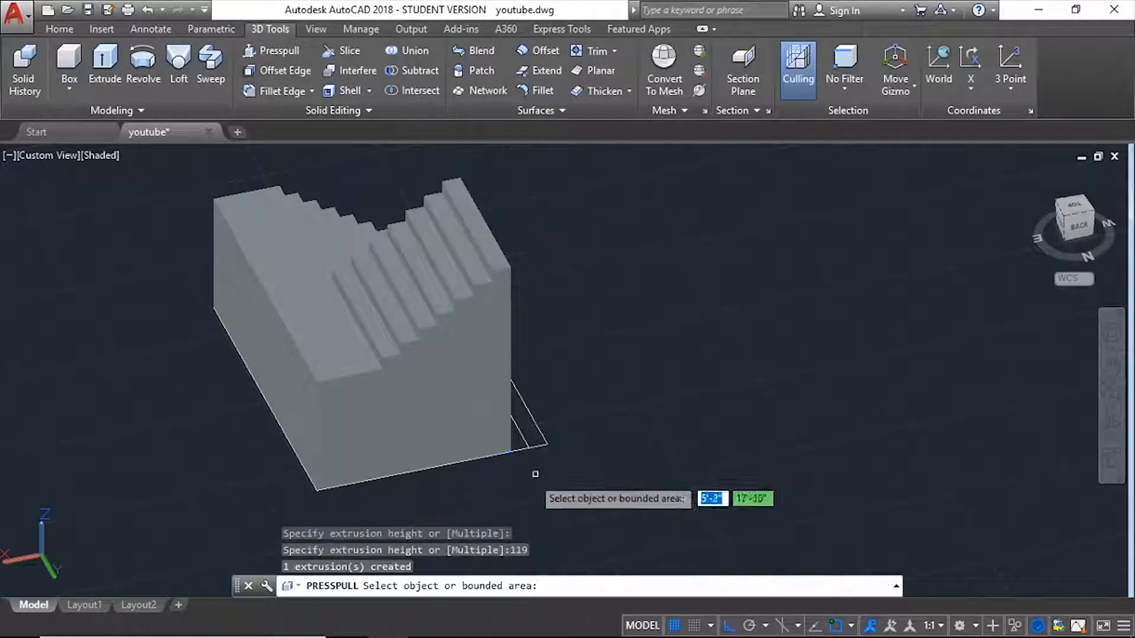
pyautogui.click(520, 436)
pyautogui.press('Return')
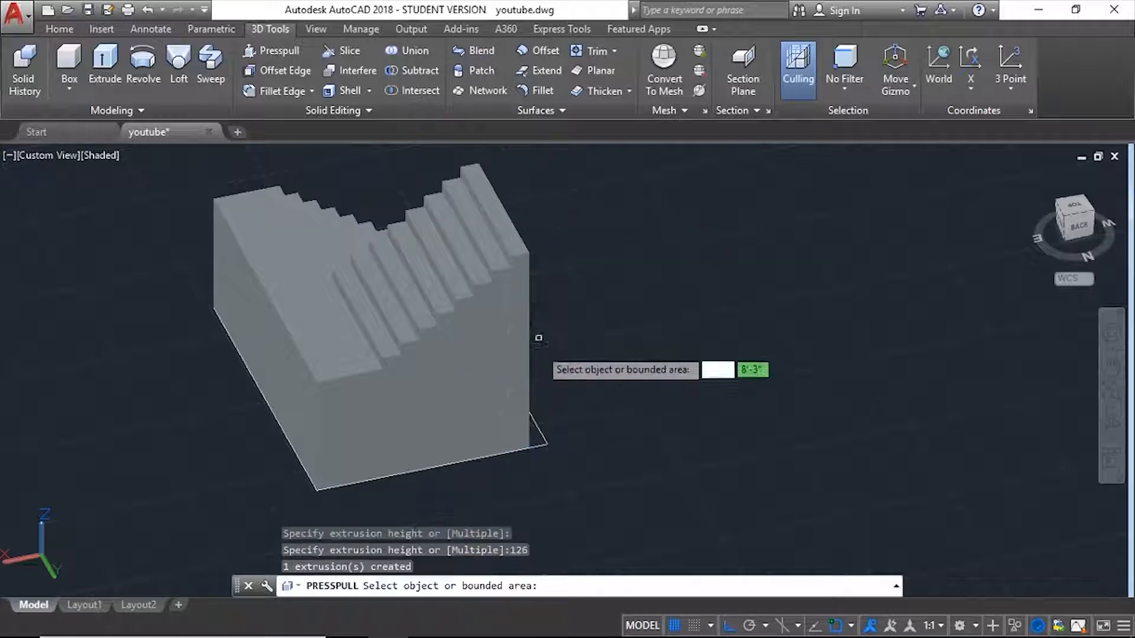
# Presspull the ninth and last tread of the second flight to a height of 133 inches
pyautogui.click(534, 430)
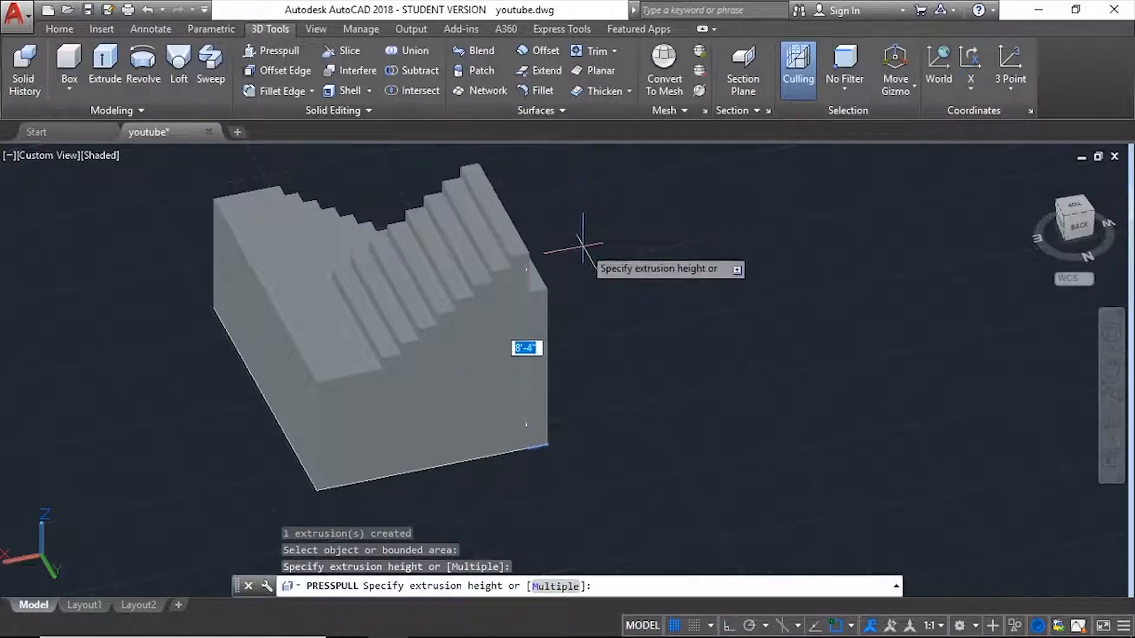
pyautogui.keyDown('shift'); pyautogui.moveTo(578, 239); pyautogui.dragTo(603, 254, button='middle'); pyautogui.keyUp('shift')
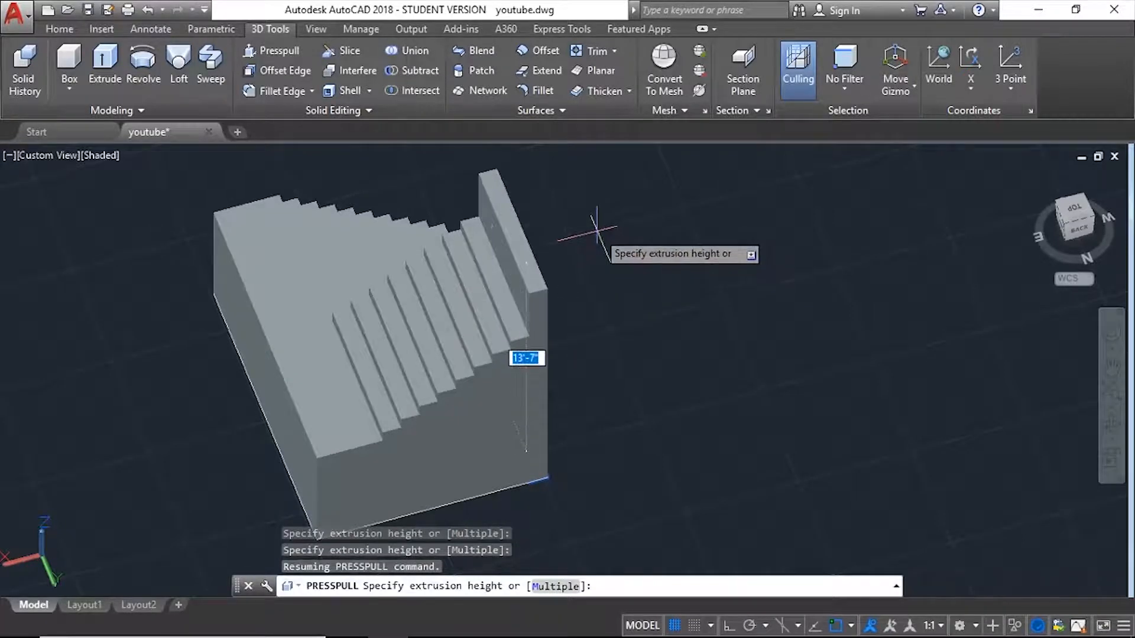
pyautogui.write('133')
pyautogui.press('Return')
# Examine the extruded staircase from all sides, checking both flights of treads and the landing
pyautogui.keyDown('shift'); pyautogui.moveTo(598, 233); pyautogui.dragTo(473, 335, button='middle'); pyautogui.keyUp('shift')
pyautogui.scroll(-3, 540, 292)
pyautogui.scroll(3, 562, 276)
pyautogui.scroll(-4, 552, 328)
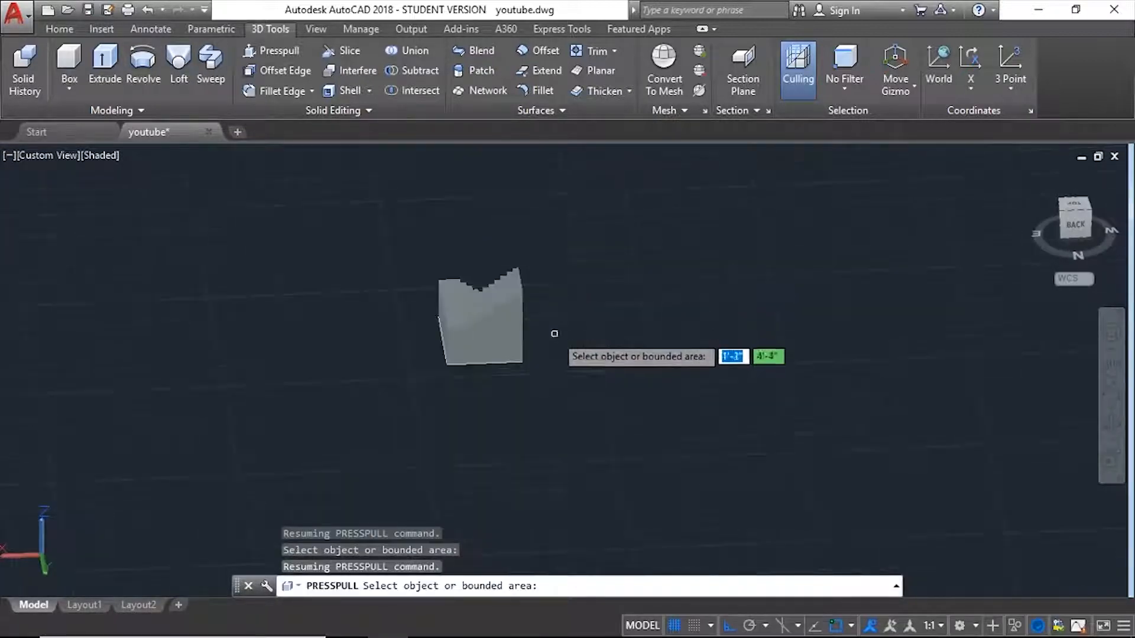
pyautogui.keyDown('shift'); pyautogui.moveTo(512, 294); pyautogui.dragTo(543, 366, button='middle'); pyautogui.keyUp('shift')
pyautogui.scroll(2, 443, 339)
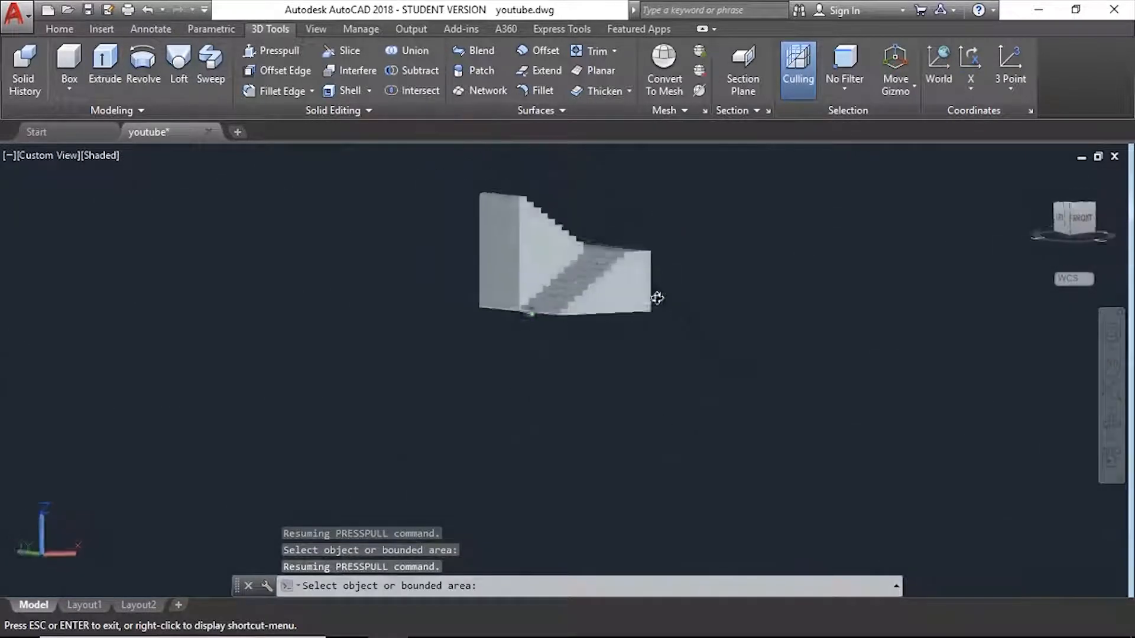
pyautogui.moveTo(657, 298)
pyautogui.keyDown('shift'); pyautogui.mouseDown(button='middle')
pyautogui.moveTo(618, 380)
pyautogui.moveTo(641, 284)
pyautogui.mouseUp(button='middle'); pyautogui.keyUp('shift')
pyautogui.scroll(5, 570, 231)
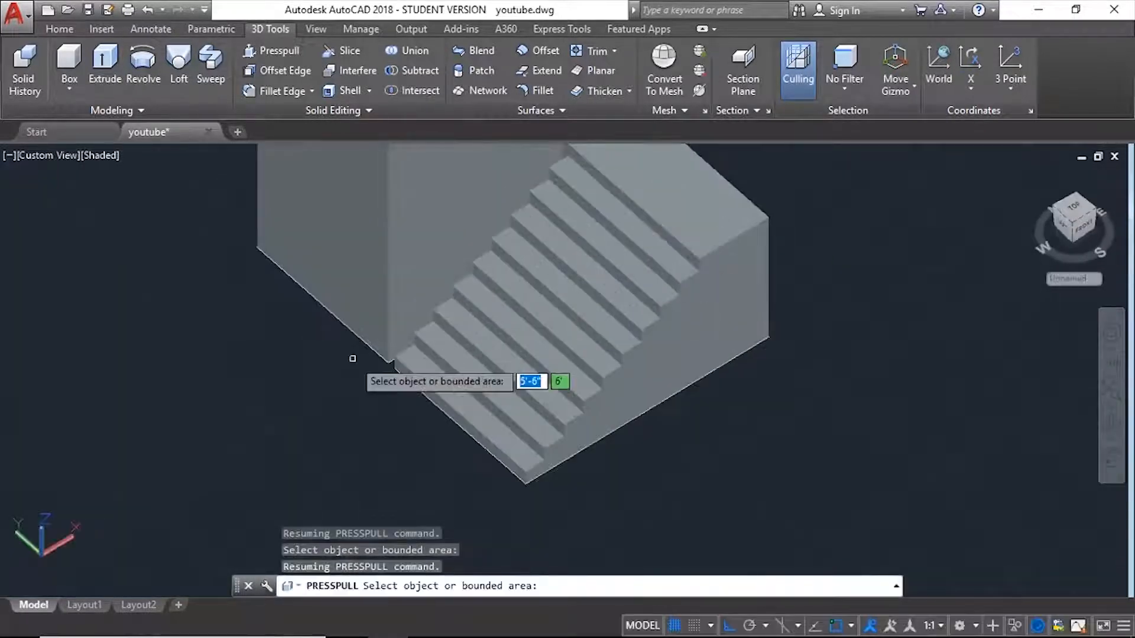
pyautogui.keyDown('shift'); pyautogui.moveTo(353, 359); pyautogui.dragTo(526, 336, button='middle'); pyautogui.keyUp('shift')
pyautogui.scroll(-4, 452, 371)
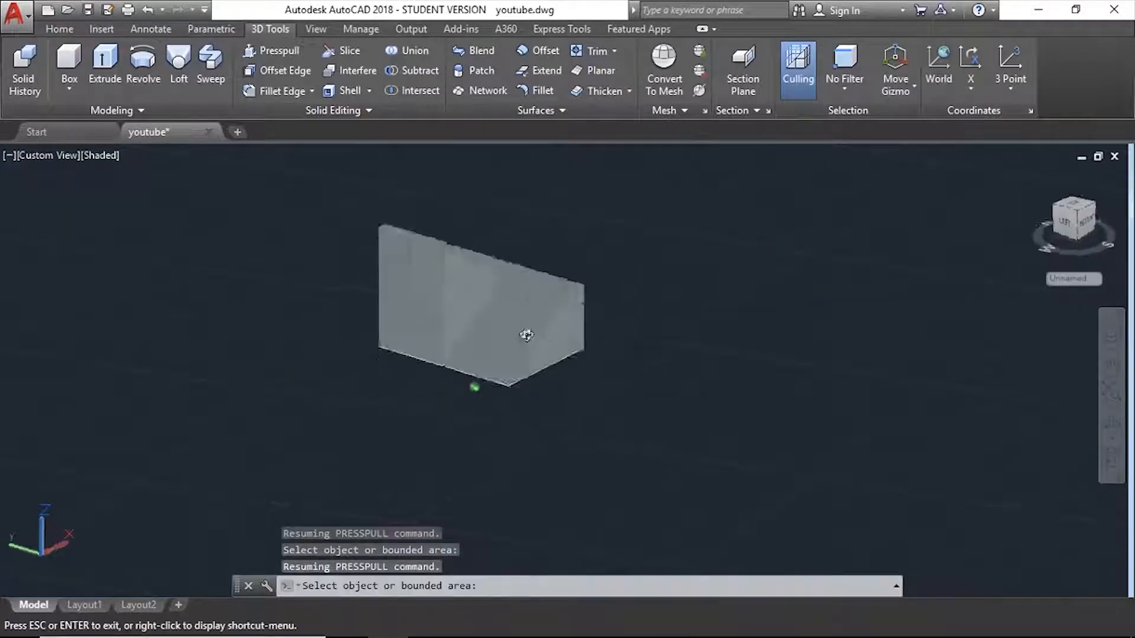
pyautogui.keyDown('shift'); pyautogui.moveTo(570, 367); pyautogui.dragTo(569, 362, button='middle'); pyautogui.keyUp('shift')
pyautogui.scroll(2, 465, 282)
pyautogui.keyDown('shift'); pyautogui.moveTo(444, 299); pyautogui.dragTo(408, 327, button='middle'); pyautogui.keyUp('shift')
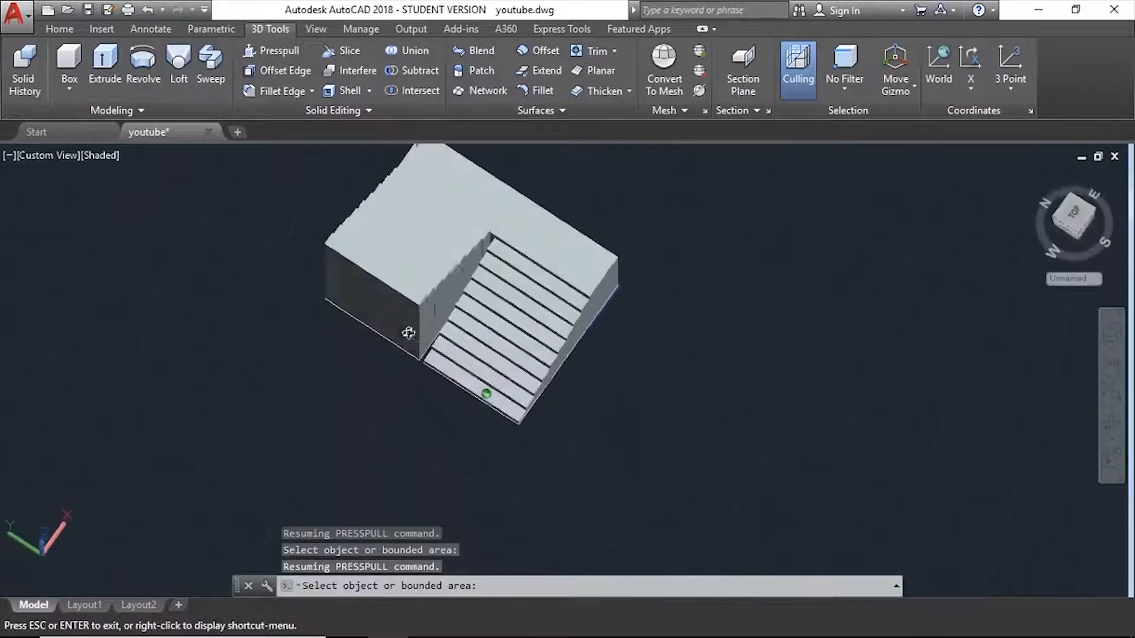
pyautogui.scroll(3, 621, 375)
pyautogui.keyDown('shift'); pyautogui.moveTo(621, 375); pyautogui.dragTo(486, 375, button='middle'); pyautogui.keyUp('shift')
pyautogui.scroll(-5, 486, 374)
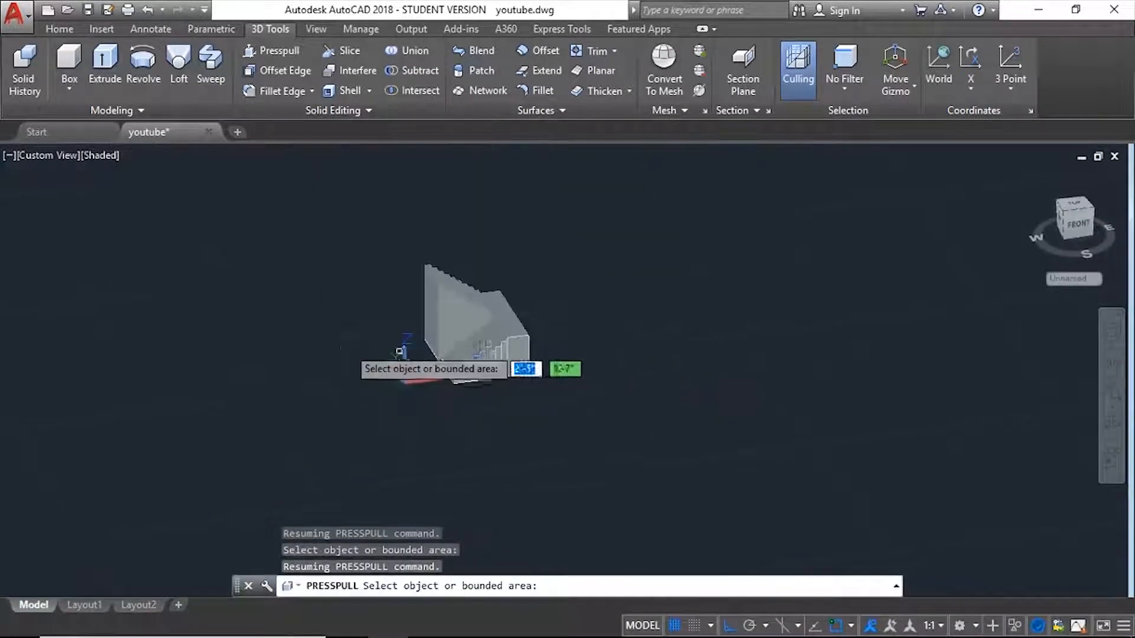
pyautogui.keyDown('shift'); pyautogui.moveTo(422, 350); pyautogui.dragTo(494, 395, button='middle'); pyautogui.keyUp('shift')
pyautogui.scroll(5, 418, 339)
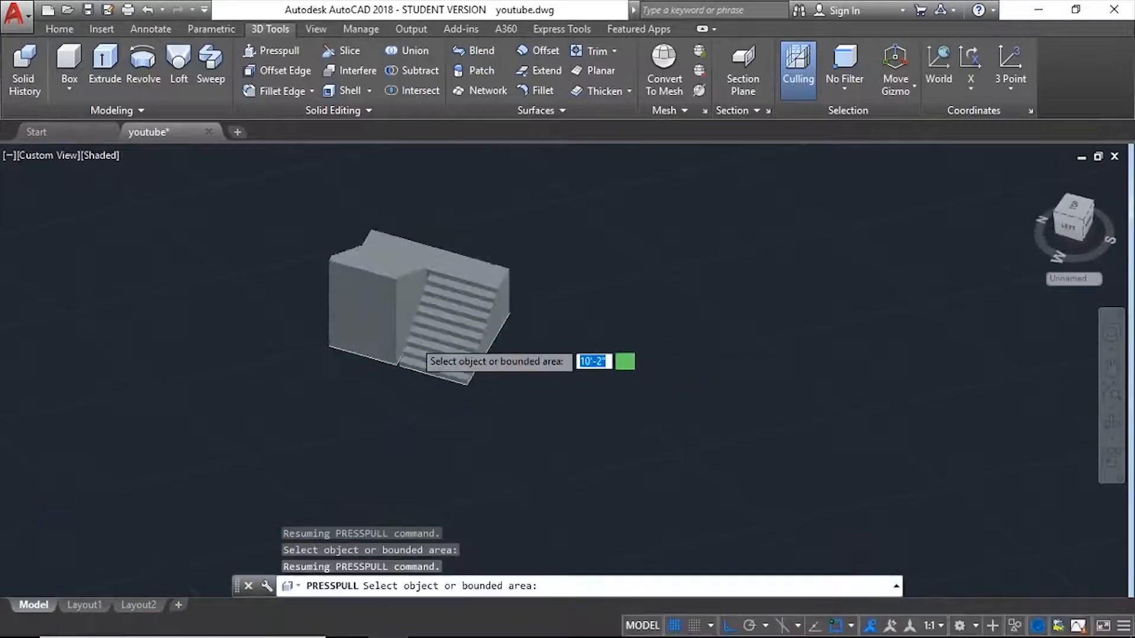
pyautogui.keyDown('shift'); pyautogui.moveTo(309, 438); pyautogui.dragTo(652, 295, button='middle'); pyautogui.keyUp('shift')
pyautogui.scroll(-5, 581, 307)
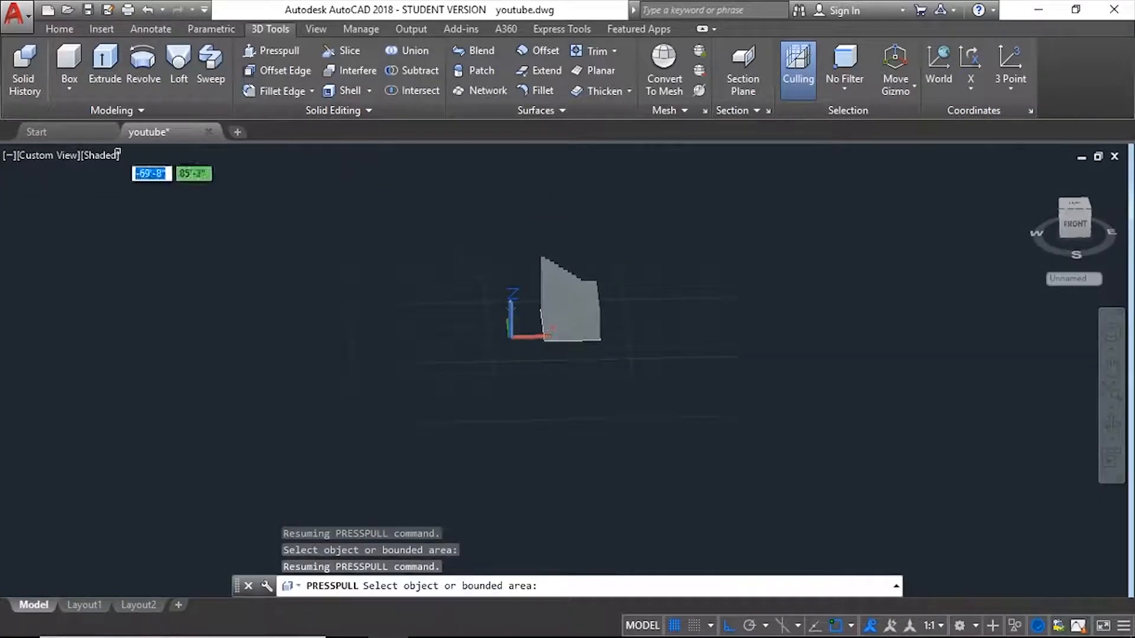
pyautogui.press('Return')
# Switch the viewport to the 2D Wireframe visual style and the Front view
pyautogui.click(100, 158)
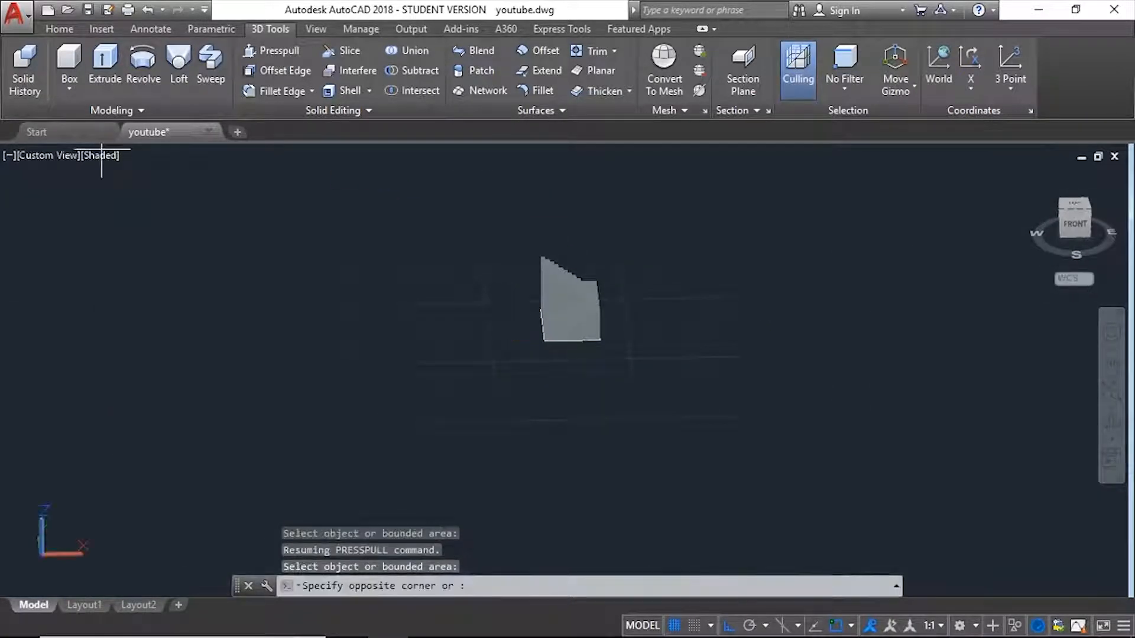
pyautogui.click(104, 161)
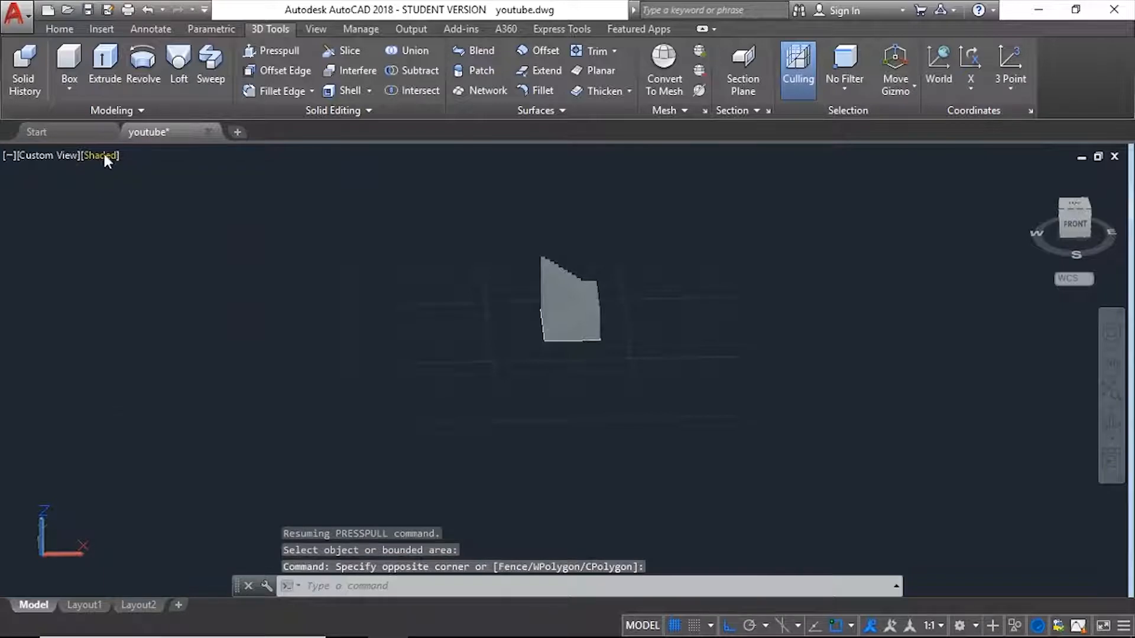
pyautogui.click(103, 153)
pyautogui.click(156, 191)
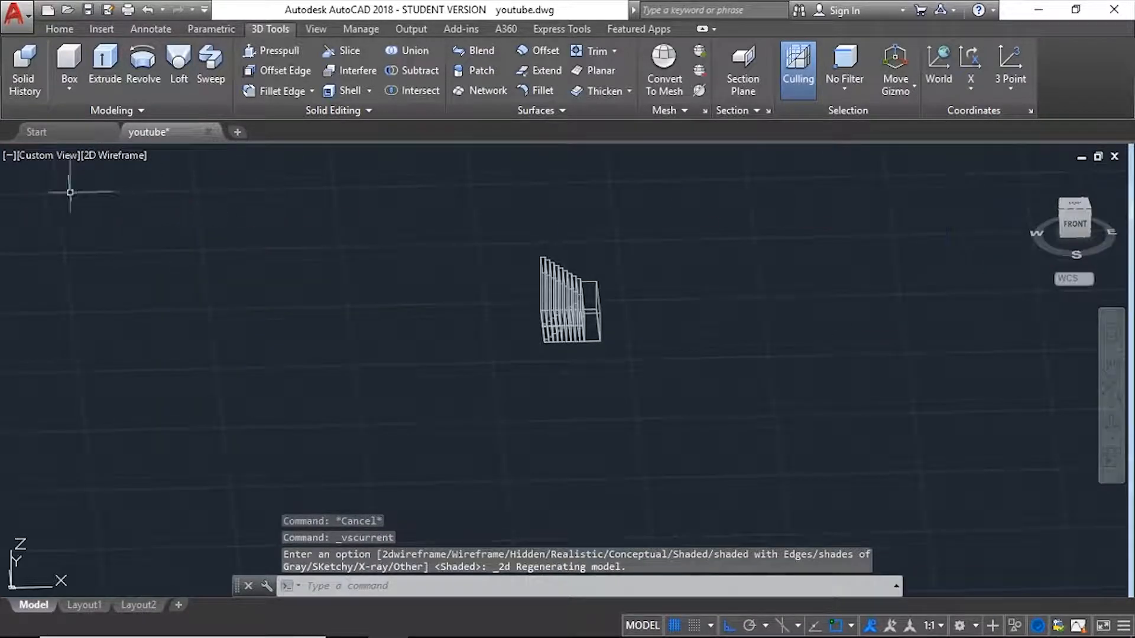
pyautogui.click(45, 156)
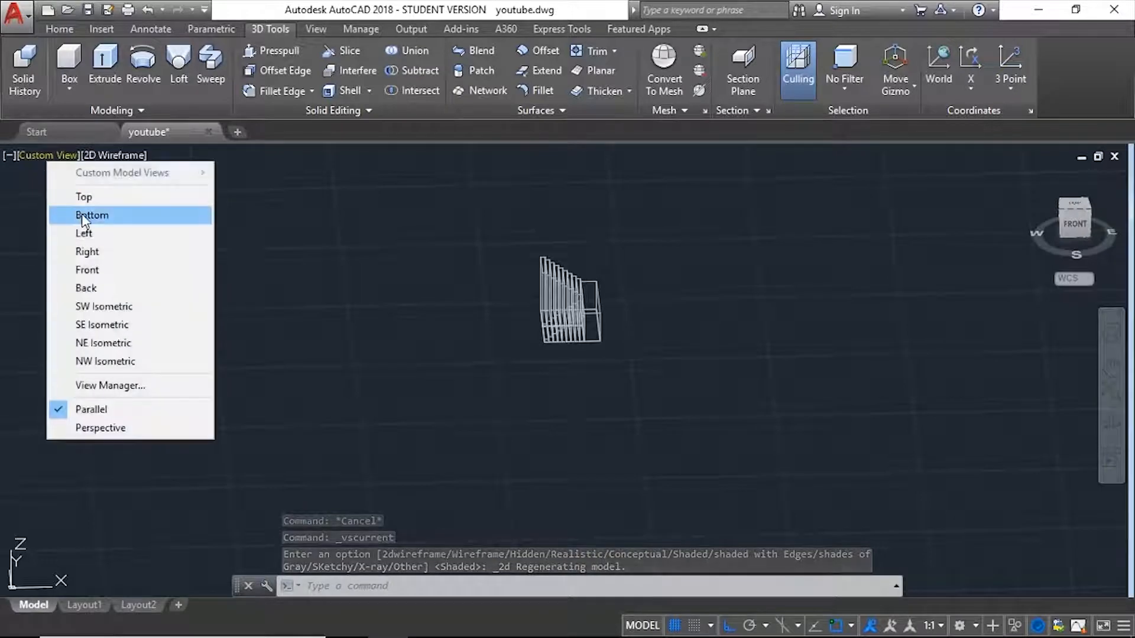
pyautogui.click(106, 271)
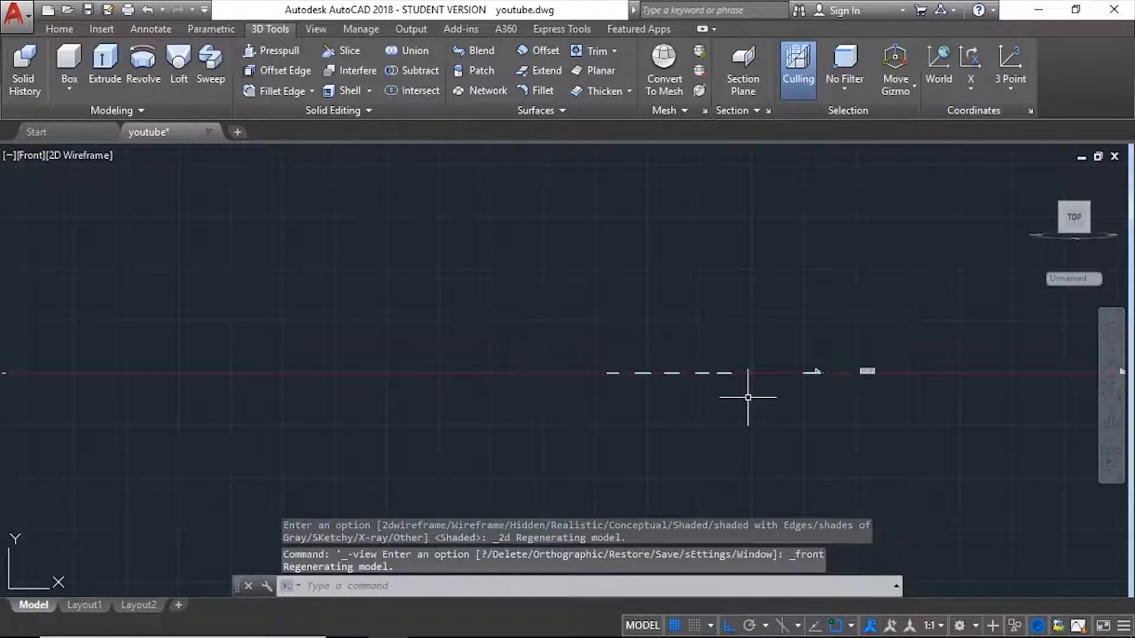
# Union the landing and the treads of both flights, except the three lowest front-flight treads, into one solid
pyautogui.scroll(6, 458, 439)
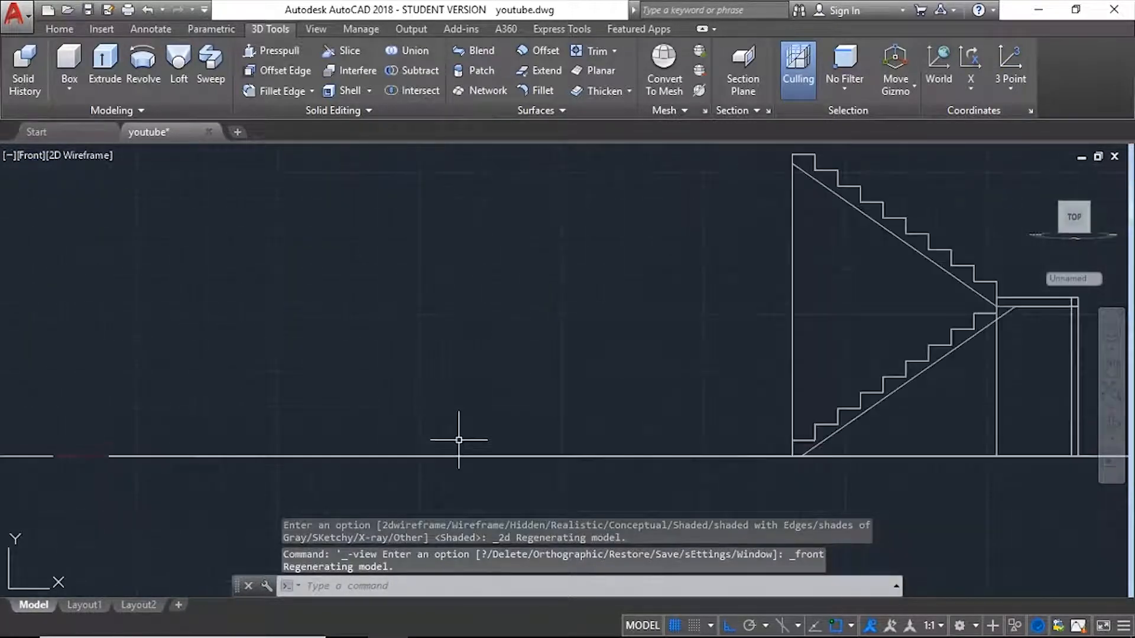
pyautogui.scroll(-10, 459, 440)
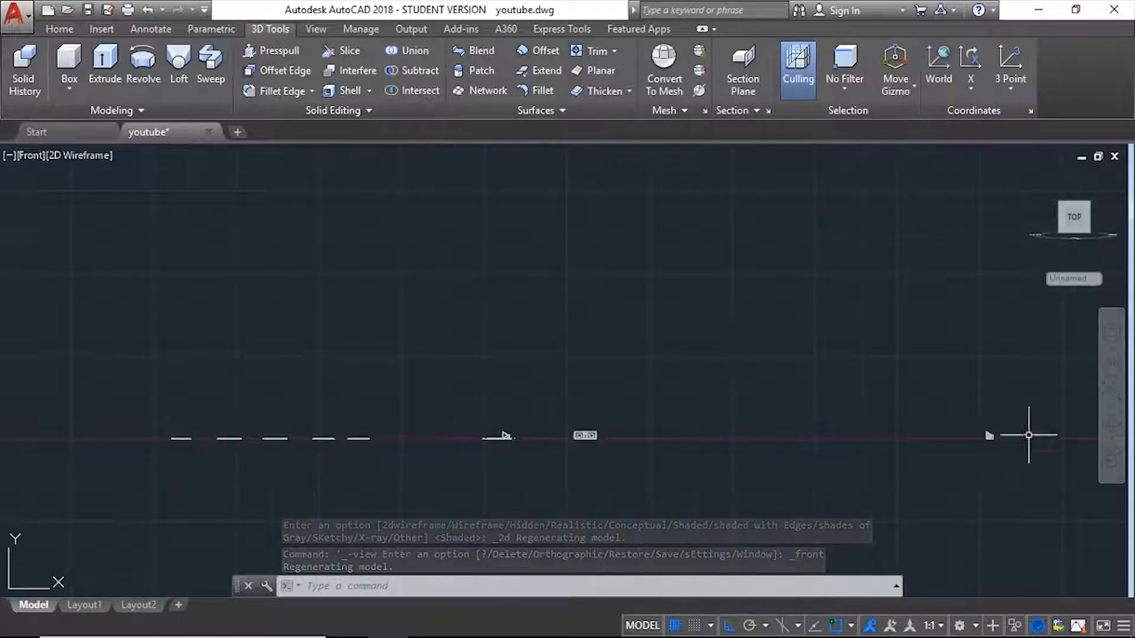
pyautogui.scroll(4, 1013, 436)
pyautogui.scroll(4, 811, 473)
pyautogui.scroll(-1, 526, 454)
pyautogui.scroll(-2, 504, 458)
pyautogui.scroll(2, 668, 461)
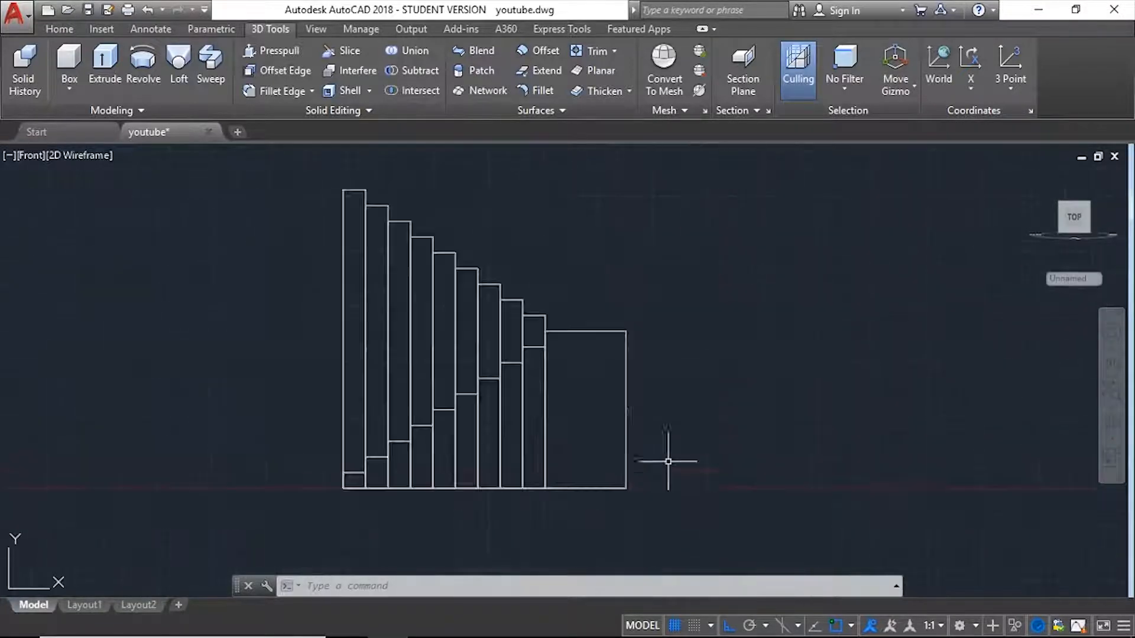
pyautogui.scroll(2, 555, 407)
pyautogui.scroll(-2, 552, 405)
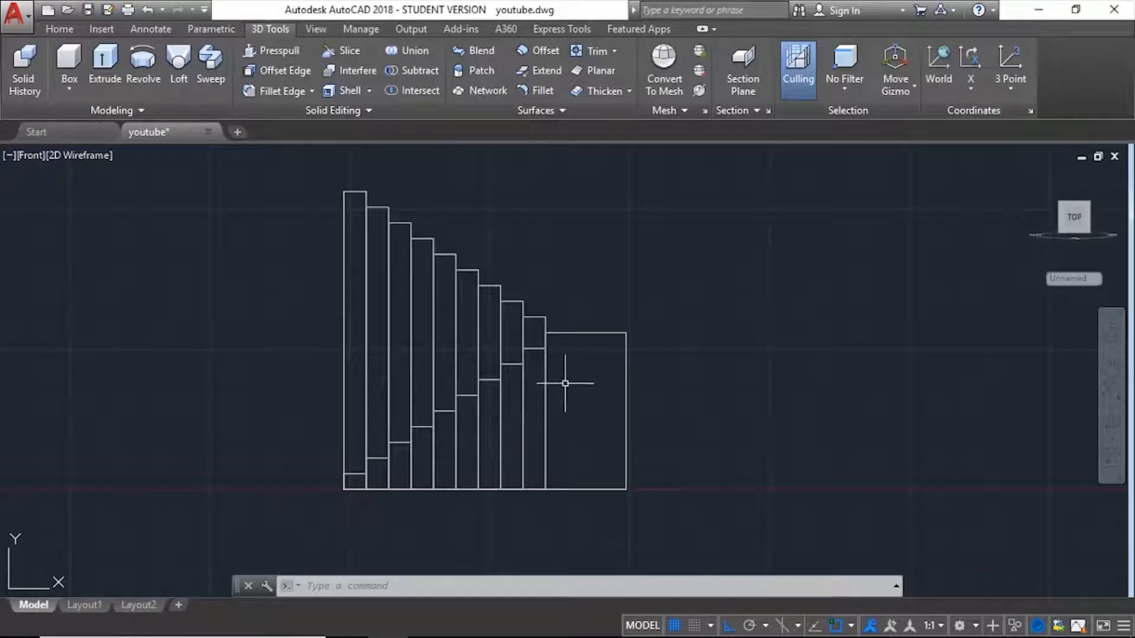
pyautogui.click(415, 51)
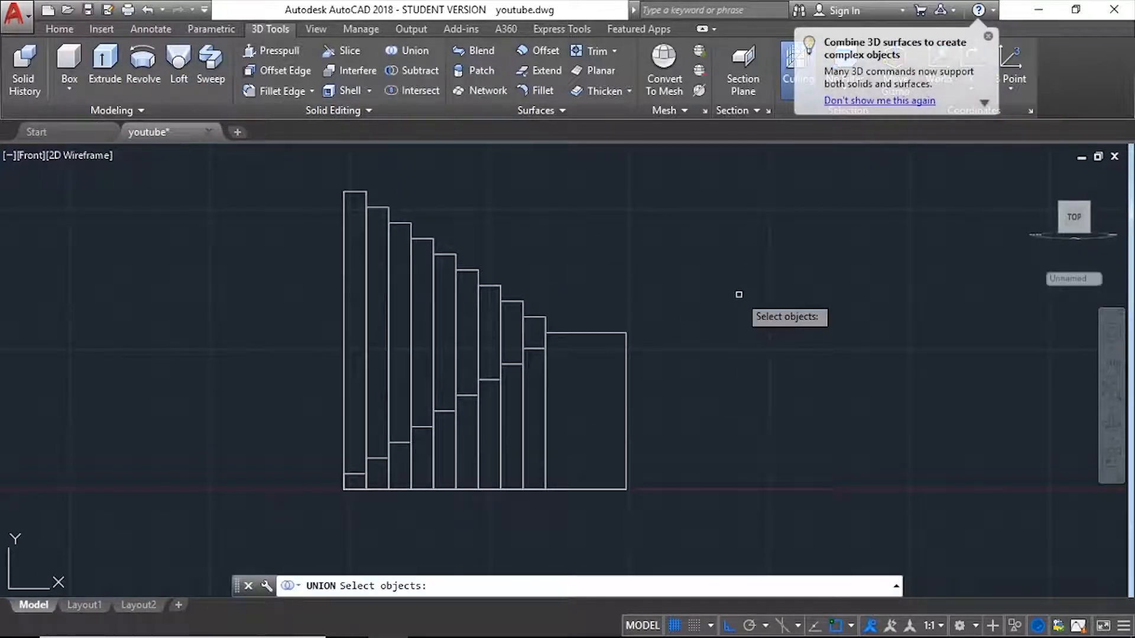
pyautogui.click(814, 217)
pyautogui.click(239, 428)
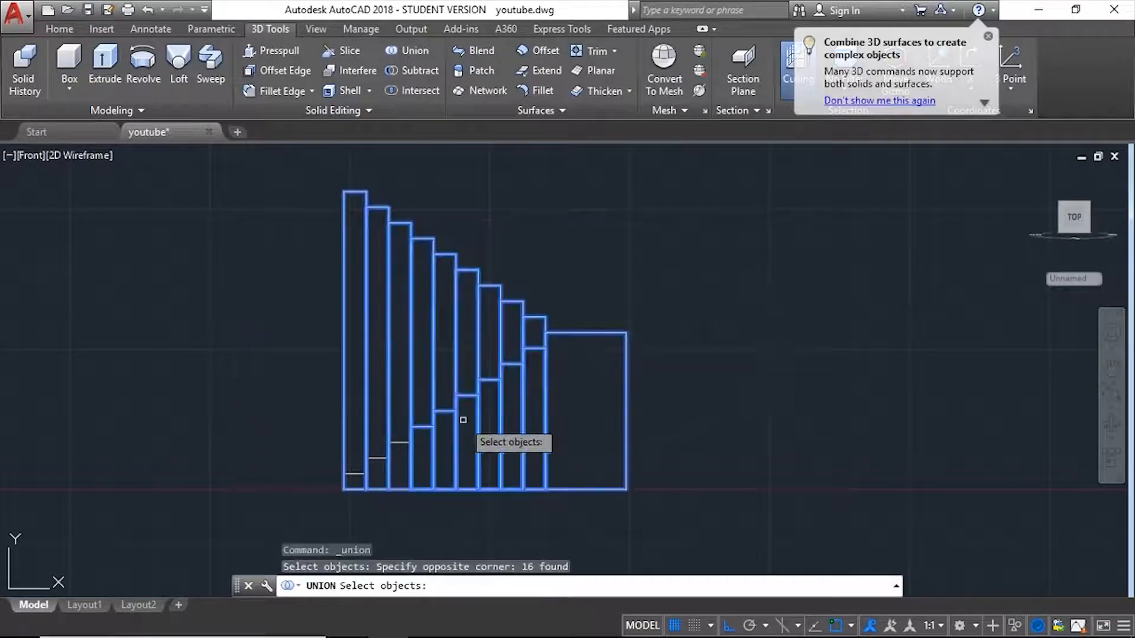
pyautogui.press('Return')
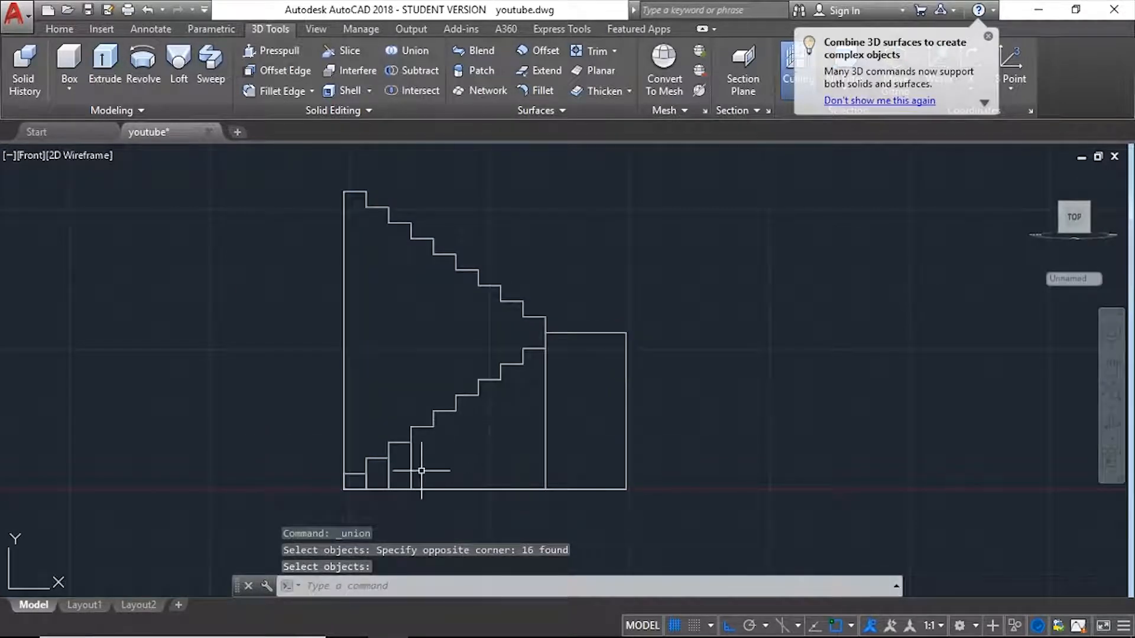
# Union the three lowest front-flight treads with the rest of the staircase so both flights and the landing form one solid
pyautogui.click(496, 426)
pyautogui.click(289, 473)
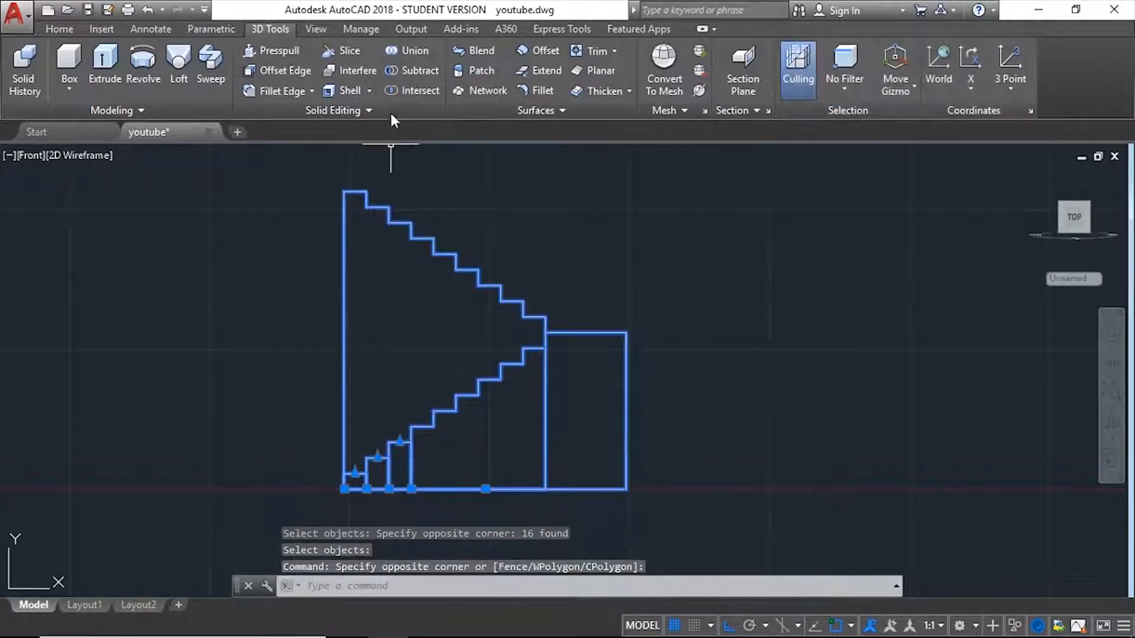
pyautogui.click(415, 52)
pyautogui.click(446, 444)
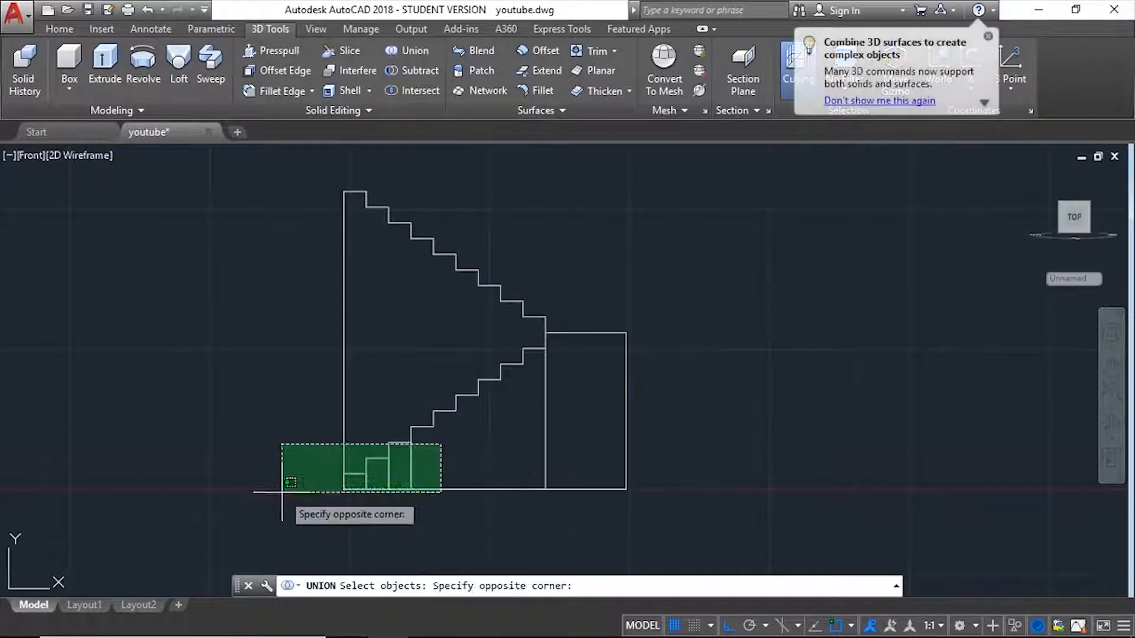
pyautogui.click(283, 492)
pyautogui.press('Return')
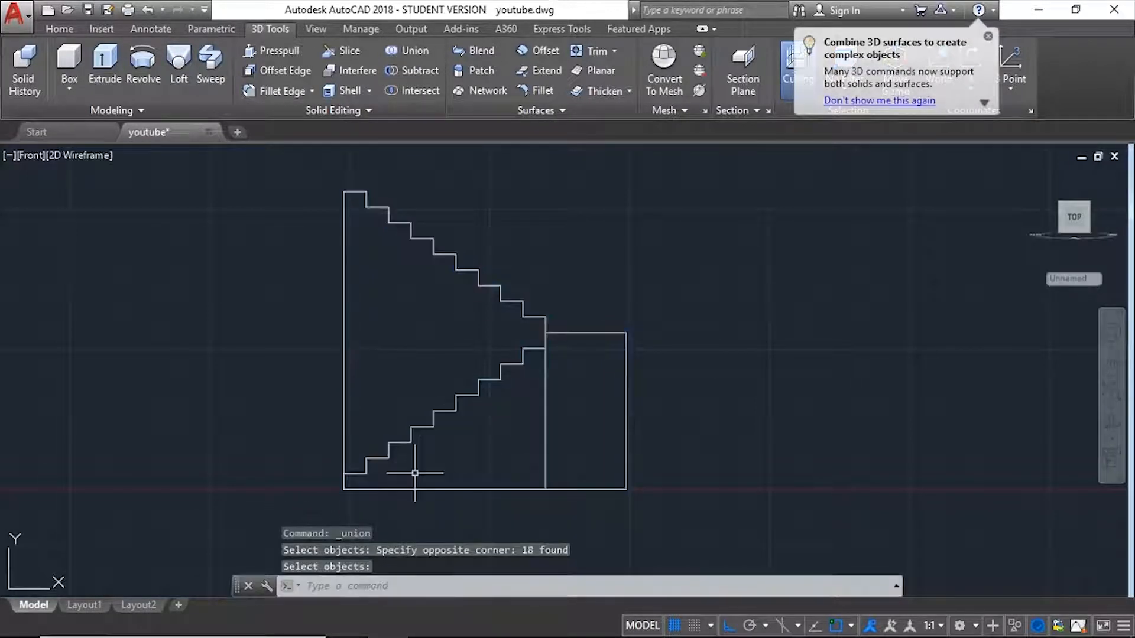
pyautogui.press('Escape')
pyautogui.scroll(3, 384, 458)
pyautogui.scroll(-3, 393, 440)
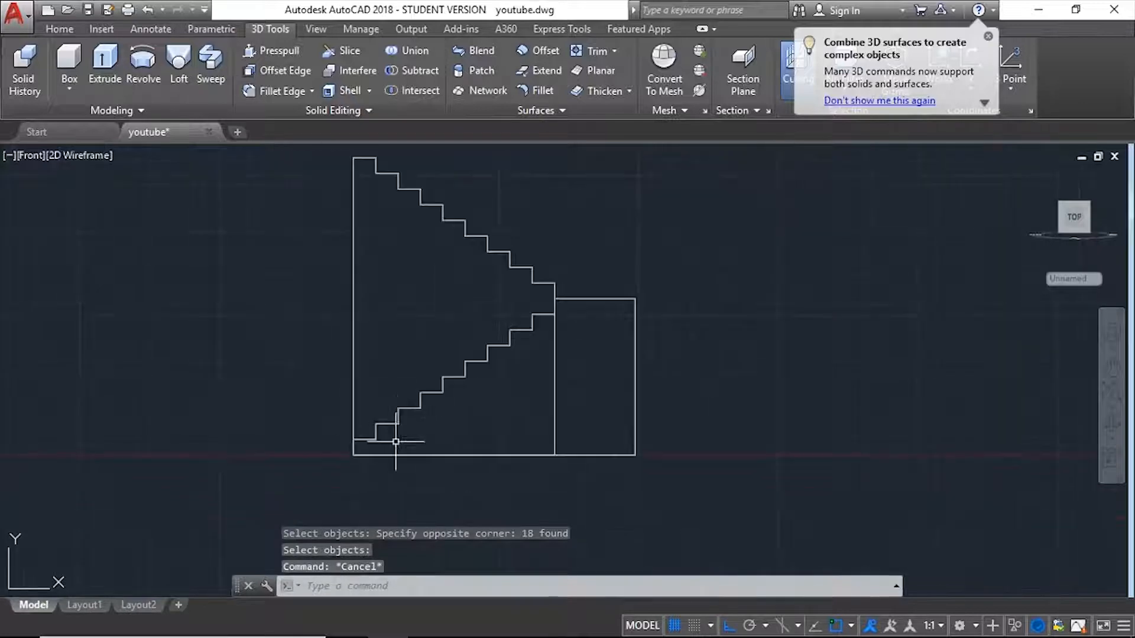
# Draw a diagonal line along the first flight from its bottom front corner to the top tread's corner at the landing
pyautogui.scroll(2, 396, 460)
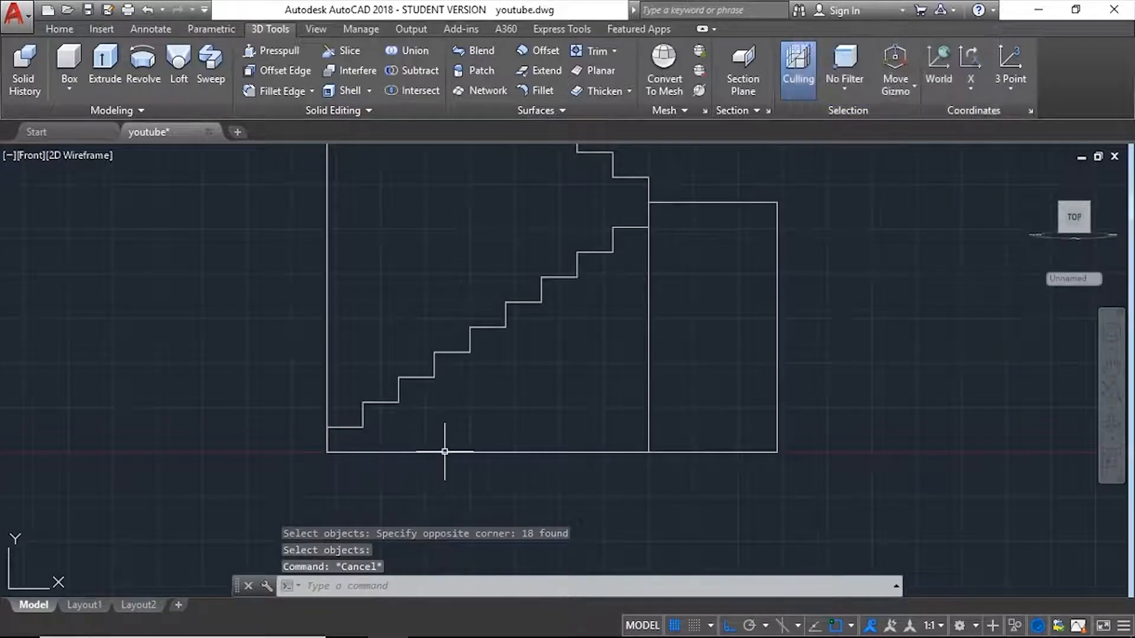
pyautogui.write('l')
pyautogui.press('Return')
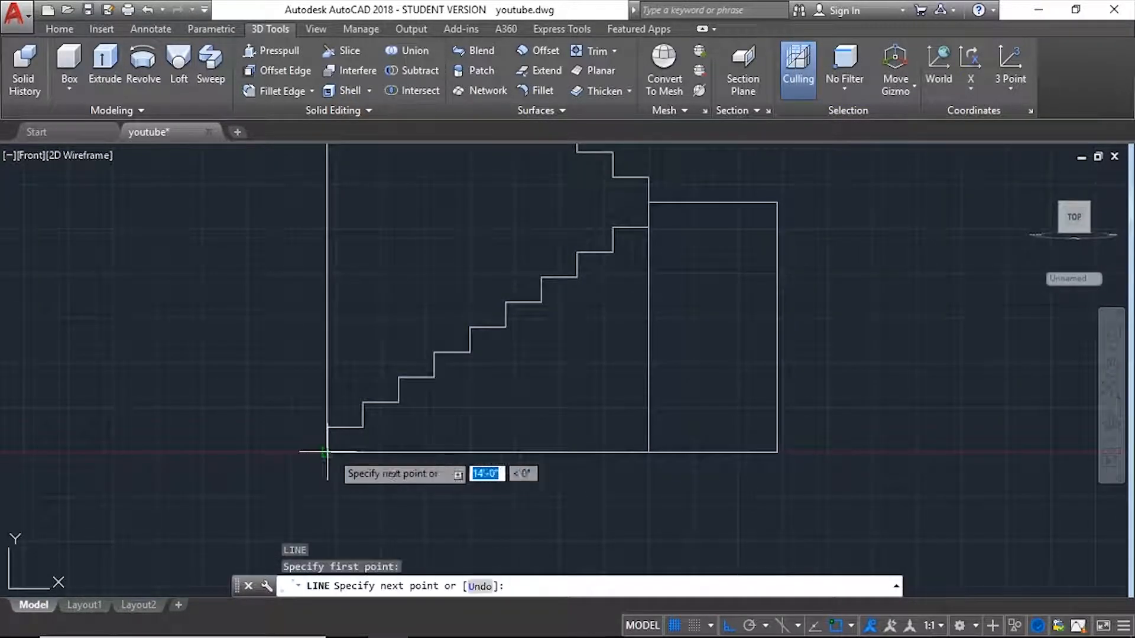
pyautogui.click(649, 227)
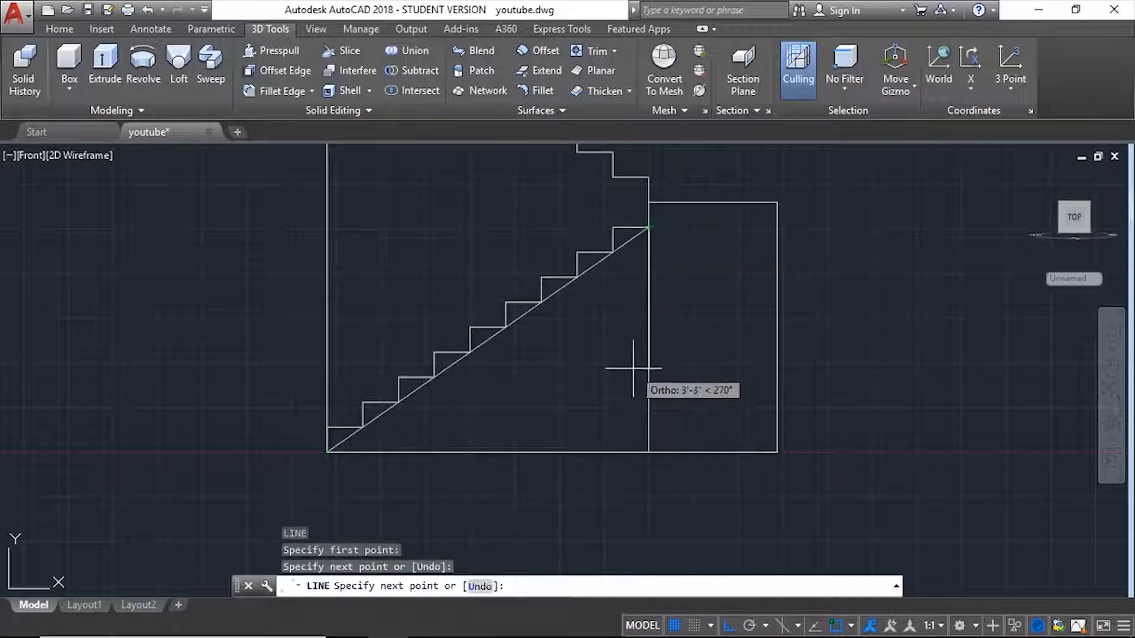
pyautogui.press('Escape')
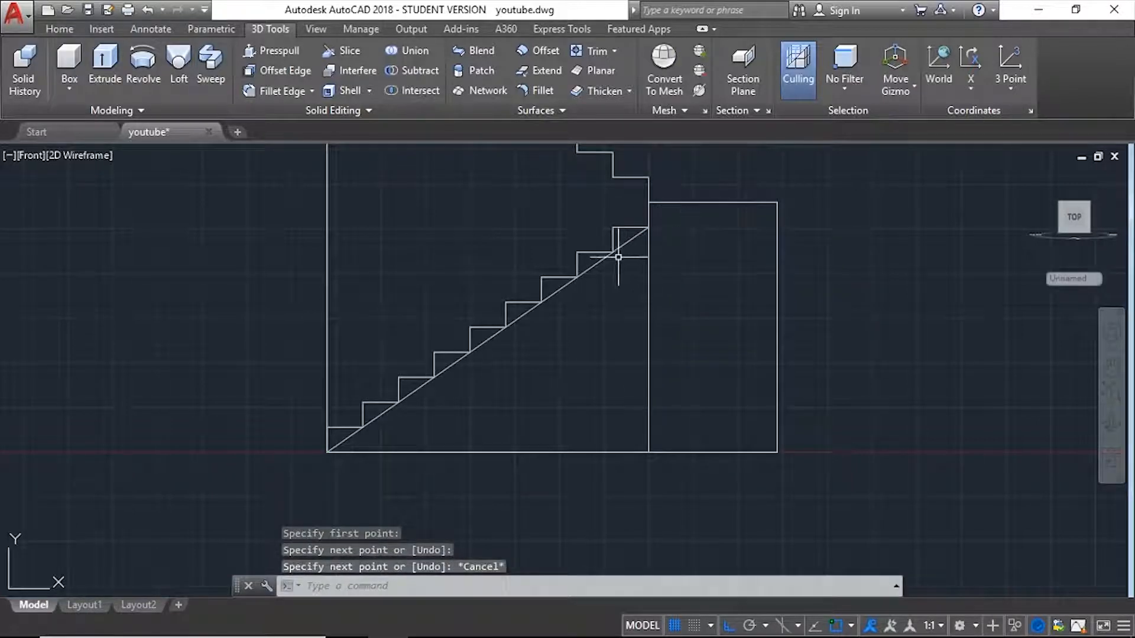
# Draw connected lines along the landing's three outer top edges, from the first flight's side round to the second flight's side
pyautogui.click(601, 262)
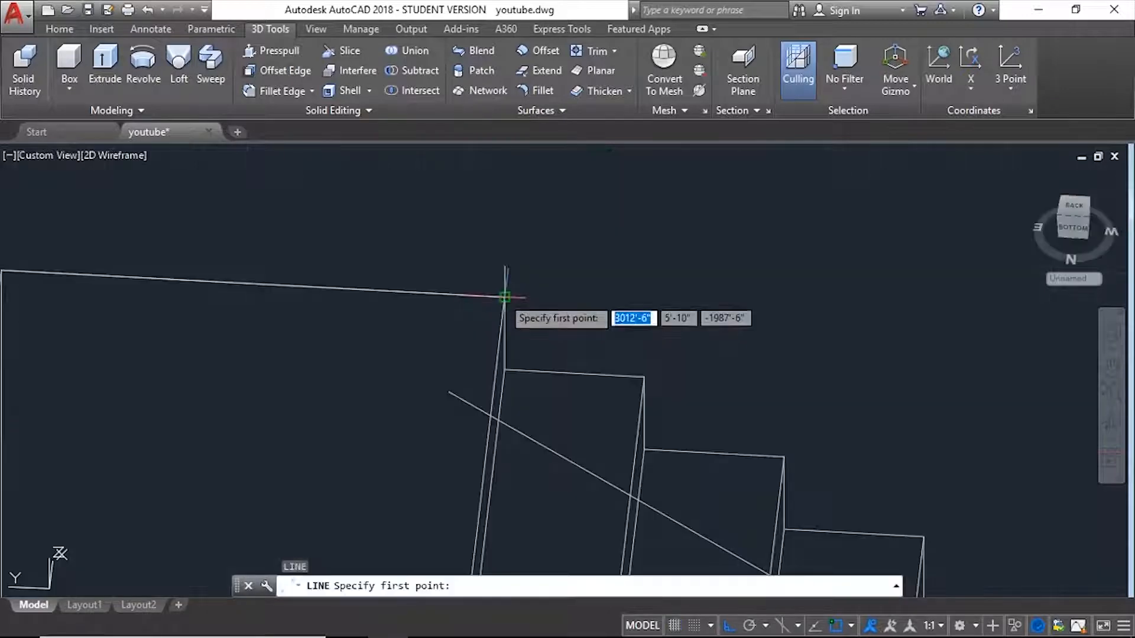
pyautogui.click(514, 296)
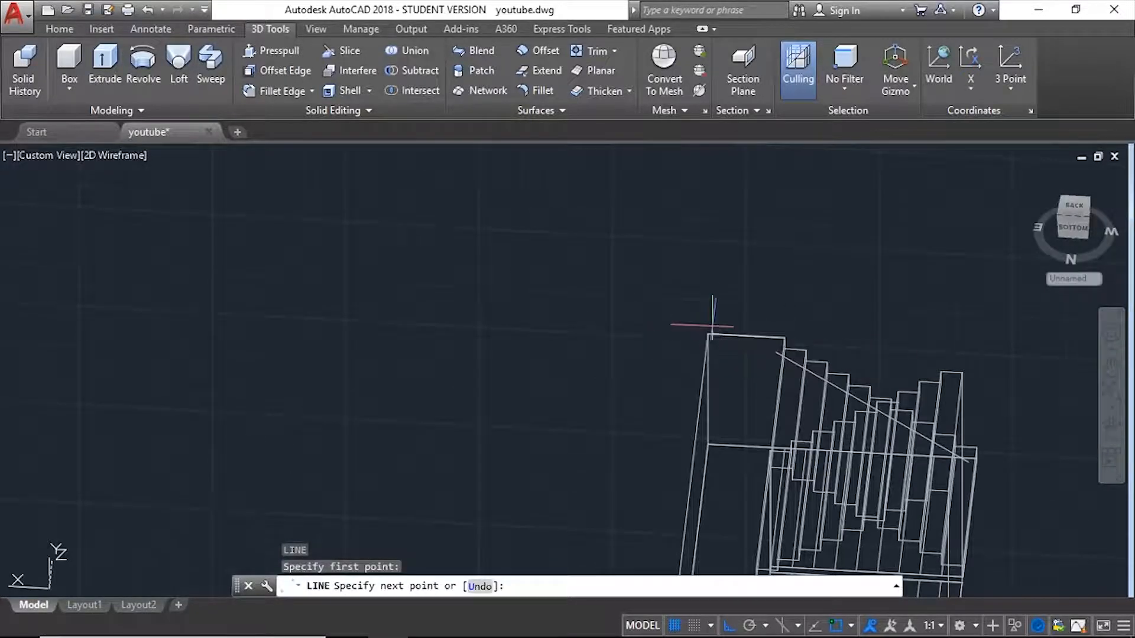
pyautogui.scroll(5, 713, 327)
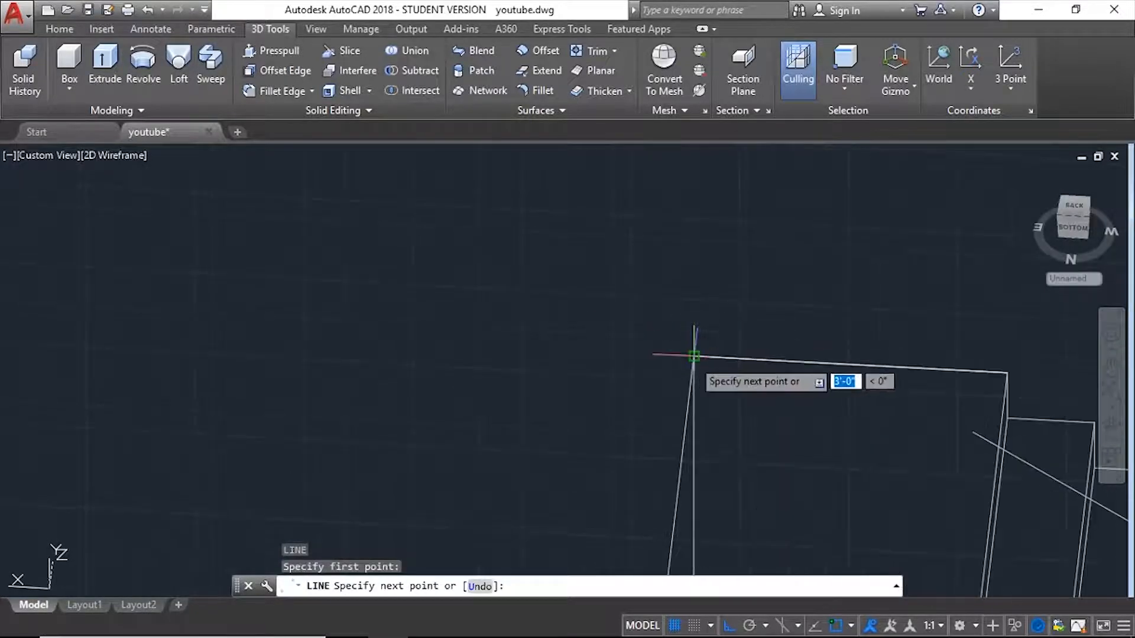
pyautogui.scroll(-4, 694, 357)
pyautogui.scroll(5, 680, 448)
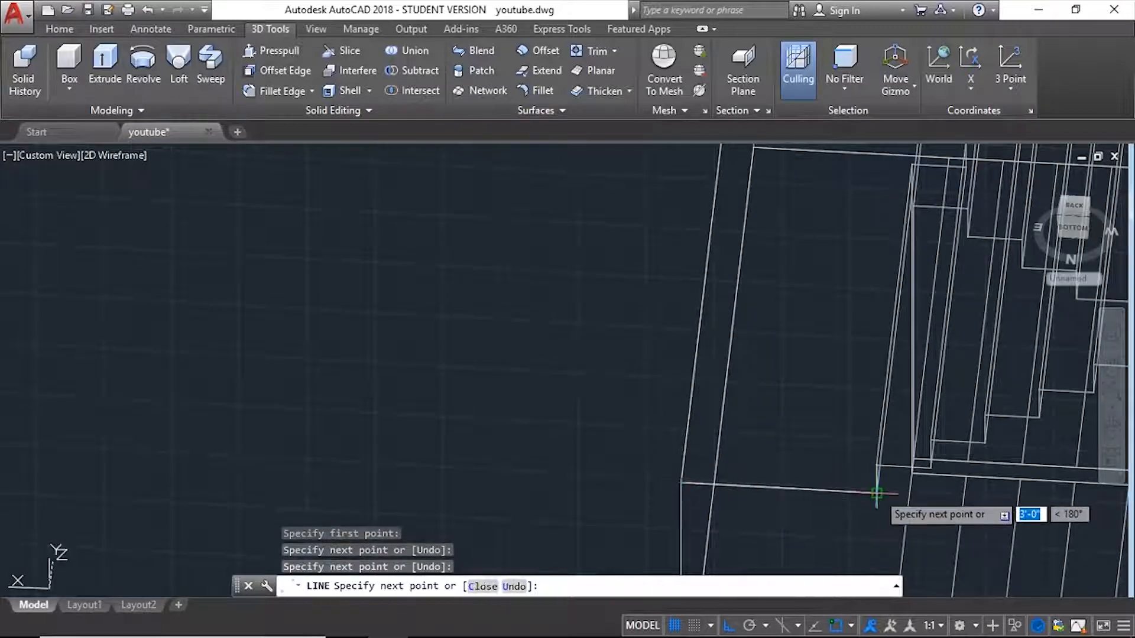
pyautogui.press('Escape')
# Move the lines drawn along the landing's top edges straight down by 4 inches
pyautogui.scroll(-4, 658, 375)
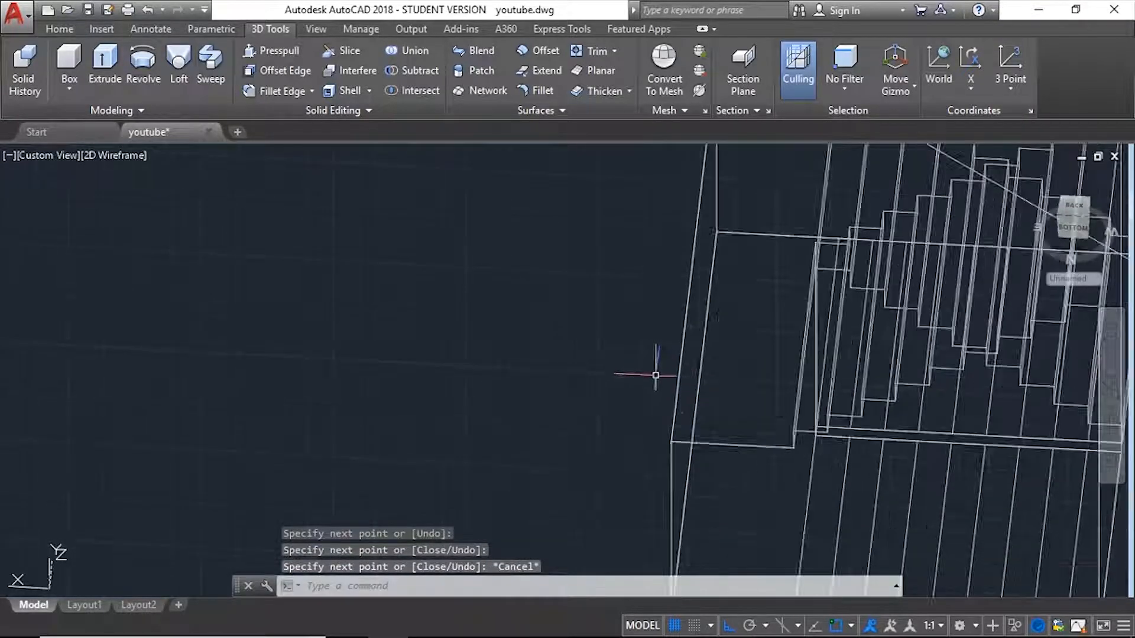
pyautogui.click(649, 158)
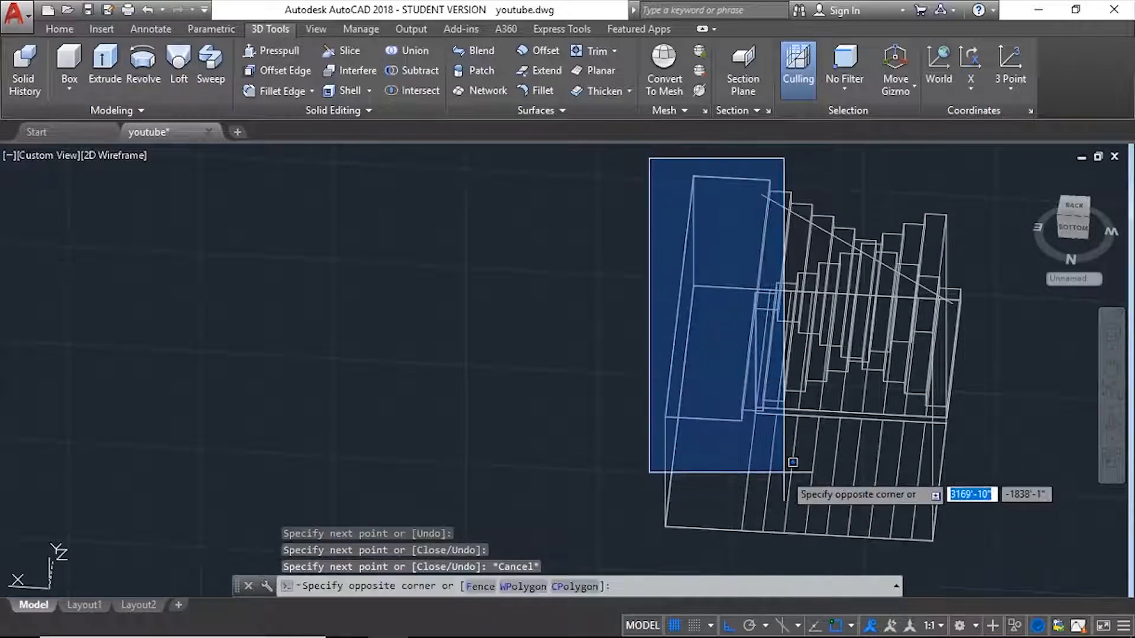
pyautogui.click(783, 435)
pyautogui.scroll(6, 680, 425)
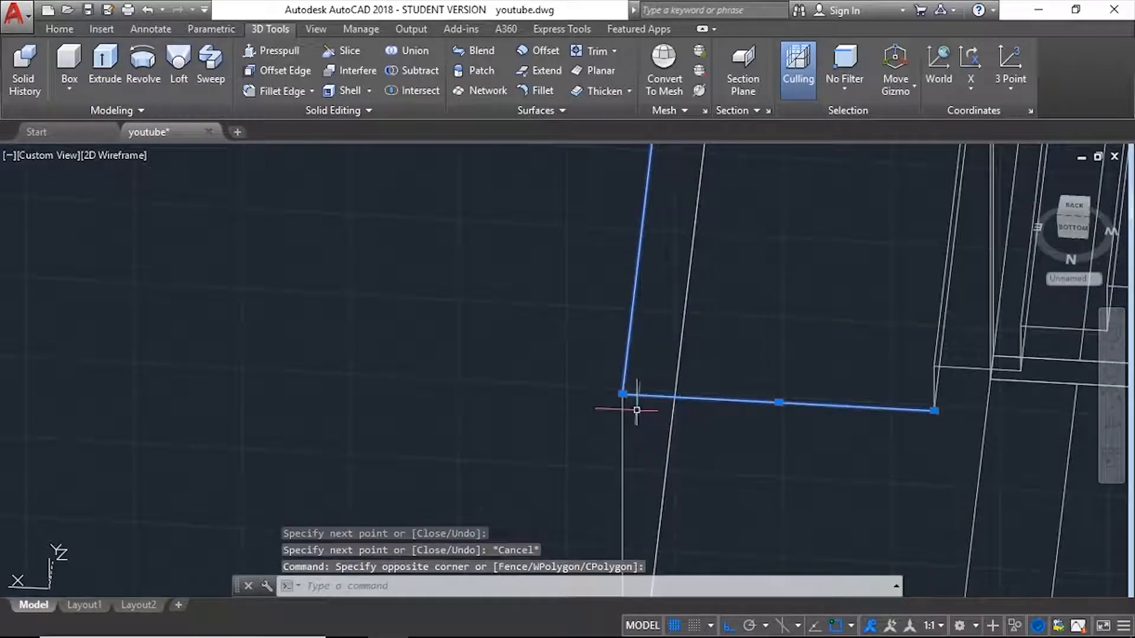
pyautogui.scroll(3, 636, 410)
pyautogui.press('Return')
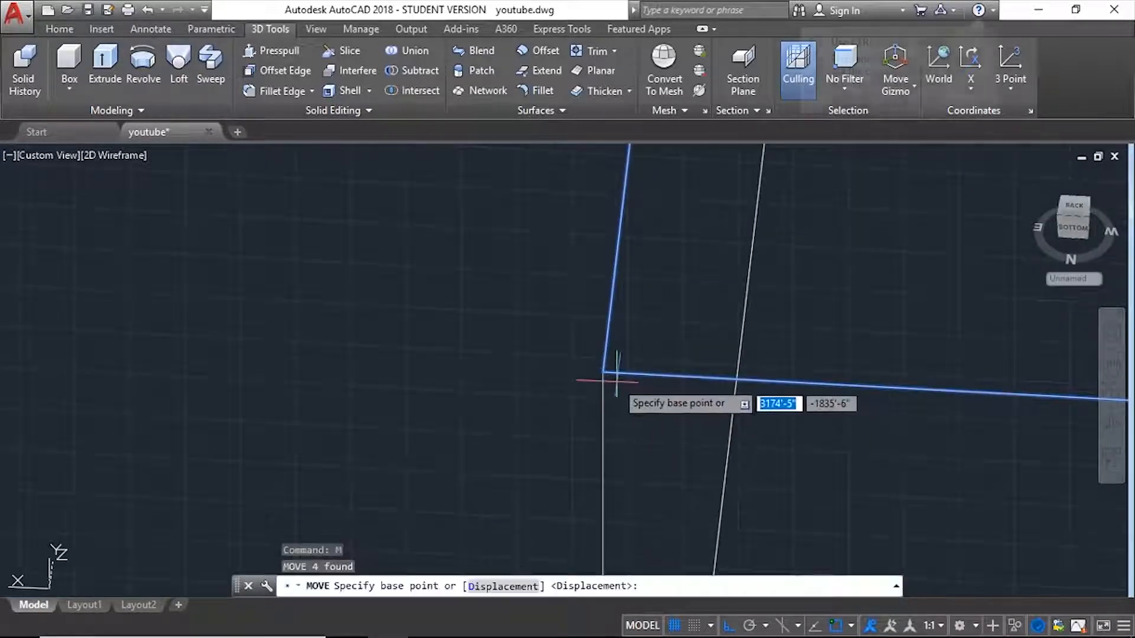
pyautogui.click(604, 372)
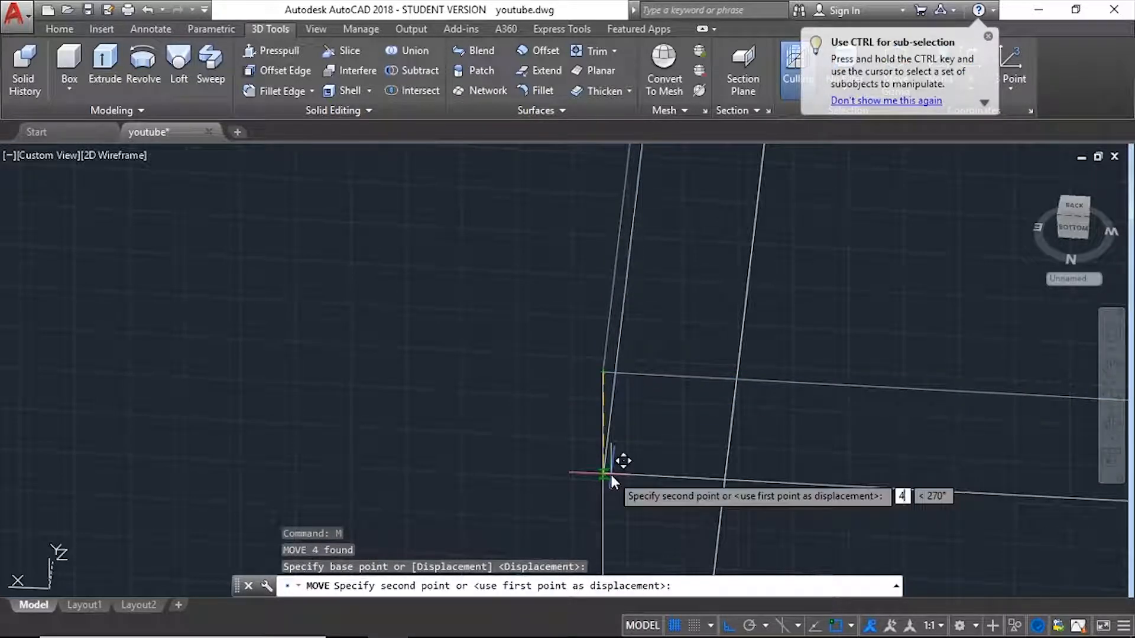
pyautogui.press('Return')
# Offset the first flight's diagonal line 4 inches toward the underside of the stairs
pyautogui.keyDown('shift'); pyautogui.moveTo(374, 506); pyautogui.dragTo(588, 464, button='middle'); pyautogui.keyUp('shift')
pyautogui.scroll(-3, 682, 425)
pyautogui.keyDown('shift'); pyautogui.moveTo(345, 476); pyautogui.dragTo(426, 456, button='middle'); pyautogui.keyUp('shift')
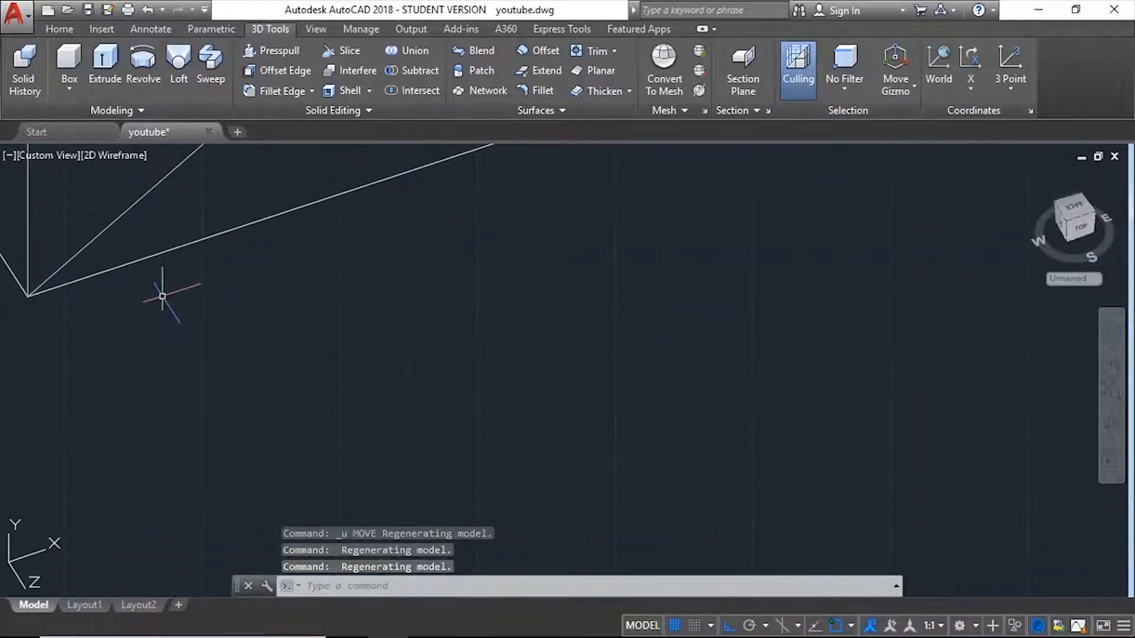
pyautogui.scroll(-2, 219, 301)
pyautogui.moveTo(275, 288); pyautogui.dragTo(304, 427, button='middle')
pyautogui.click(297, 333)
pyautogui.click(199, 309)
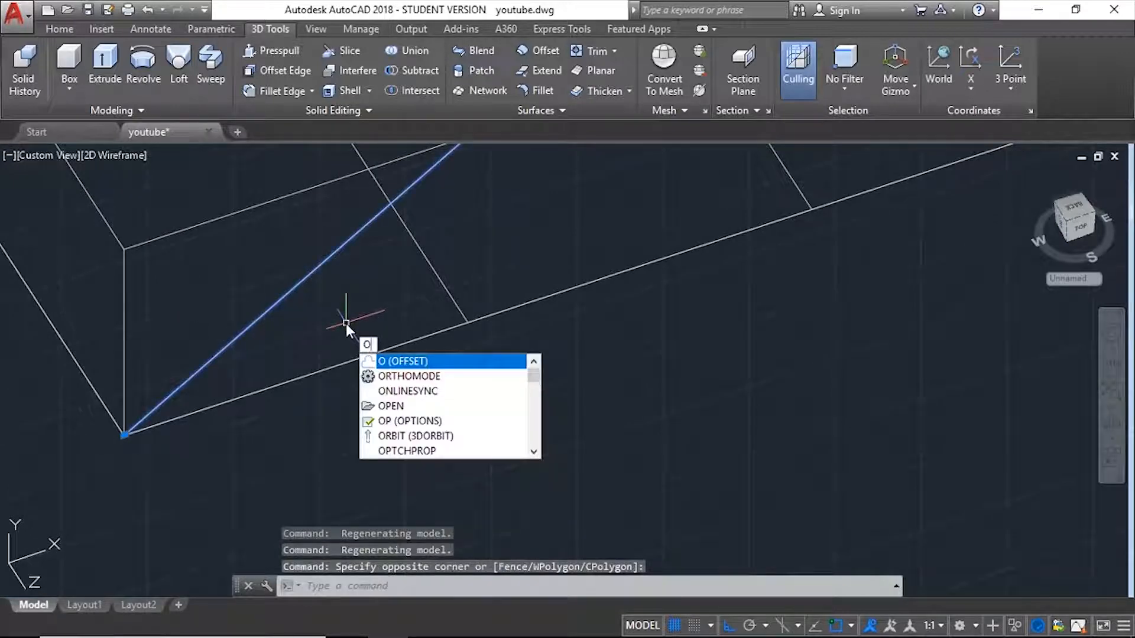
pyautogui.press('Return')
pyautogui.write('4')
pyautogui.press('Return')
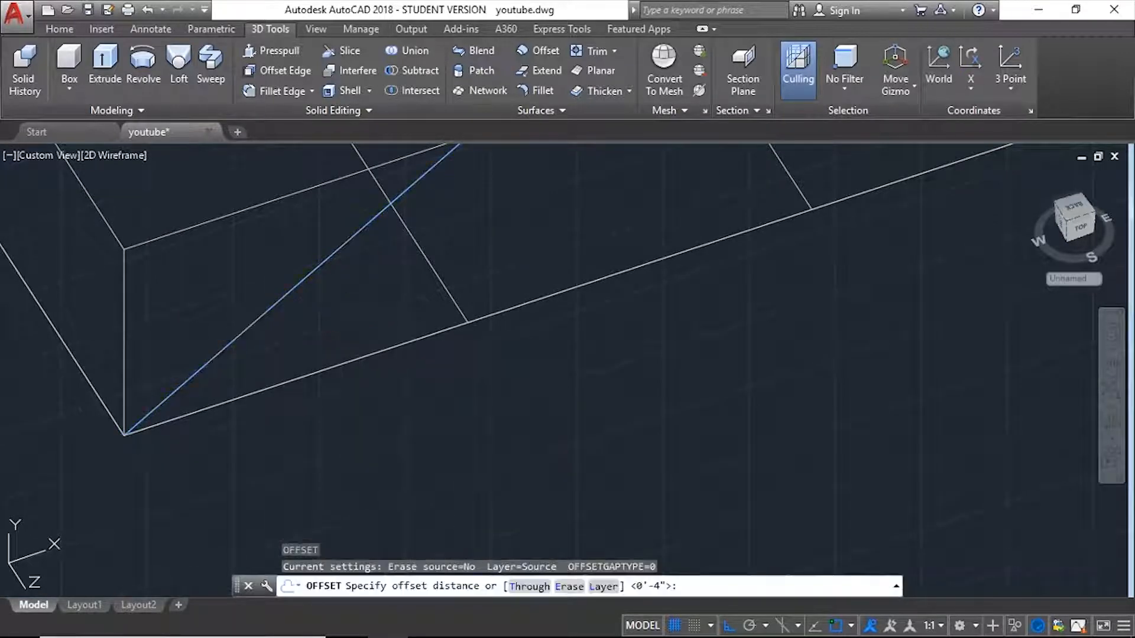
pyautogui.click(422, 363)
pyautogui.press('Escape')
pyautogui.scroll(-8, 398, 332)
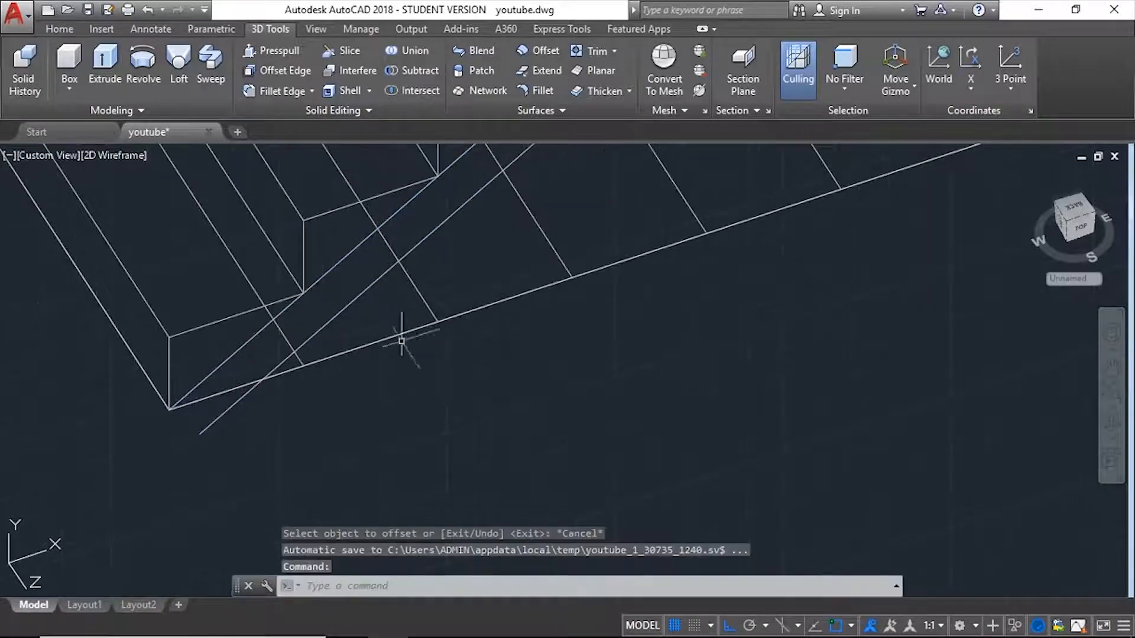
# Extend the upper end of the offset diagonal to meet the lowered line beneath the landing's top
pyautogui.scroll(6, 417, 350)
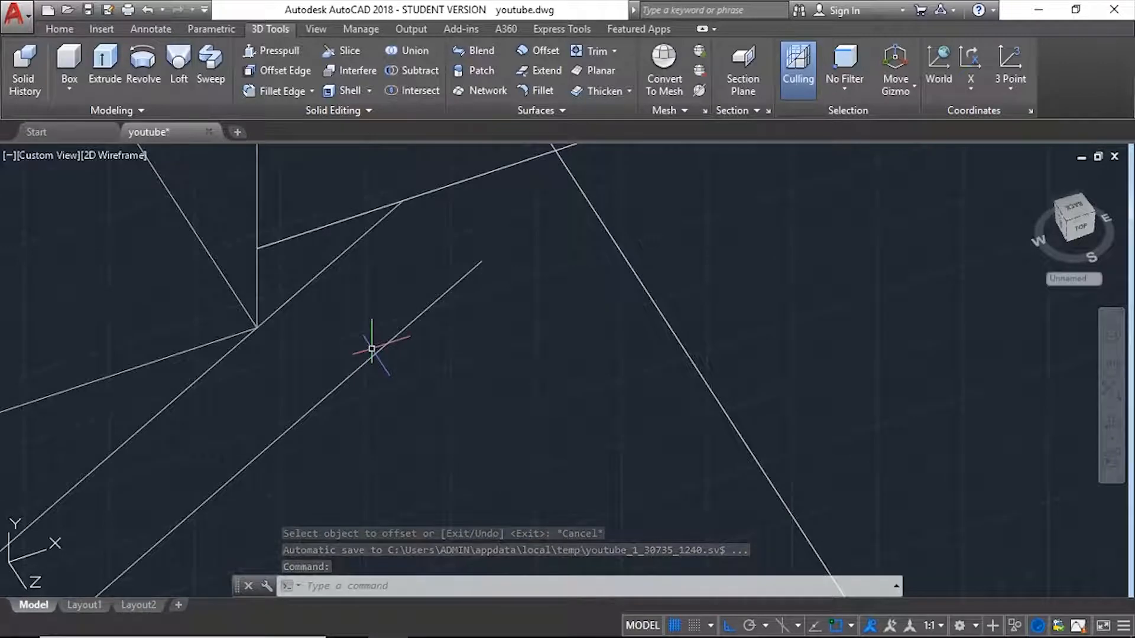
pyautogui.write('ex')
pyautogui.press('Return')
pyautogui.press('Return')
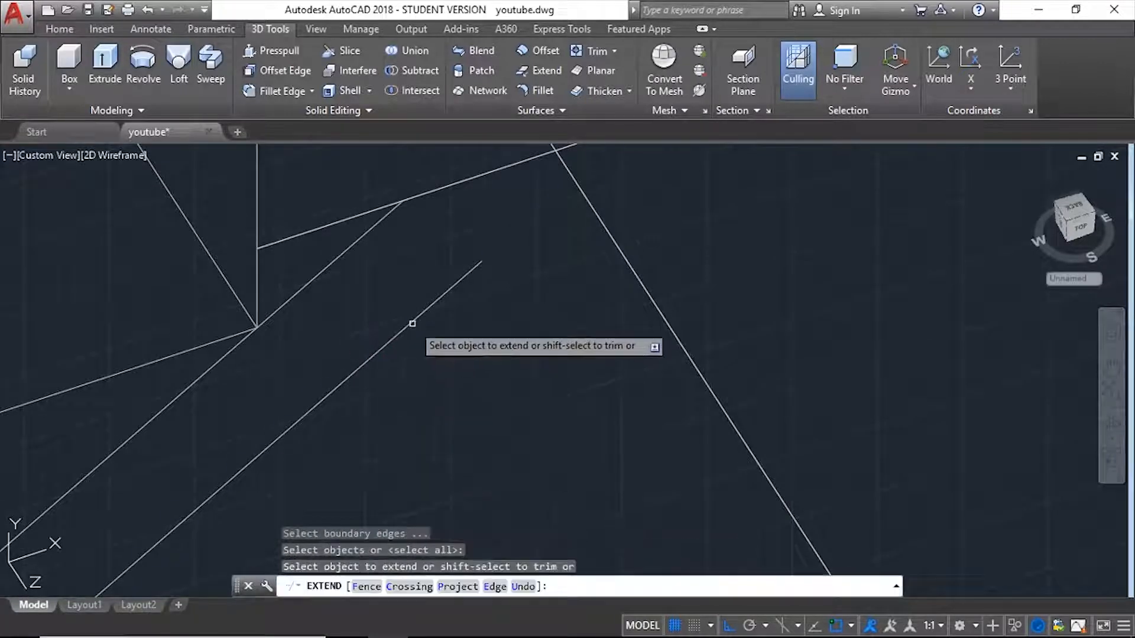
pyautogui.click(412, 324)
pyautogui.scroll(-2, 408, 323)
pyautogui.click(406, 325)
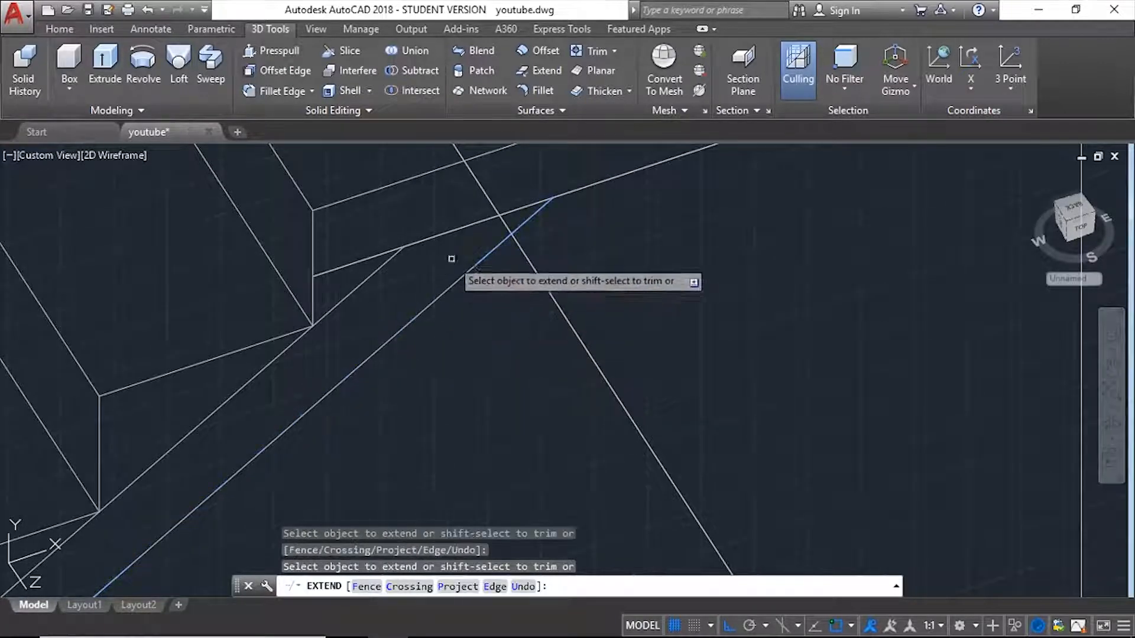
pyautogui.scroll(-3, 450, 260)
pyautogui.press('Escape')
pyautogui.scroll(-2, 401, 332)
pyautogui.scroll(2, 401, 332)
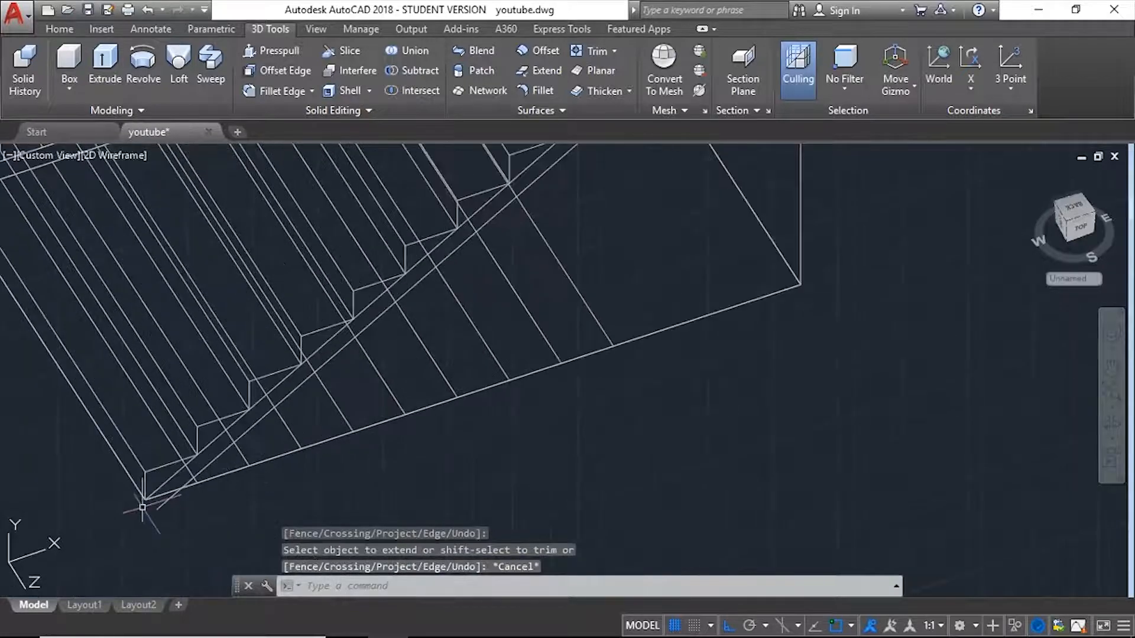
# Trim the lower end of the offset diagonal where it projects below the staircase's base edge
pyautogui.scroll(2, 154, 502)
pyautogui.scroll(2, 175, 466)
pyautogui.write('tr')
pyautogui.press('Return')
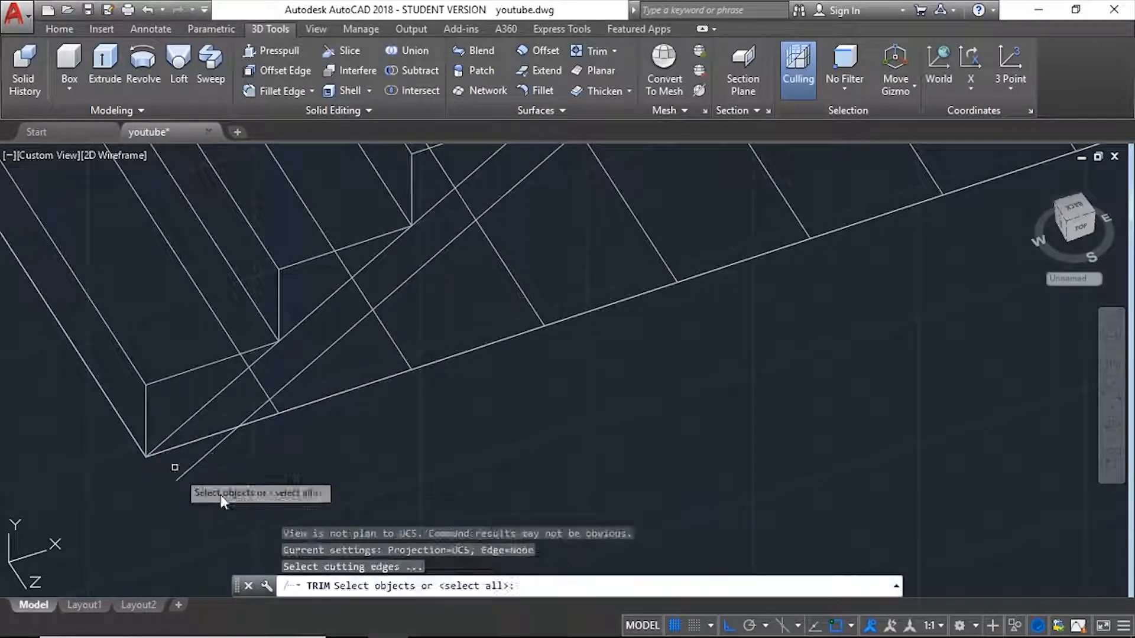
pyautogui.press('Return')
pyautogui.click(240, 476)
pyautogui.click(157, 487)
pyautogui.click(224, 467)
pyautogui.click(140, 487)
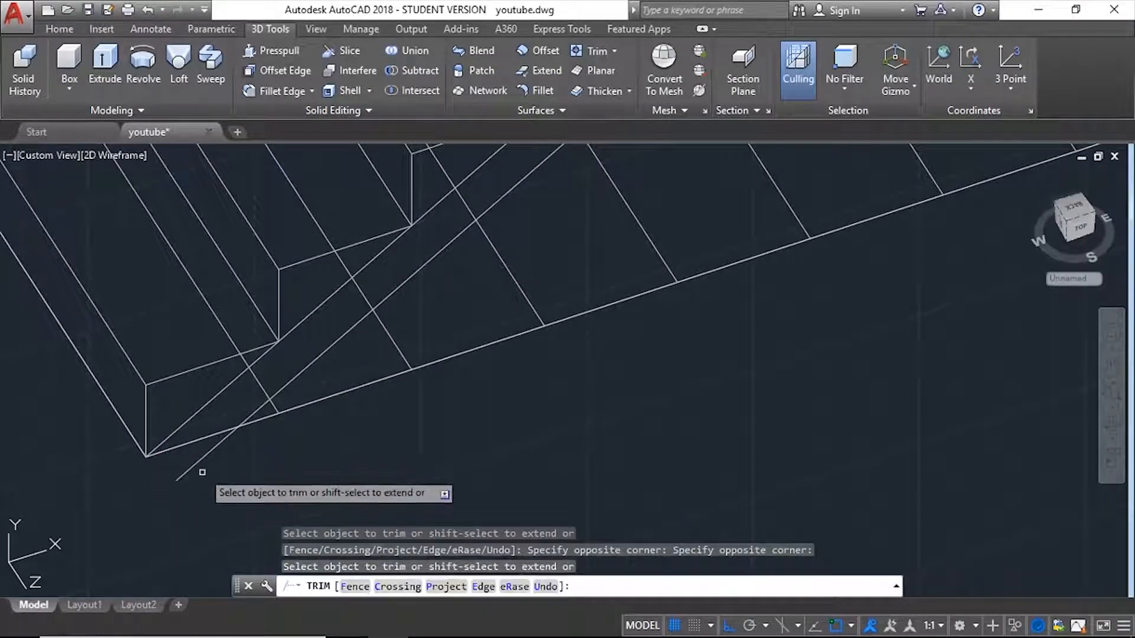
pyautogui.press('Escape')
# Delete the original diagonal line that runs through the first flight's inner step corners
pyautogui.click(181, 423)
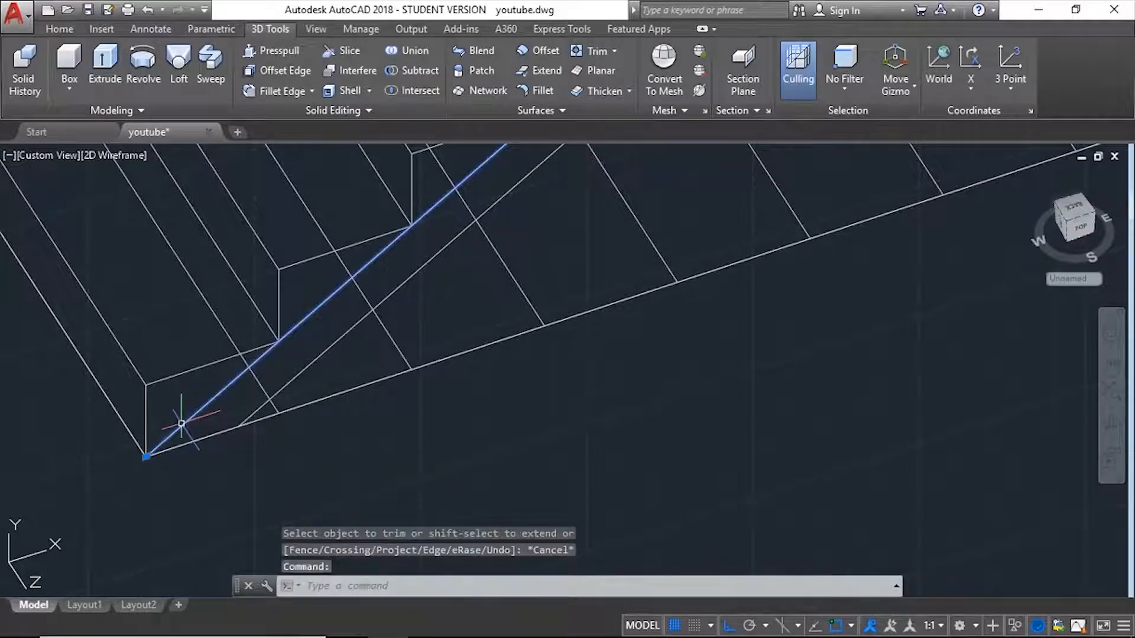
pyautogui.press('Delete')
pyautogui.scroll(-2, 225, 436)
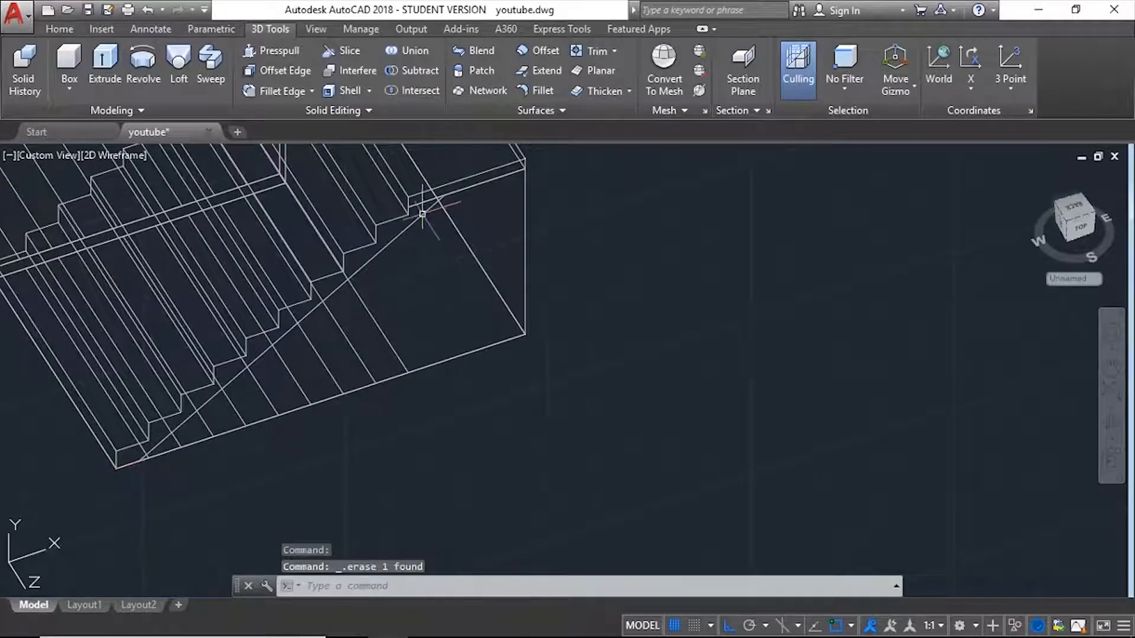
# Trim the part of the lowered landing line that runs past the offset diagonal toward the first flight
pyautogui.scroll(4, 423, 214)
pyautogui.press('Return')
pyautogui.press('Return')
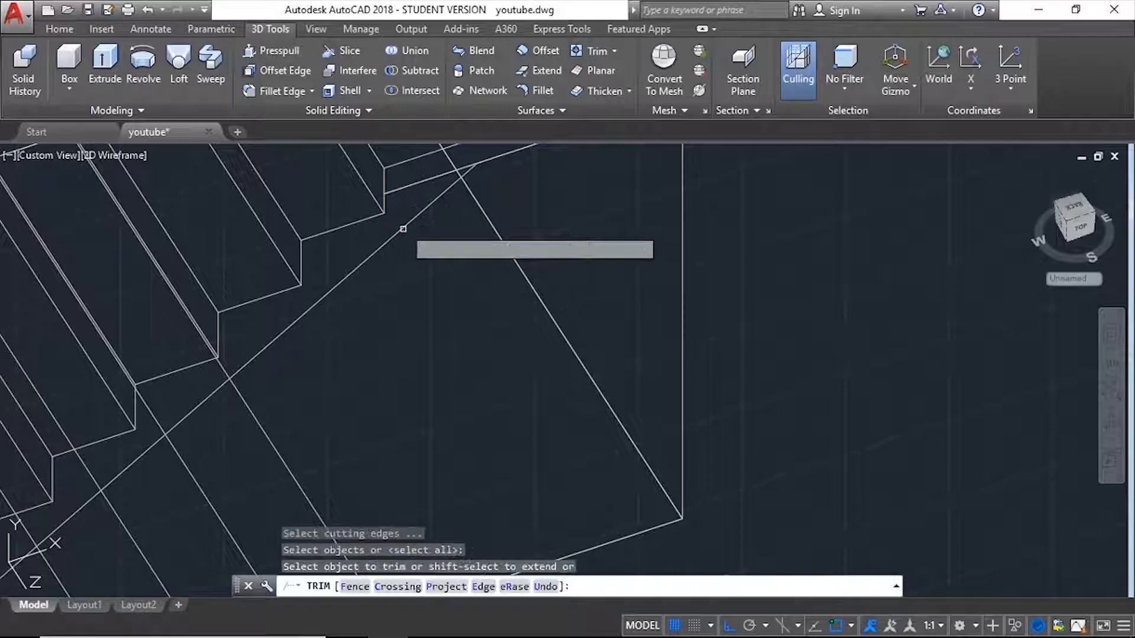
pyautogui.click(410, 185)
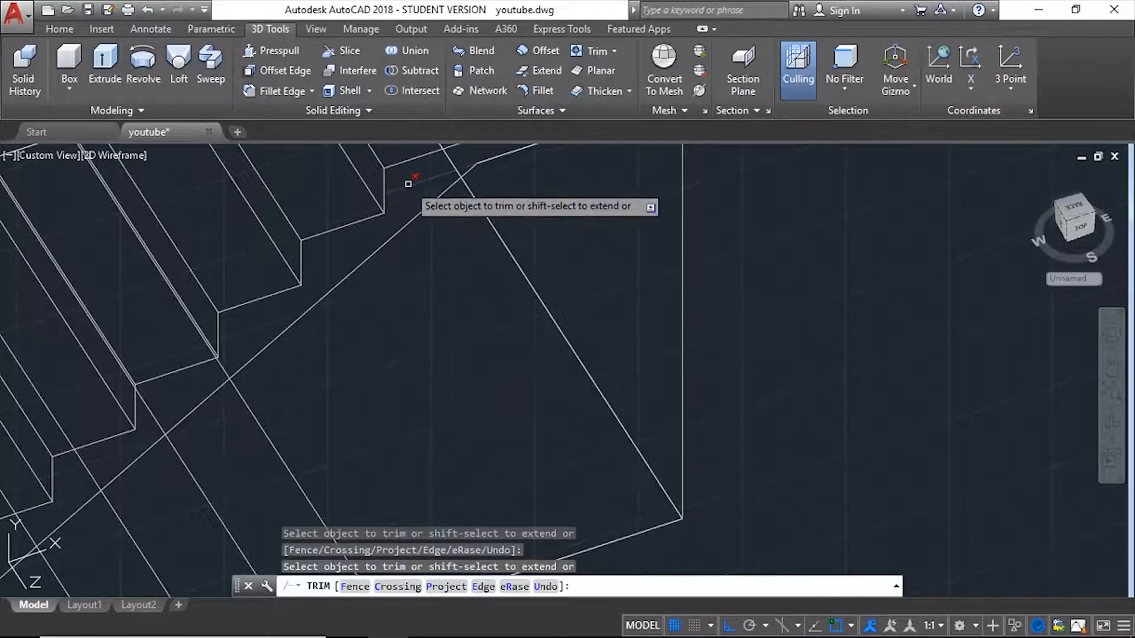
pyautogui.press('Escape')
# Draw a diagonal line along the second flight's inner step corners, from the corner at the landing to the flight's upper end
pyautogui.keyDown('shift'); pyautogui.moveTo(576, 409); pyautogui.dragTo(744, 370, button='middle'); pyautogui.keyUp('shift')
pyautogui.scroll(5, 807, 370)
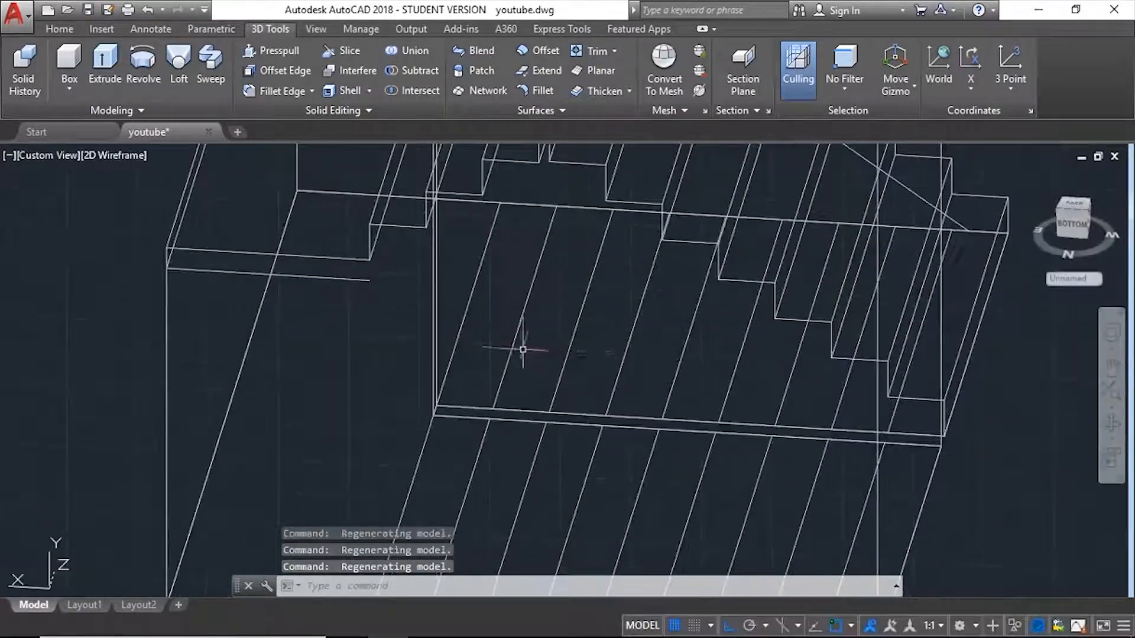
pyautogui.scroll(8, 515, 346)
pyautogui.scroll(-4, 393, 371)
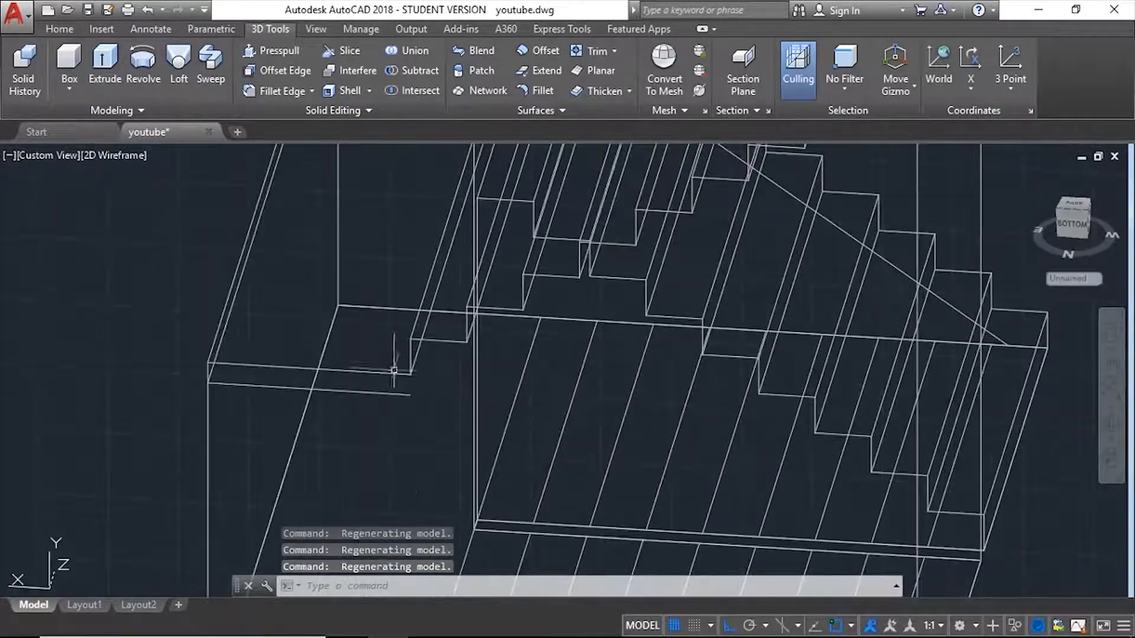
pyautogui.write('l')
pyautogui.press('Return')
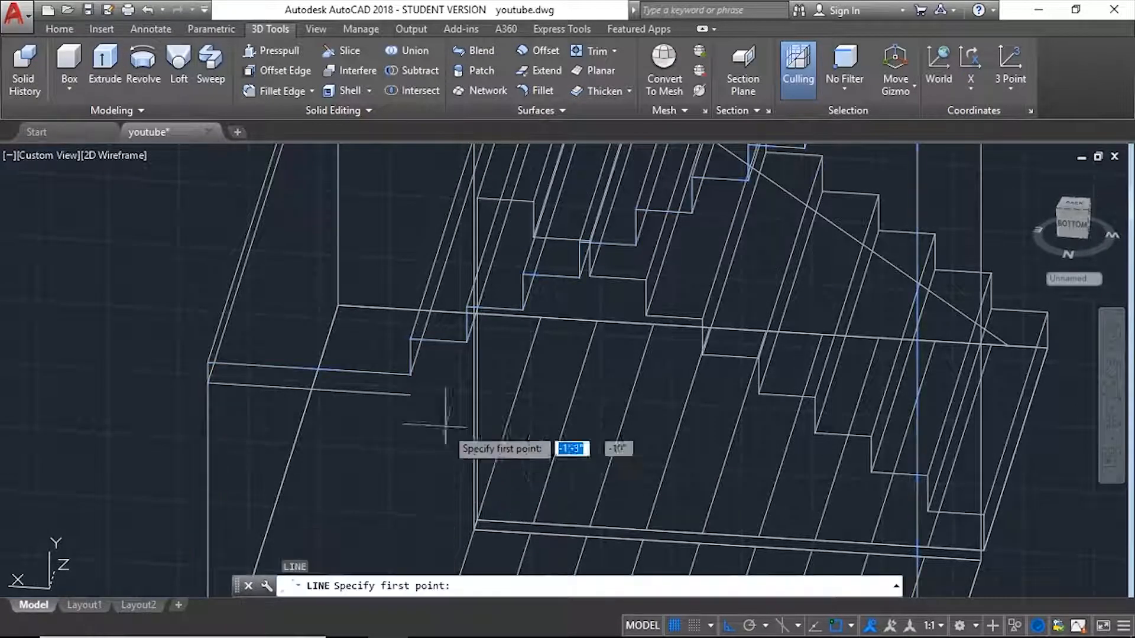
pyautogui.click(410, 374)
pyautogui.scroll(-5, 362, 422)
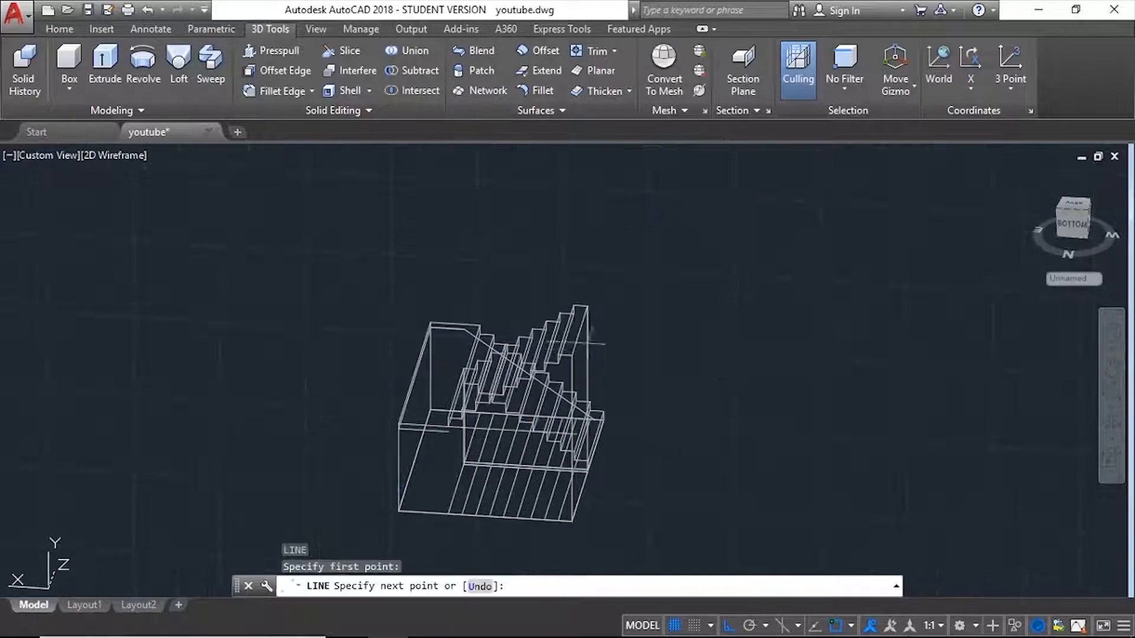
pyautogui.scroll(8, 558, 380)
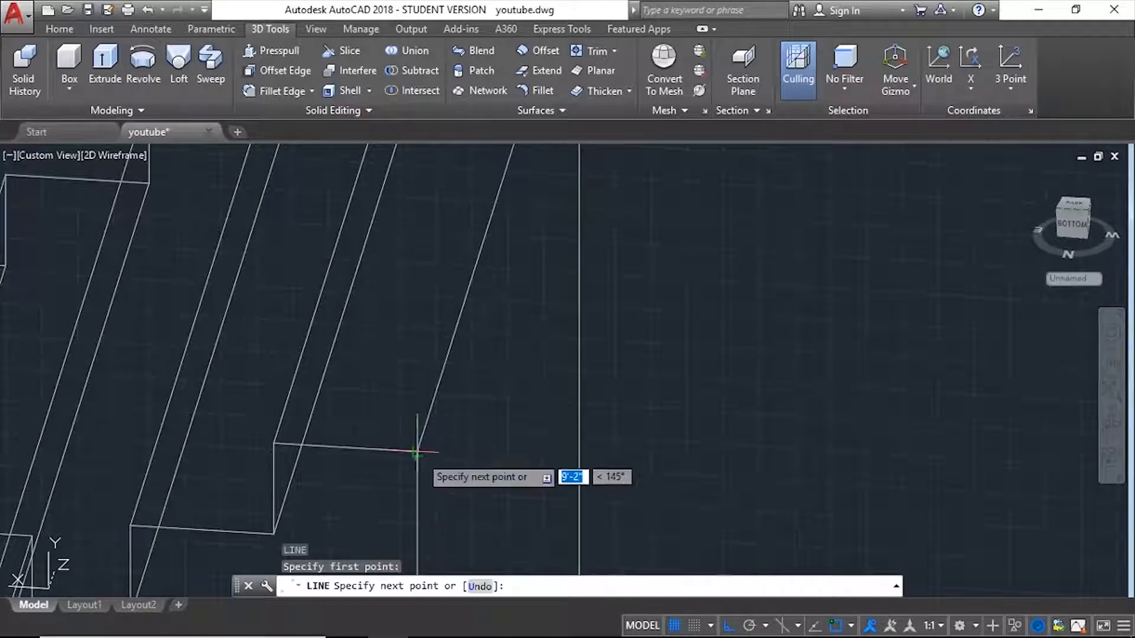
pyautogui.click(417, 452)
pyautogui.scroll(-10, 733, 325)
pyautogui.press('Escape')
# Move the second flight's diagonal line from the landing's inner step corner down to the free end of the lowered landing line
pyautogui.scroll(2, 573, 400)
pyautogui.scroll(6, 573, 400)
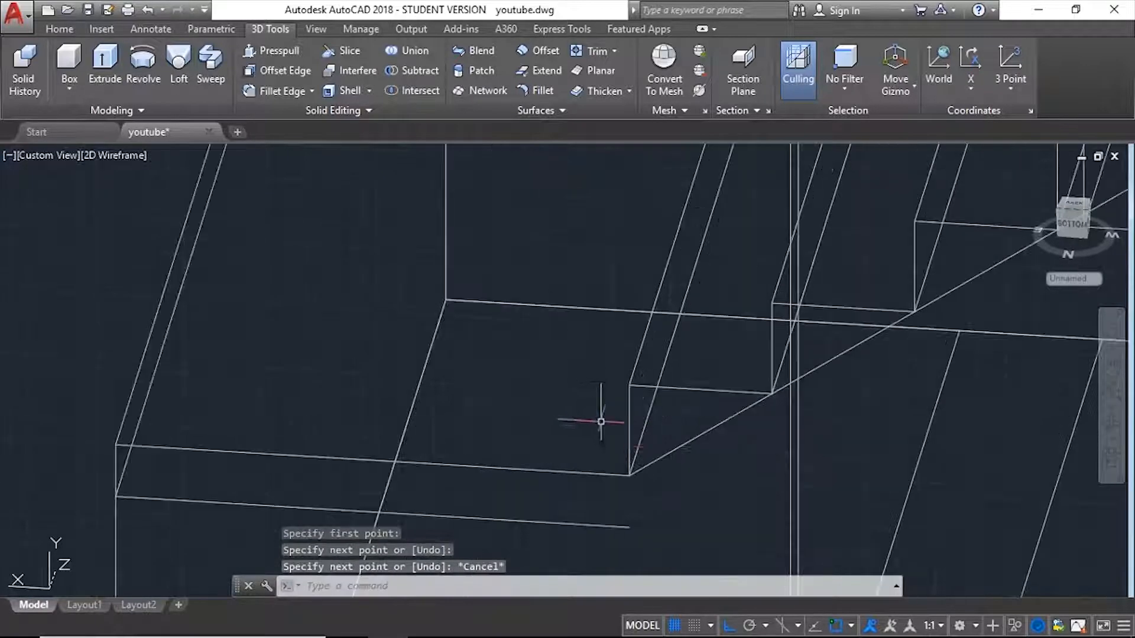
pyautogui.click(693, 440)
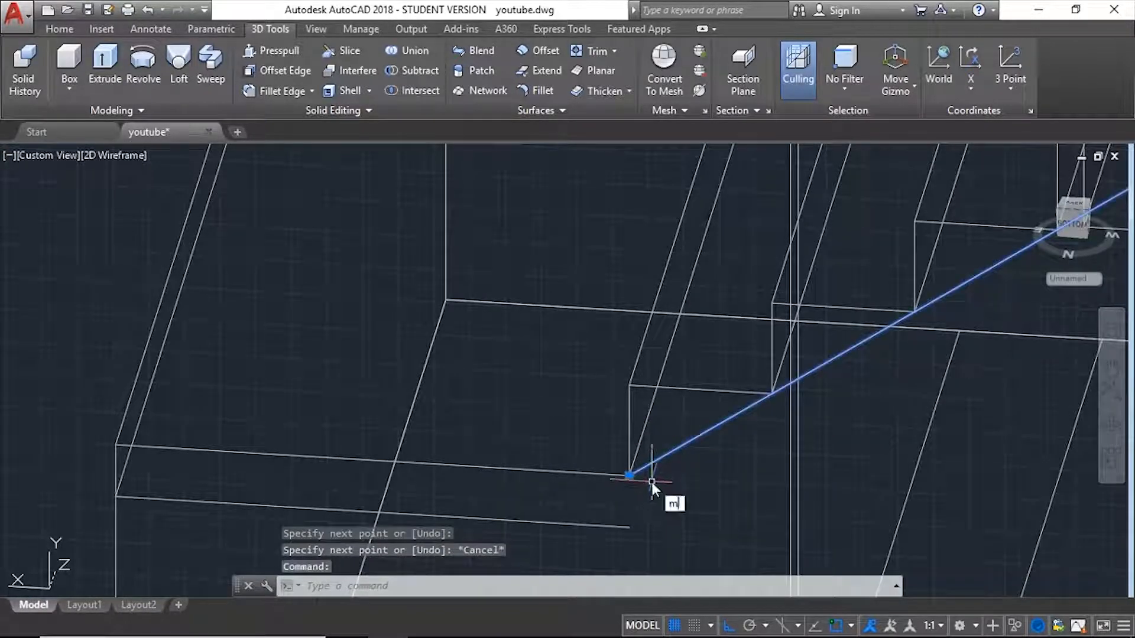
pyautogui.press('Return')
pyautogui.click(632, 473)
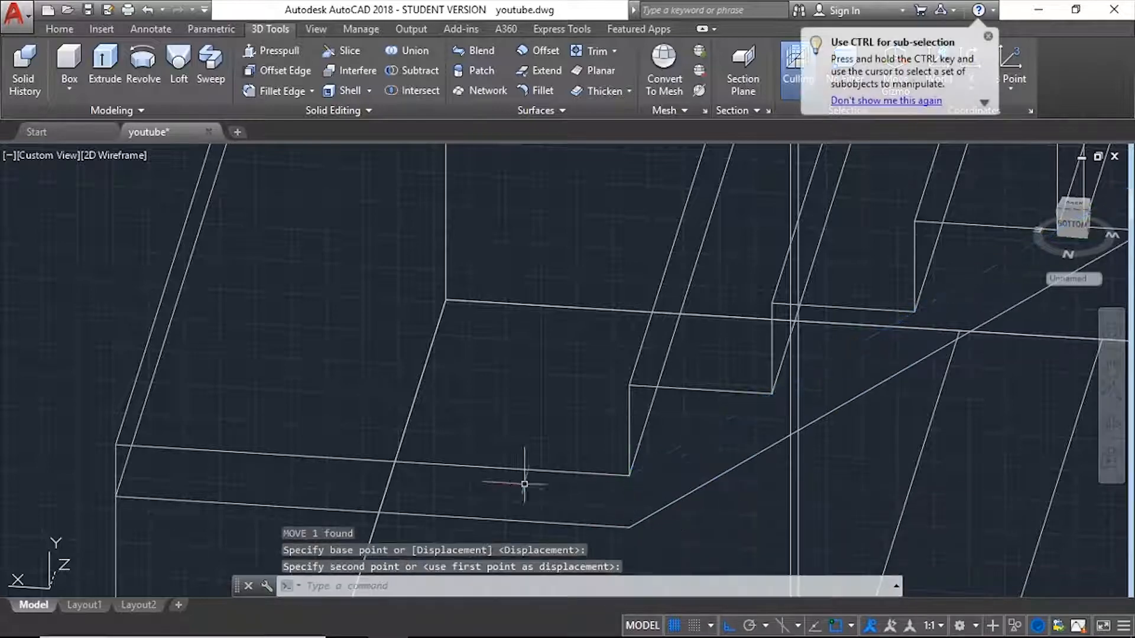
pyautogui.press('Escape')
# Presspull the area bounded beneath the underside profile of the first flight and landing to cut it out of the staircase solid
pyautogui.scroll(-5, 507, 464)
pyautogui.keyDown('shift'); pyautogui.moveTo(507, 463); pyautogui.dragTo(574, 464, button='middle'); pyautogui.keyUp('shift')
pyautogui.scroll(-6, 491, 453)
pyautogui.scroll(6, 573, 458)
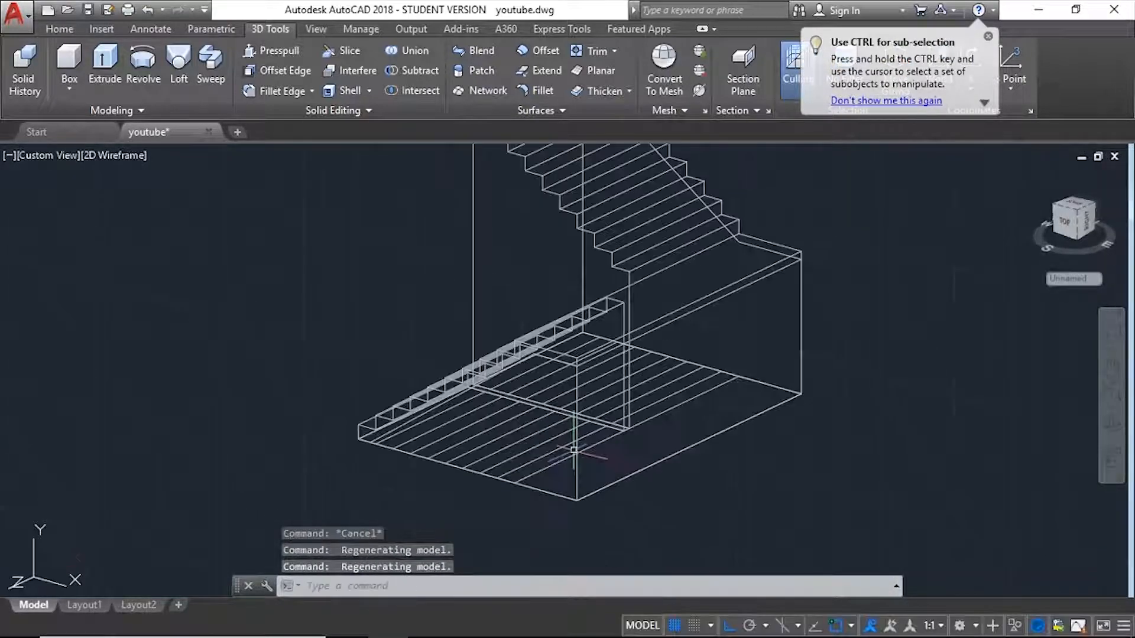
pyautogui.scroll(2, 573, 451)
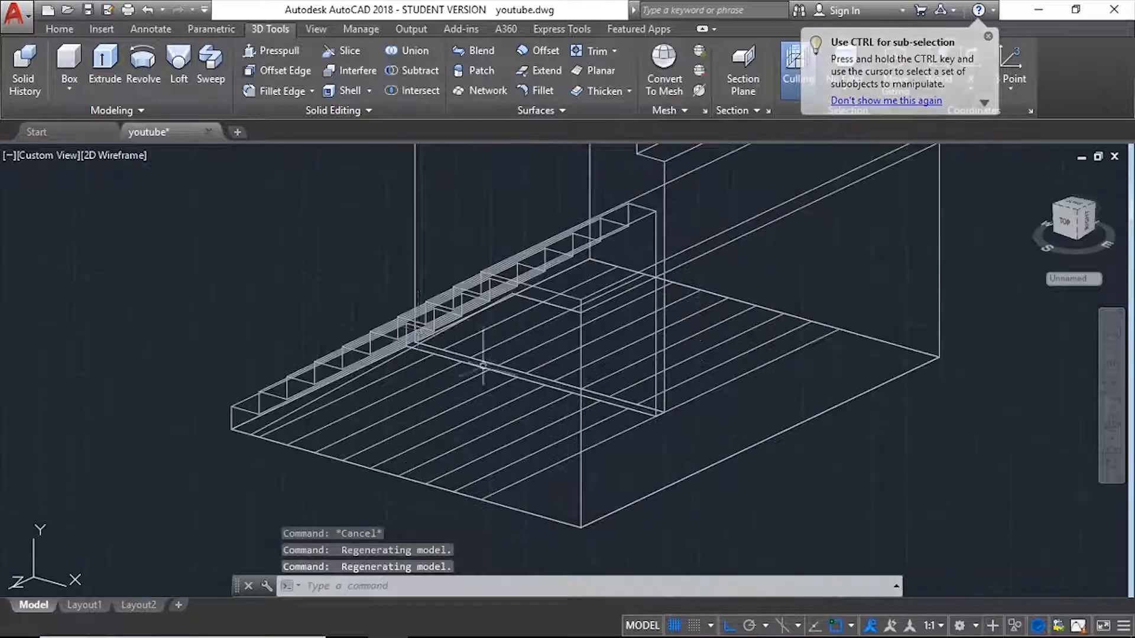
pyautogui.click(261, 50)
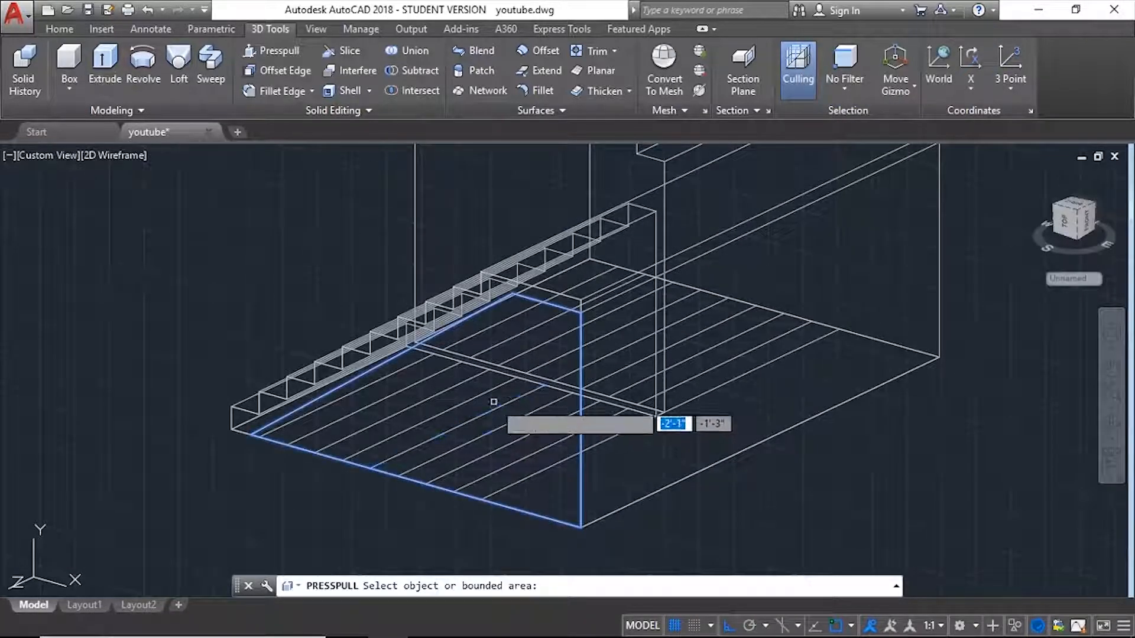
pyautogui.click(513, 385)
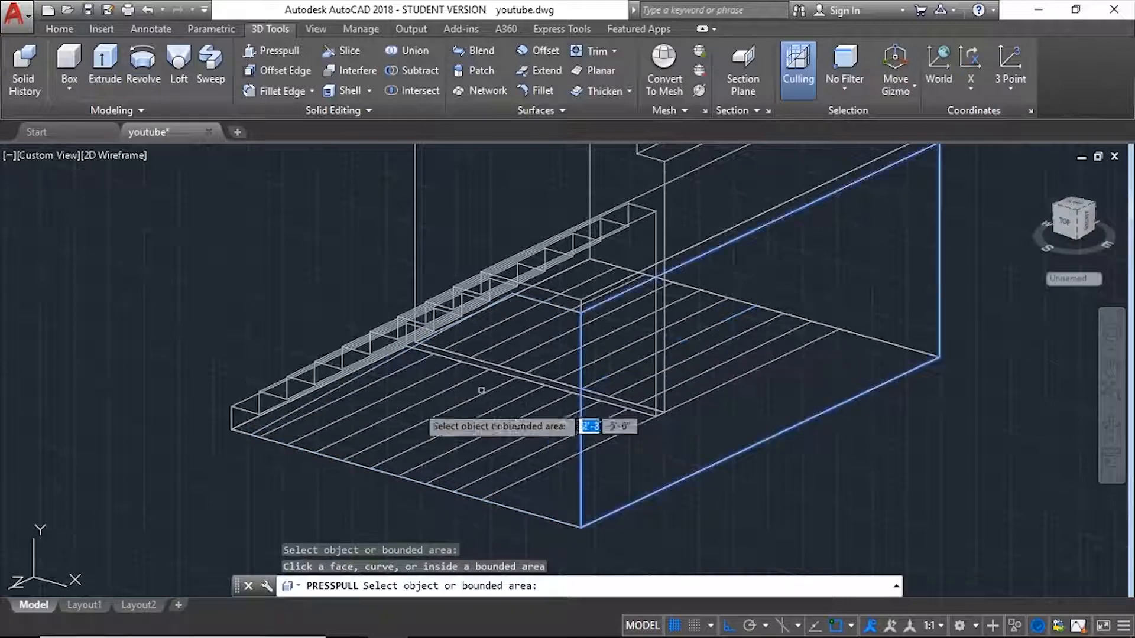
pyautogui.keyDown('shift'); pyautogui.moveTo(481, 390); pyautogui.dragTo(449, 467, button='middle'); pyautogui.keyUp('shift')
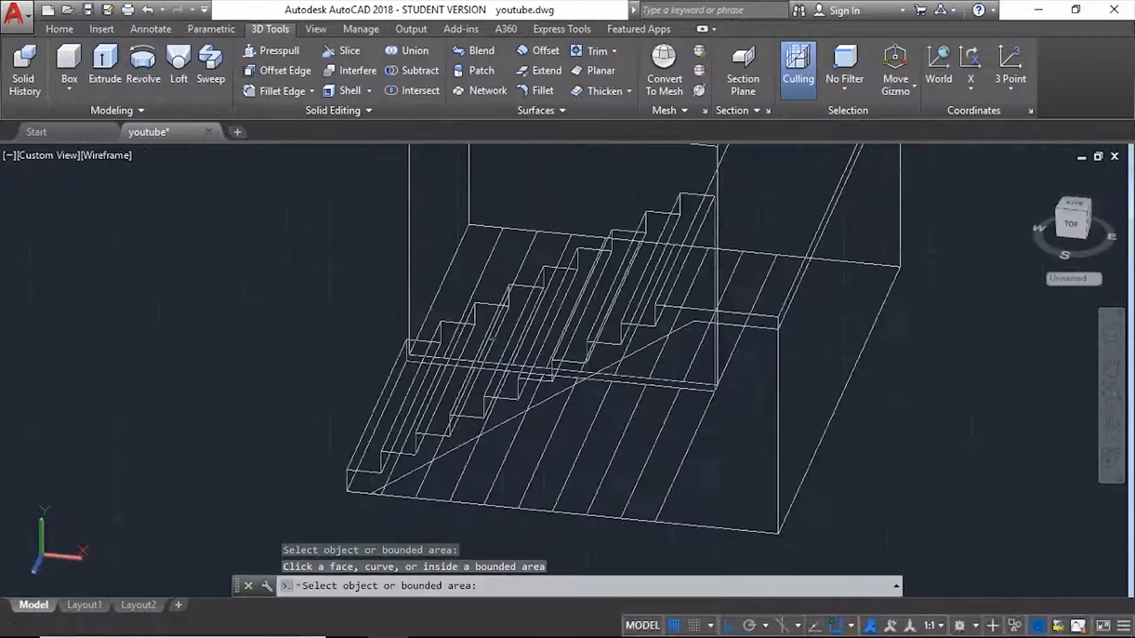
pyautogui.click(755, 395)
pyautogui.moveTo(912, 244); pyautogui.dragTo(802, 324, button='middle')
pyautogui.click(799, 300)
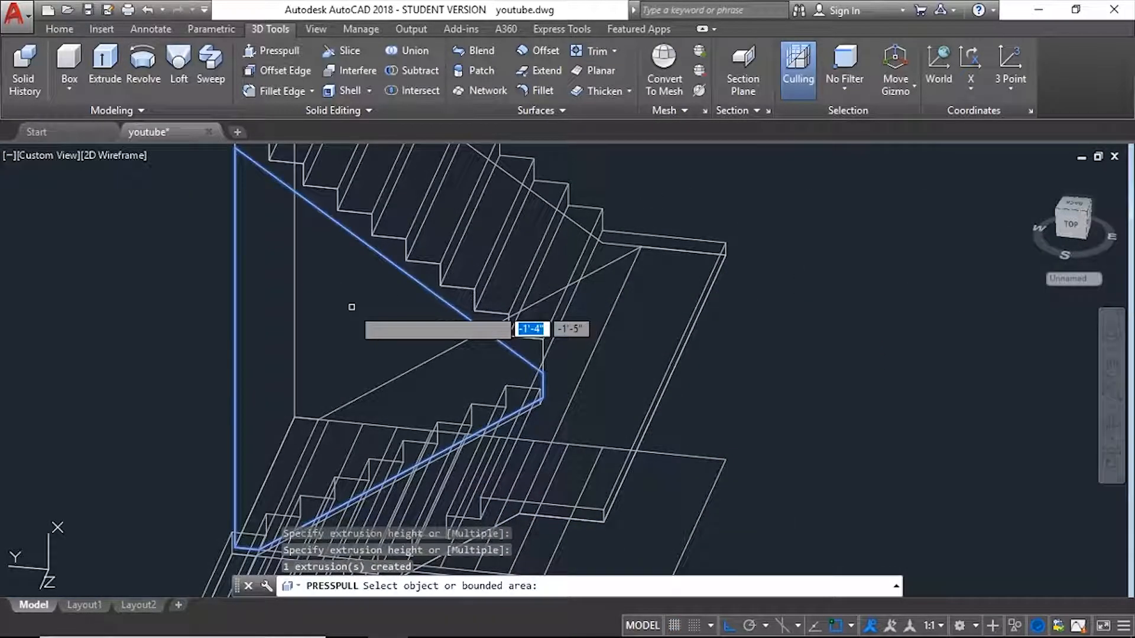
# Presspull the area bounded beneath the second flight's underside line to remove that volume from the staircase solid
pyautogui.click(399, 190)
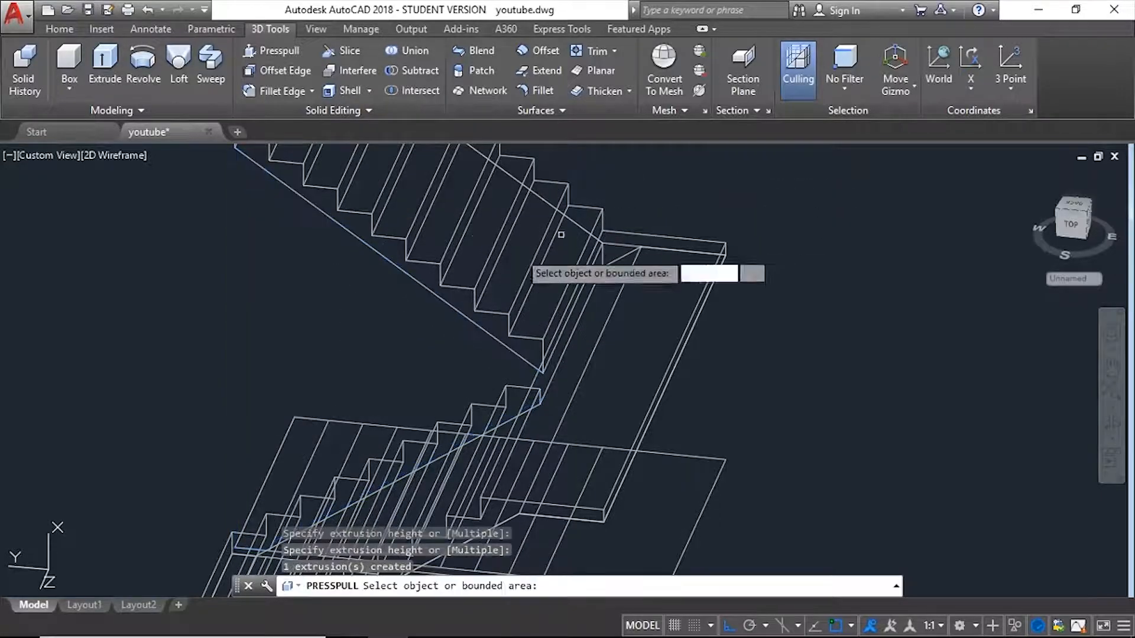
pyautogui.keyDown('shift'); pyautogui.moveTo(562, 235); pyautogui.dragTo(304, 320, button='middle'); pyautogui.keyUp('shift')
pyautogui.scroll(-3, 304, 322)
pyautogui.keyDown('shift'); pyautogui.moveTo(603, 352); pyautogui.dragTo(541, 300, button='middle'); pyautogui.keyUp('shift')
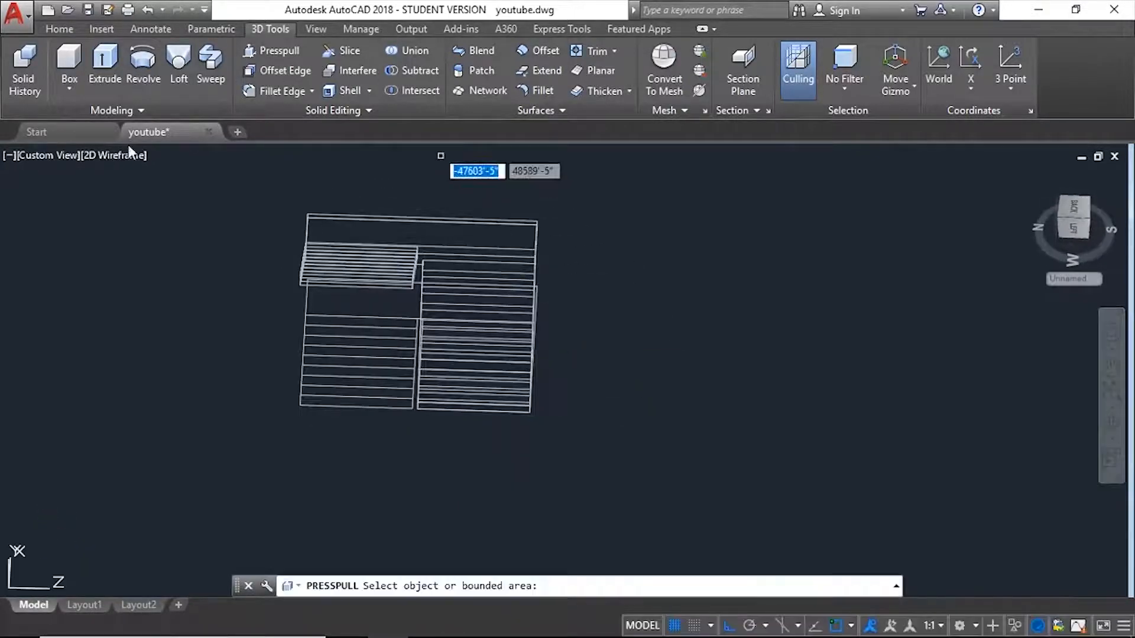
# Set the visual style to Shaded and reset the coordinate system to World
pyautogui.click(111, 155)
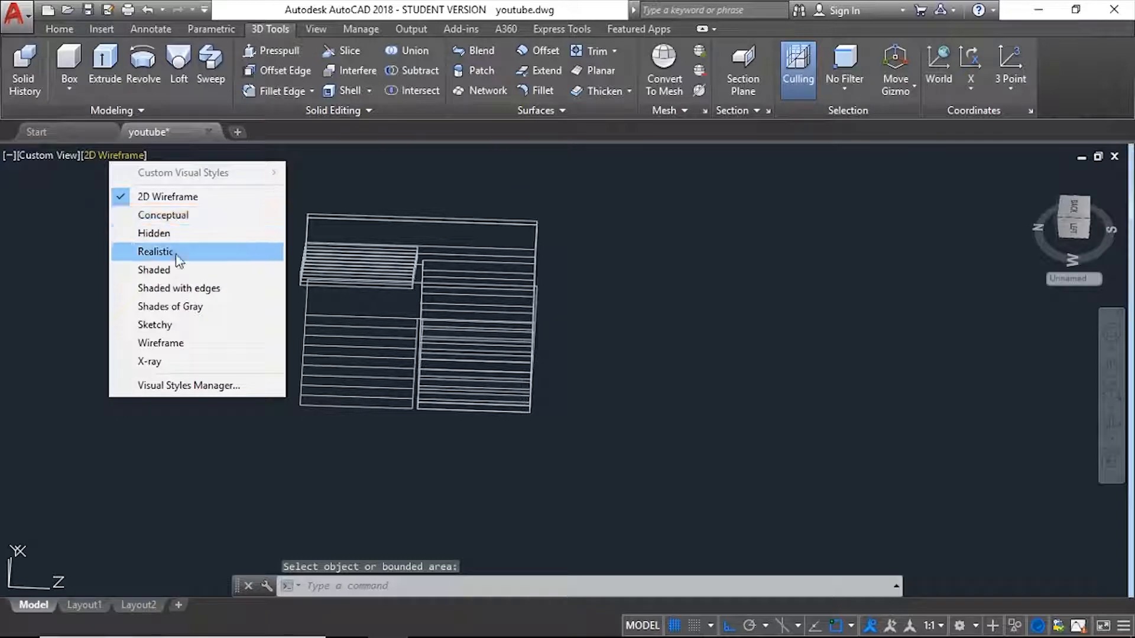
pyautogui.click(171, 270)
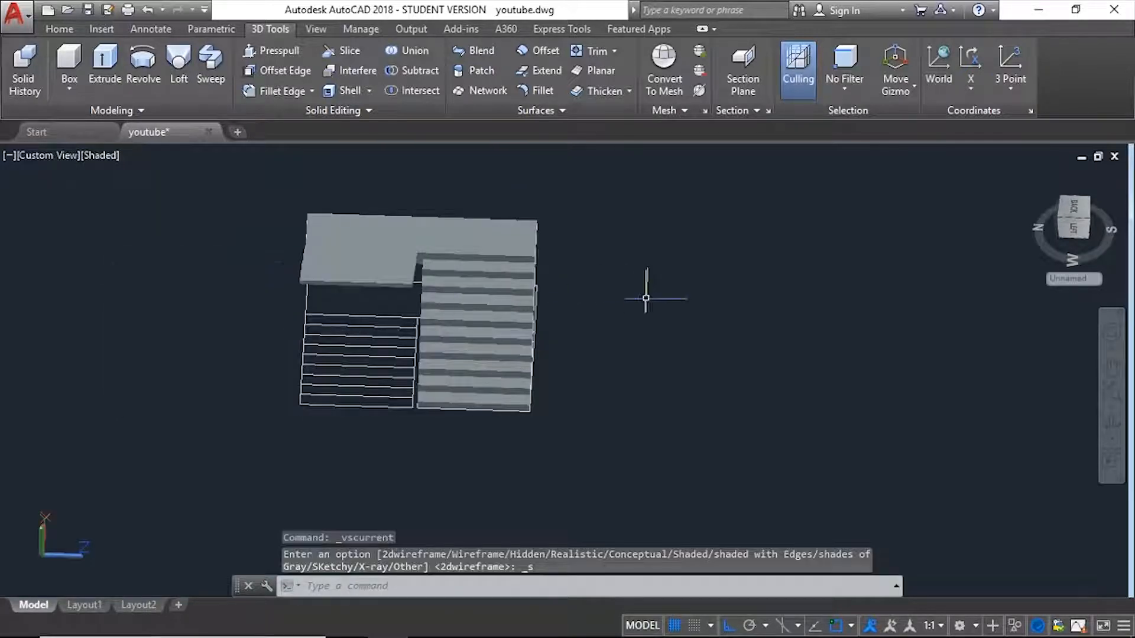
pyautogui.keyDown('shift'); pyautogui.moveTo(646, 298); pyautogui.dragTo(650, 266, button='middle'); pyautogui.keyUp('shift')
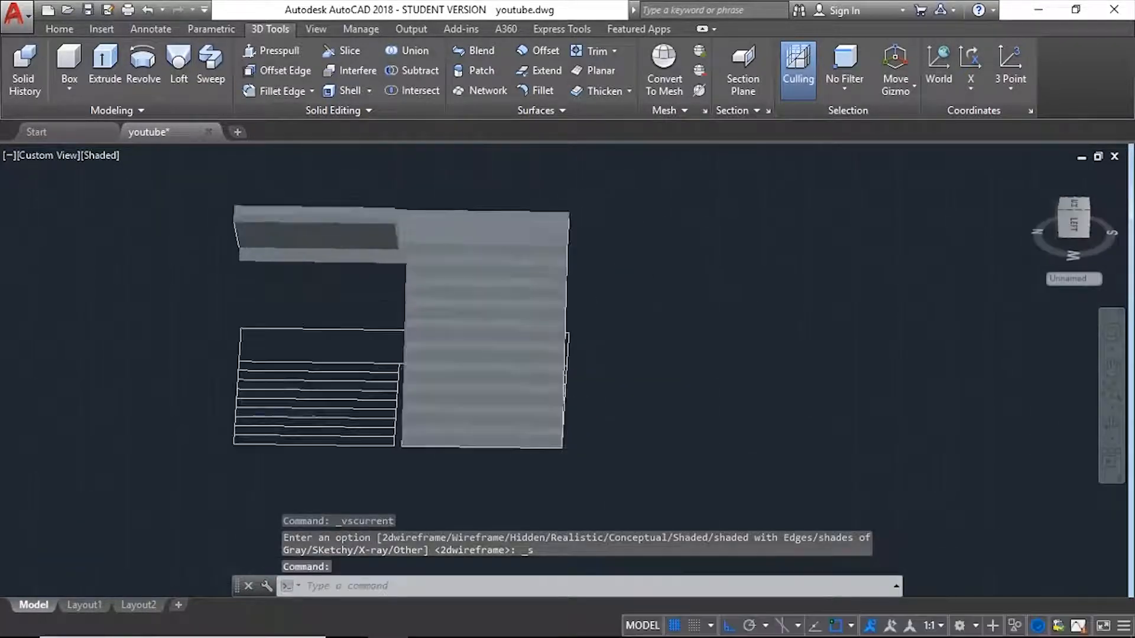
pyautogui.click(928, 66)
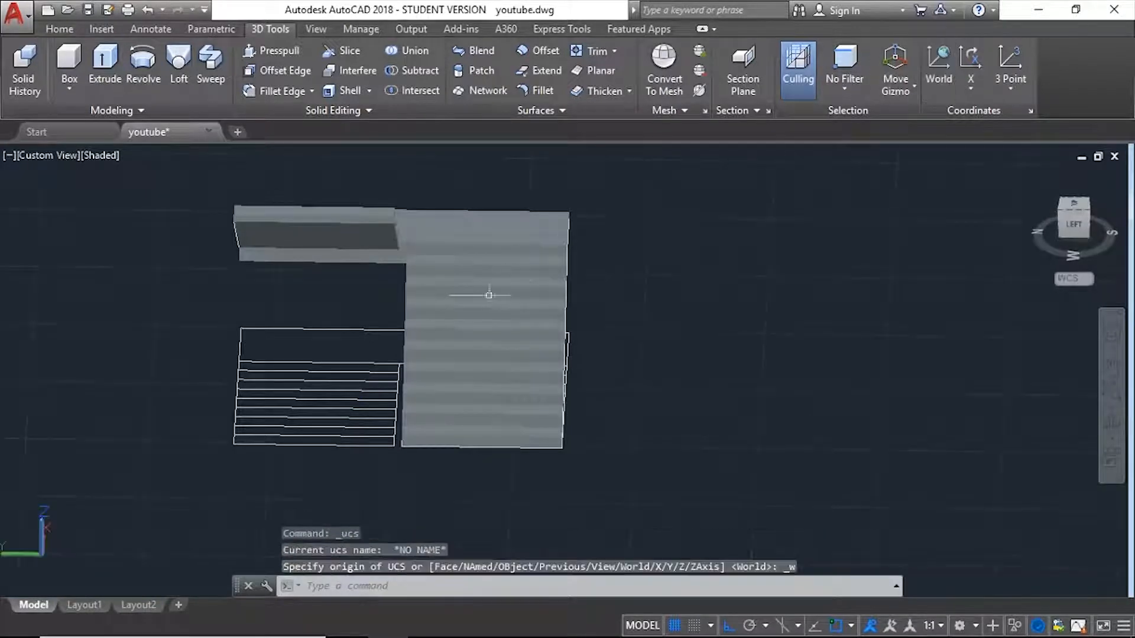
# Examine the shaded staircase from several sides, including the underside of both flights and the landing
pyautogui.scroll(5, 489, 294)
pyautogui.scroll(-7, 585, 351)
pyautogui.keyDown('shift'); pyautogui.moveTo(586, 351); pyautogui.dragTo(647, 349, button='middle'); pyautogui.keyUp('shift')
pyautogui.scroll(5, 644, 306)
pyautogui.keyDown('shift'); pyautogui.moveTo(355, 288); pyautogui.dragTo(322, 232, button='middle'); pyautogui.keyUp('shift')
pyautogui.scroll(-5, 337, 278)
pyautogui.keyDown('shift'); pyautogui.moveTo(513, 282); pyautogui.dragTo(456, 258, button='middle'); pyautogui.keyUp('shift')
pyautogui.scroll(4, 457, 255)
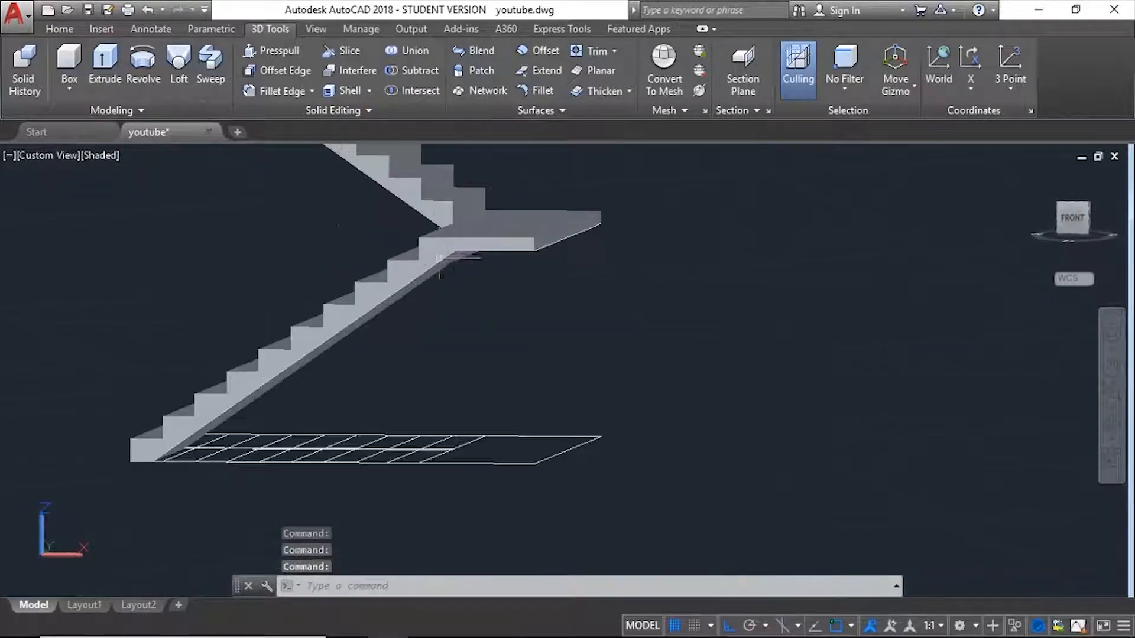
pyautogui.keyDown('shift'); pyautogui.moveTo(340, 265); pyautogui.dragTo(546, 266, button='middle'); pyautogui.keyUp('shift')
pyautogui.scroll(-7, 438, 286)
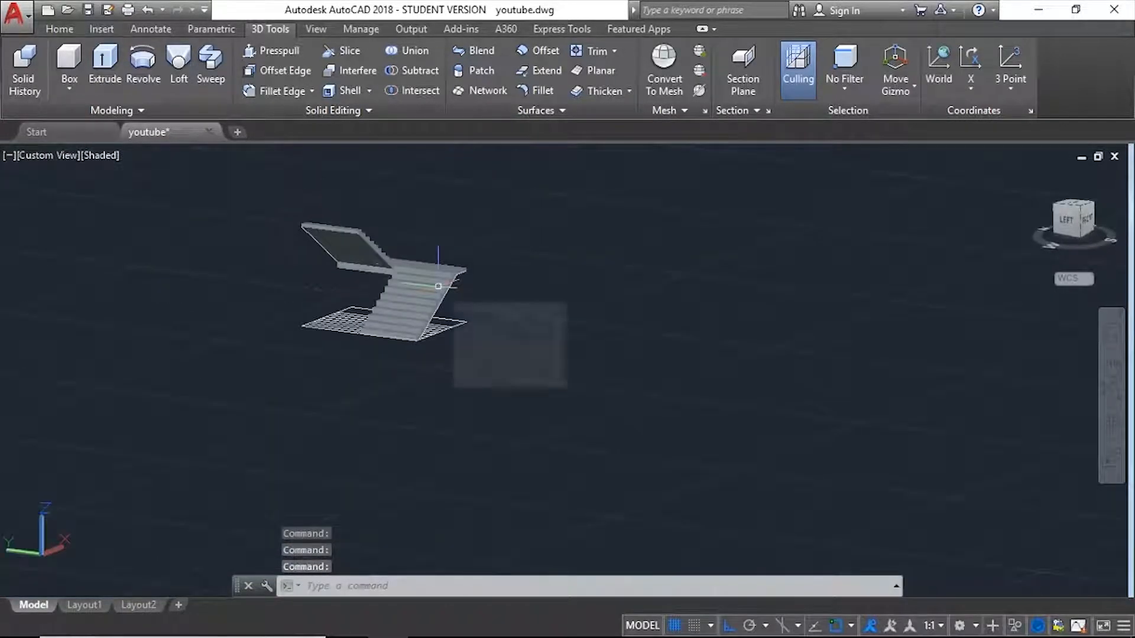
pyautogui.scroll(4, 386, 187)
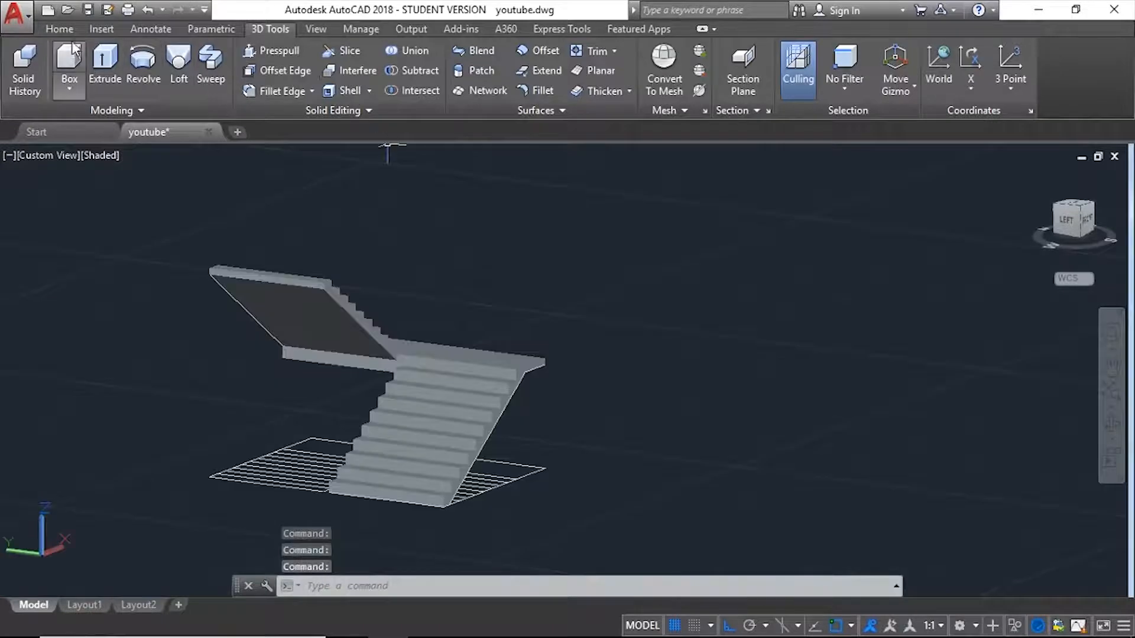
# Turn on the "3d walls" and "extra elements" layers
pyautogui.click(59, 29)
pyautogui.click(585, 30)
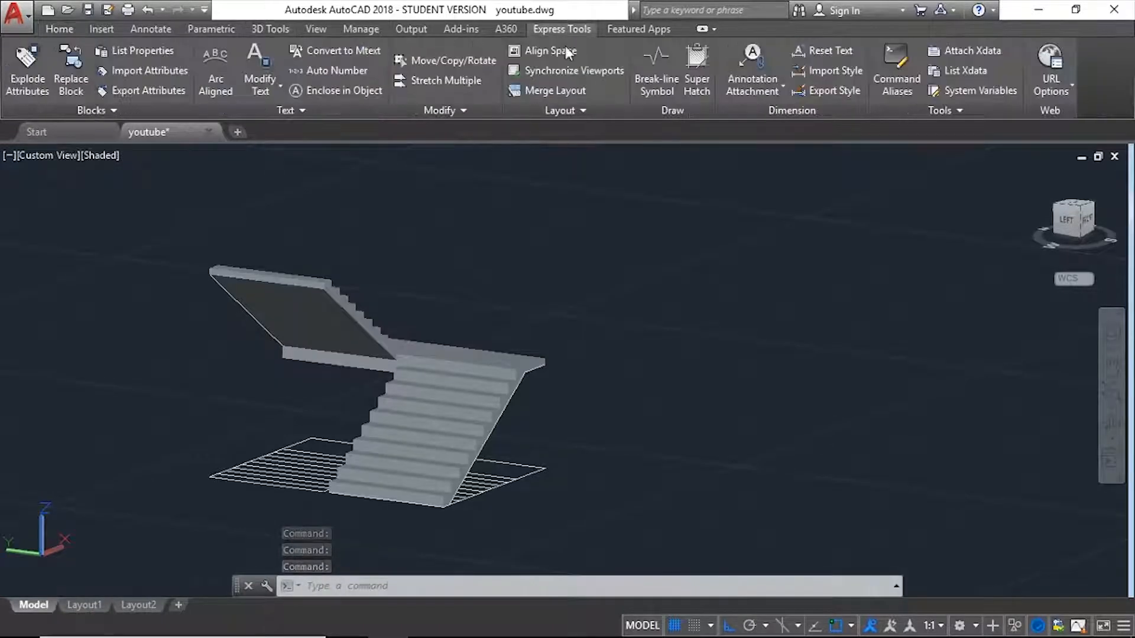
pyautogui.click(75, 25)
pyautogui.click(556, 52)
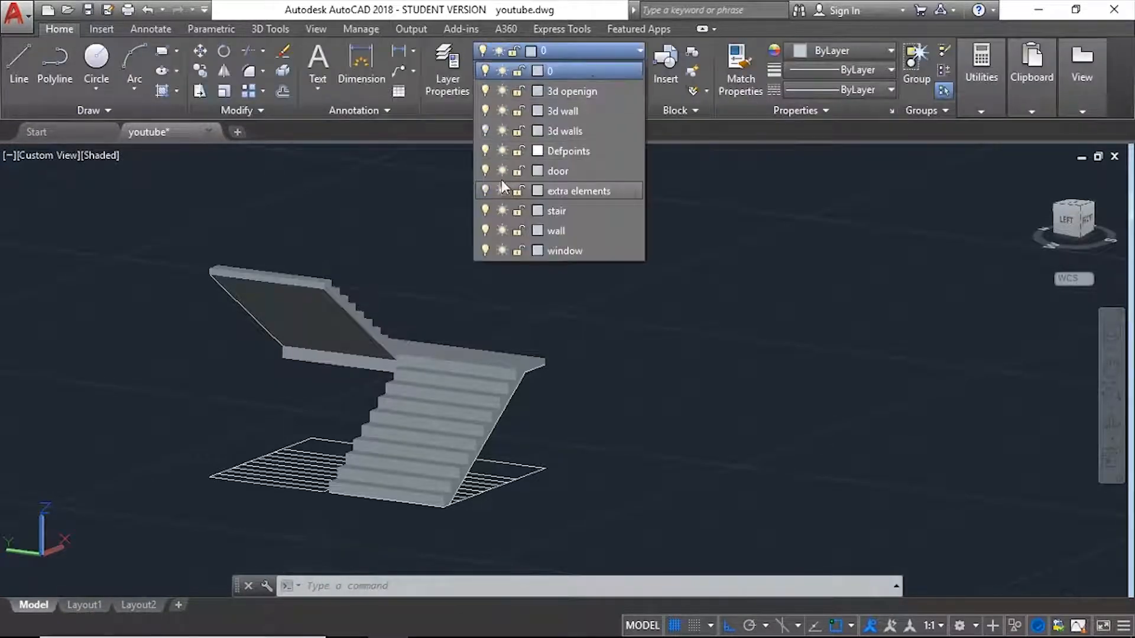
pyautogui.click(485, 130)
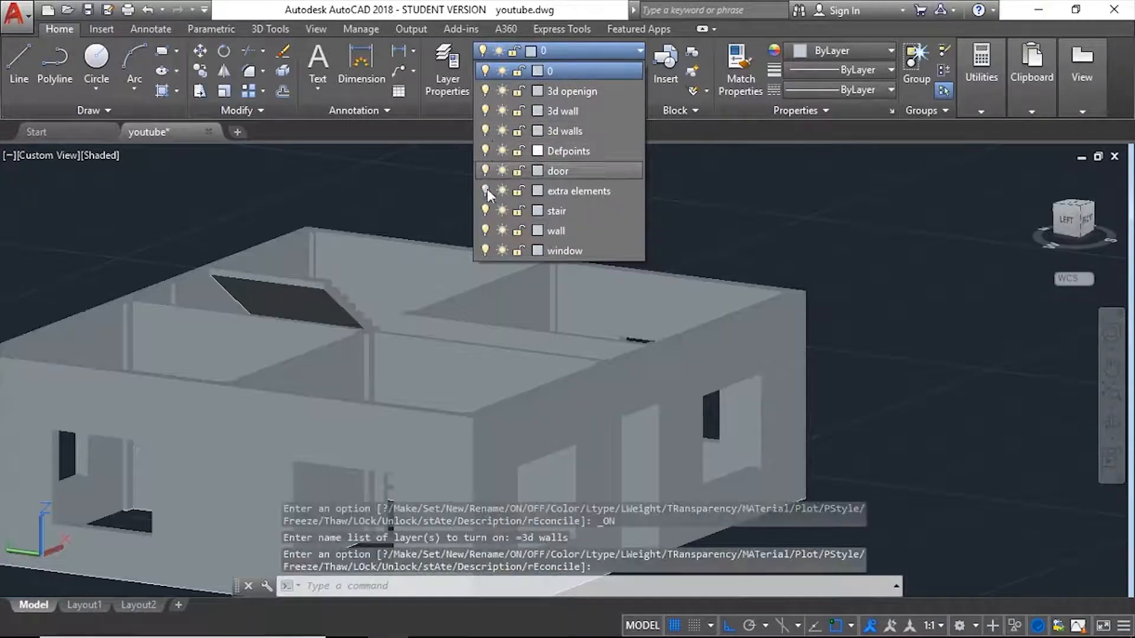
pyautogui.click(485, 191)
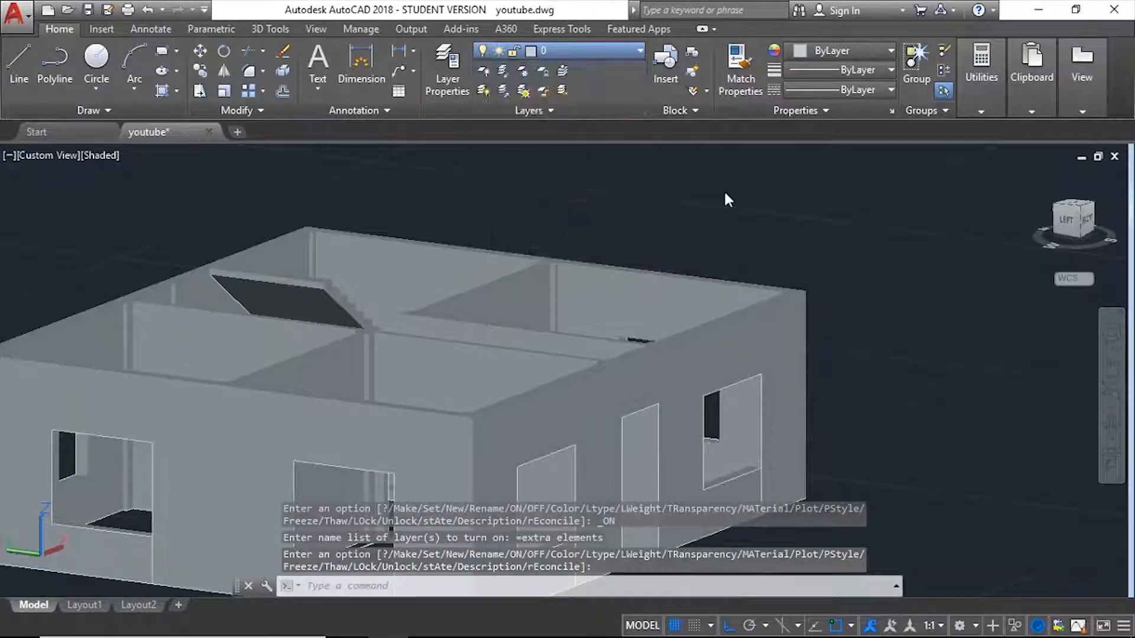
# Change the colour of layer 0, which holds the staircase, to the light orange true colour 252,201,156
pyautogui.keyDown('shift'); pyautogui.moveTo(768, 303); pyautogui.dragTo(545, 255, button='middle'); pyautogui.keyUp('shift')
pyautogui.click(545, 256)
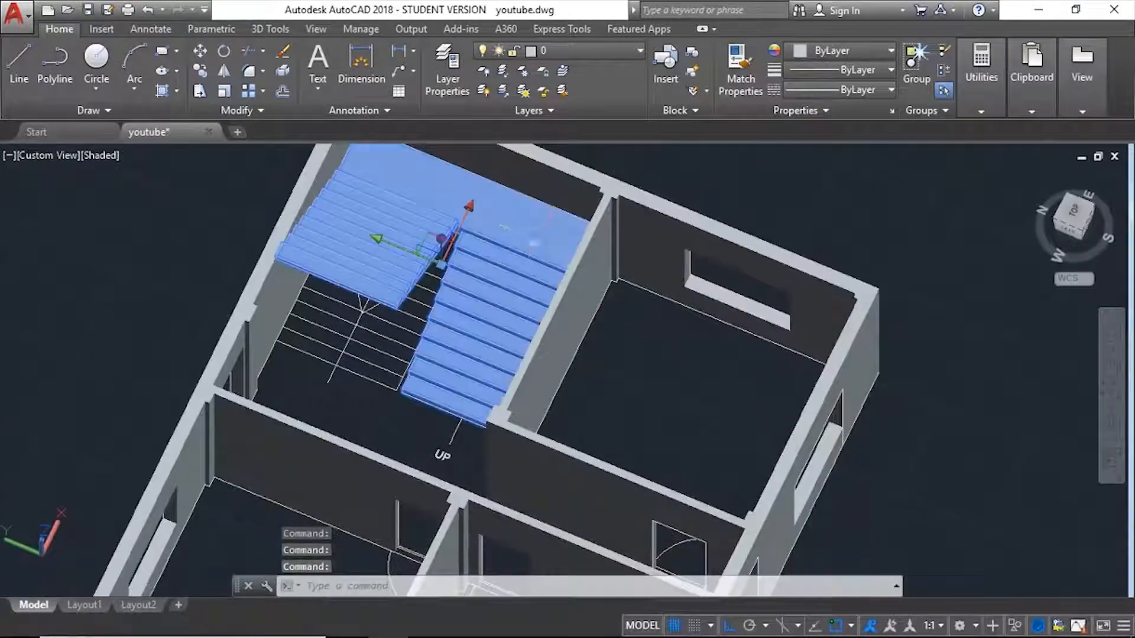
pyautogui.click(580, 50)
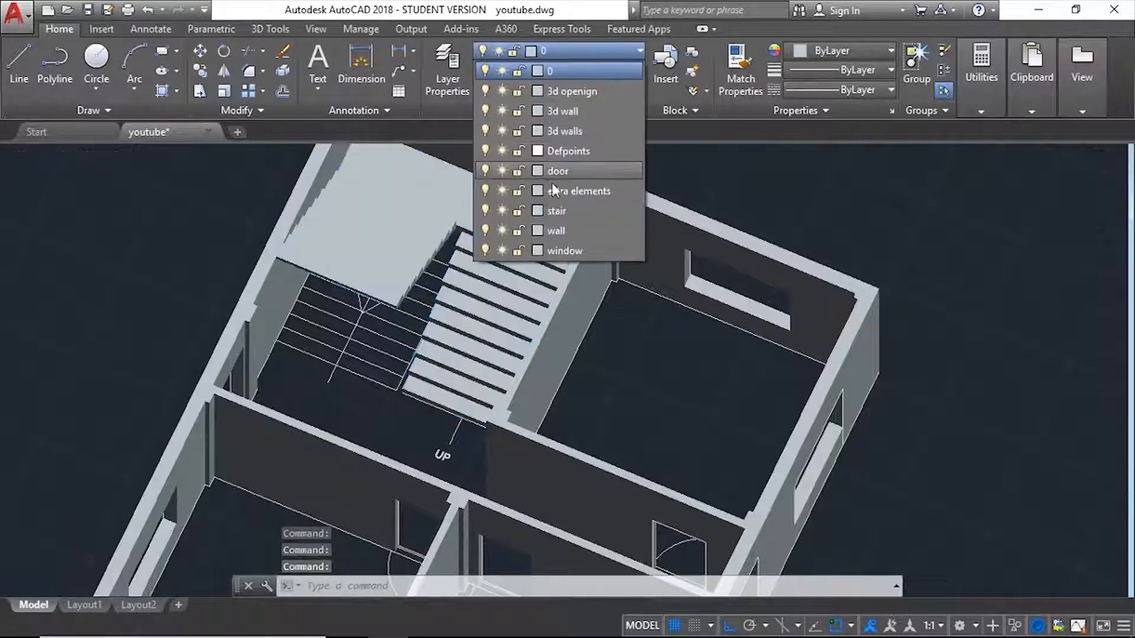
pyautogui.click(536, 69)
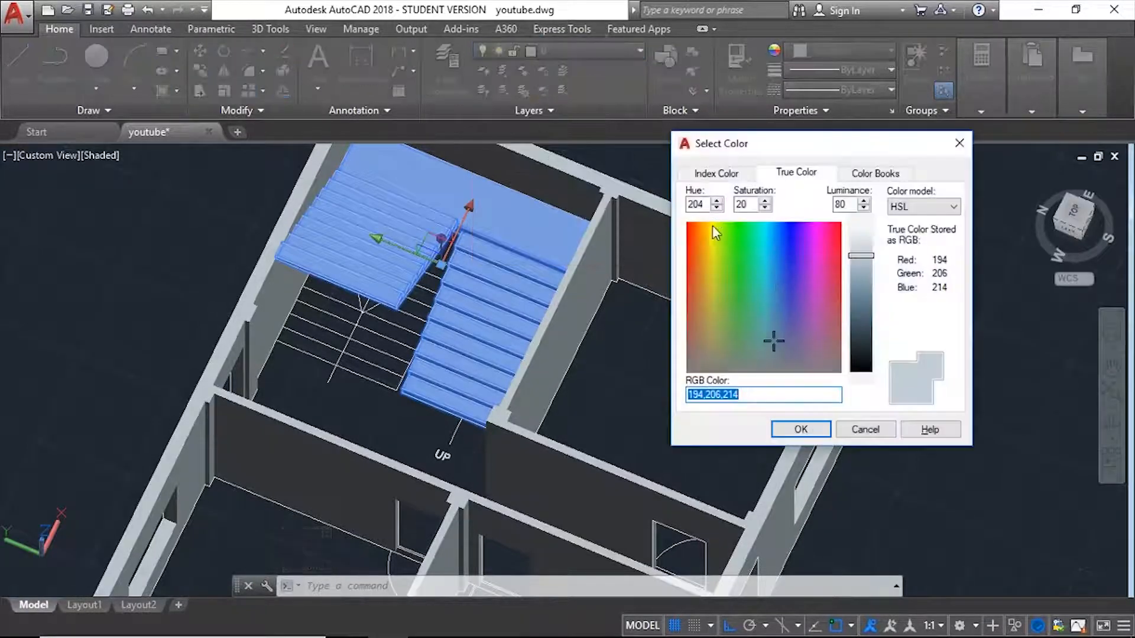
pyautogui.moveTo(713, 227); pyautogui.dragTo(729, 242)
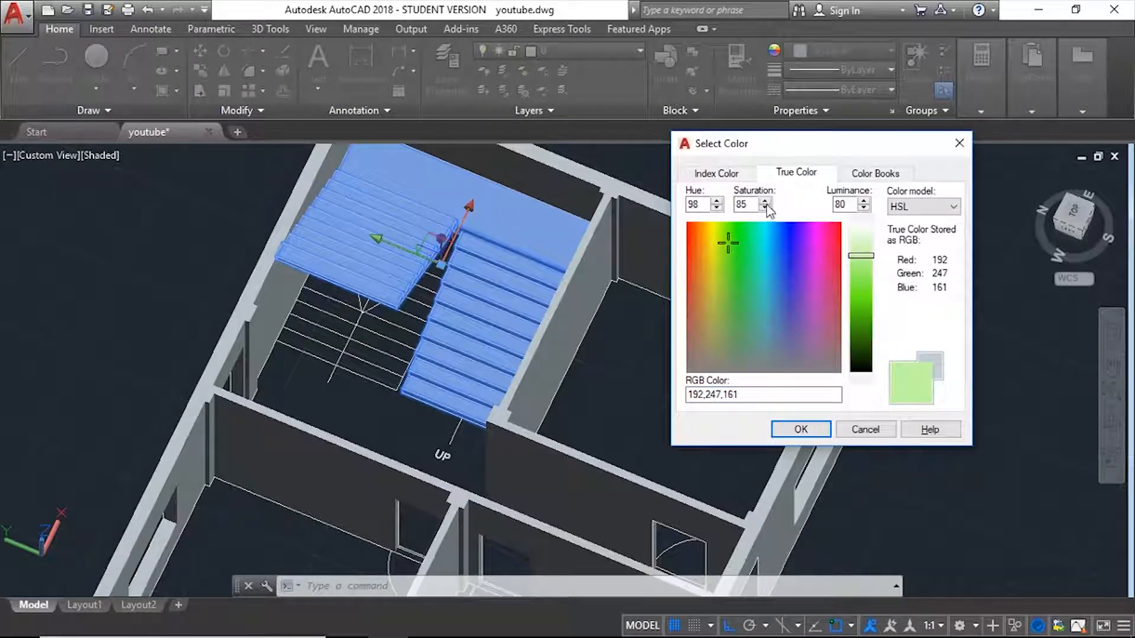
pyautogui.click(699, 230)
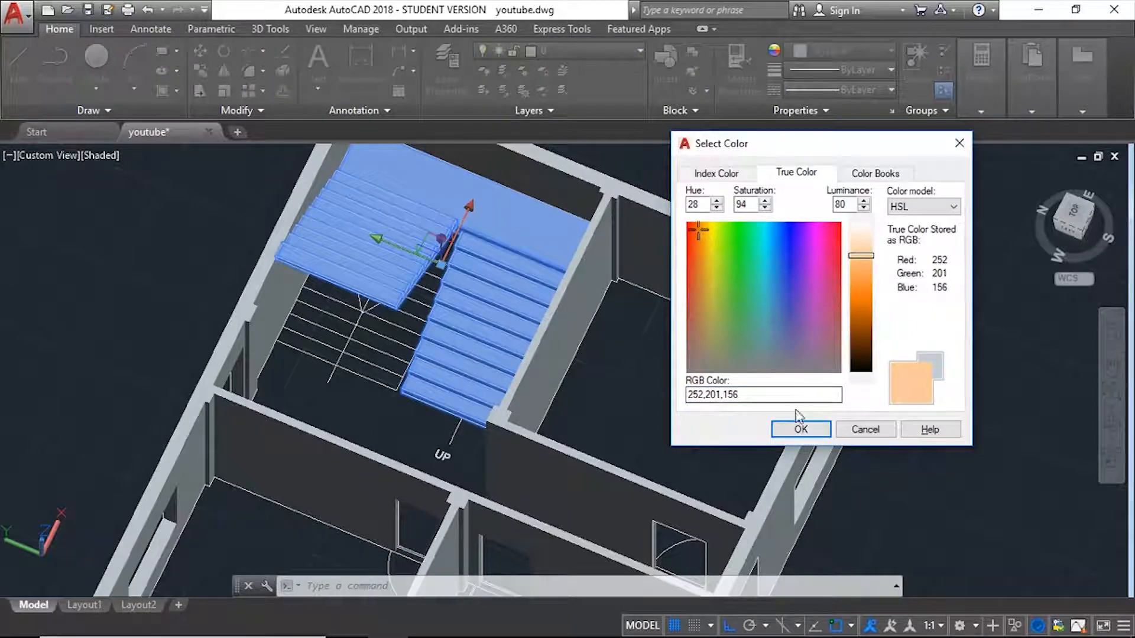
pyautogui.click(801, 429)
pyautogui.click(922, 291)
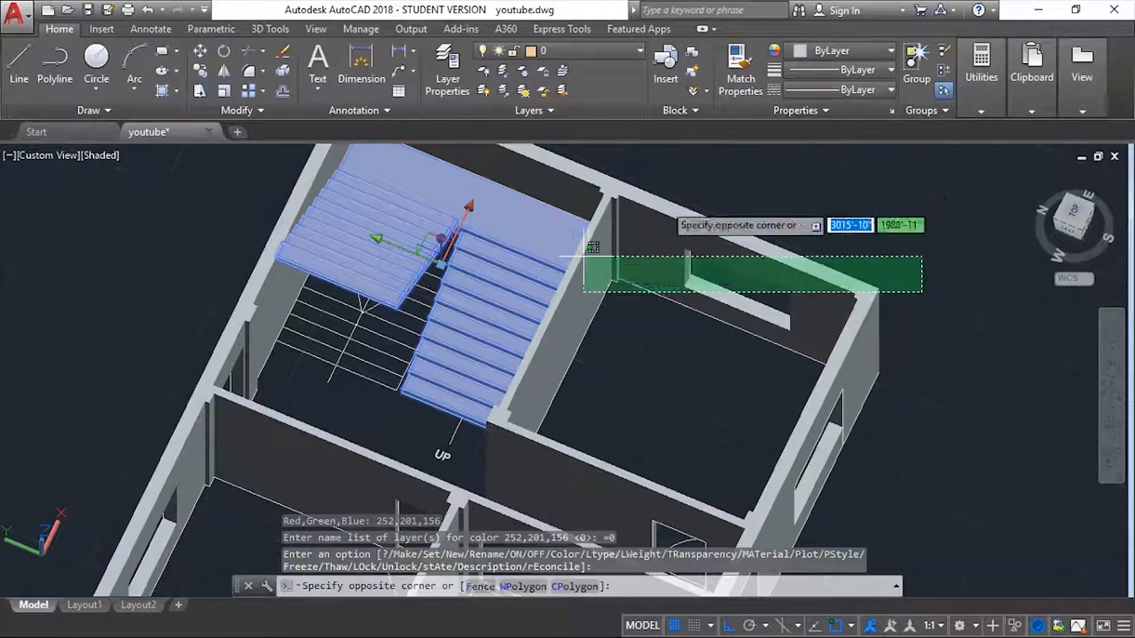
pyautogui.click(563, 270)
pyautogui.press('Escape')
pyautogui.press('Escape')
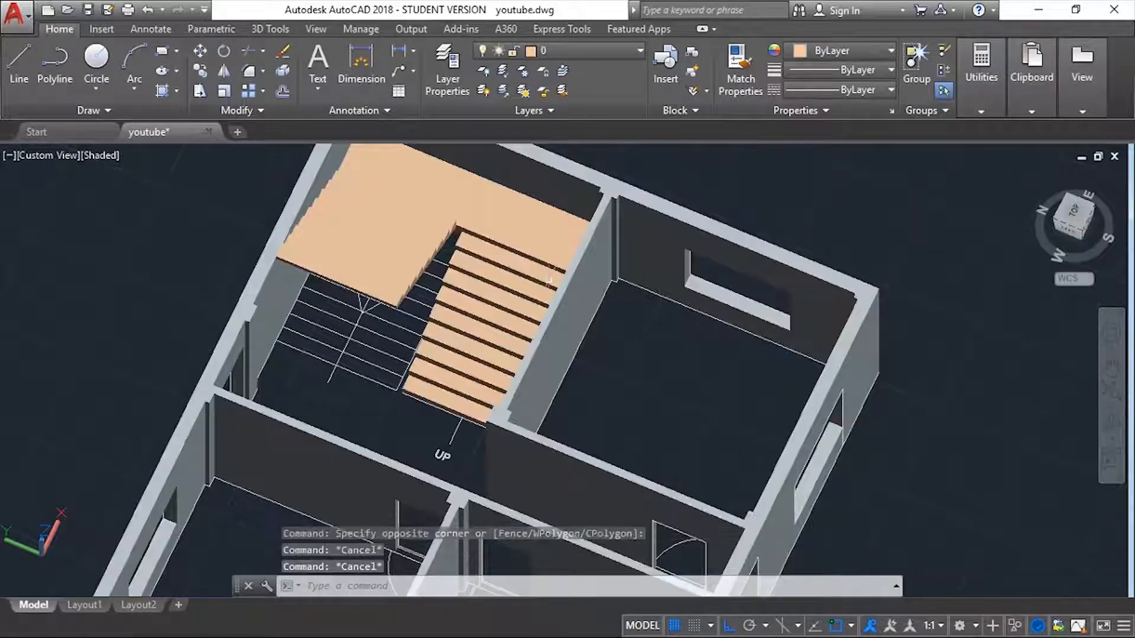
pyautogui.keyDown('shift'); pyautogui.moveTo(550, 280); pyautogui.dragTo(471, 359, button='middle'); pyautogui.keyUp('shift')
pyautogui.scroll(6, 514, 321)
pyautogui.scroll(-6, 468, 359)
pyautogui.keyDown('shift'); pyautogui.moveTo(535, 286); pyautogui.dragTo(523, 305, button='middle'); pyautogui.keyUp('shift')
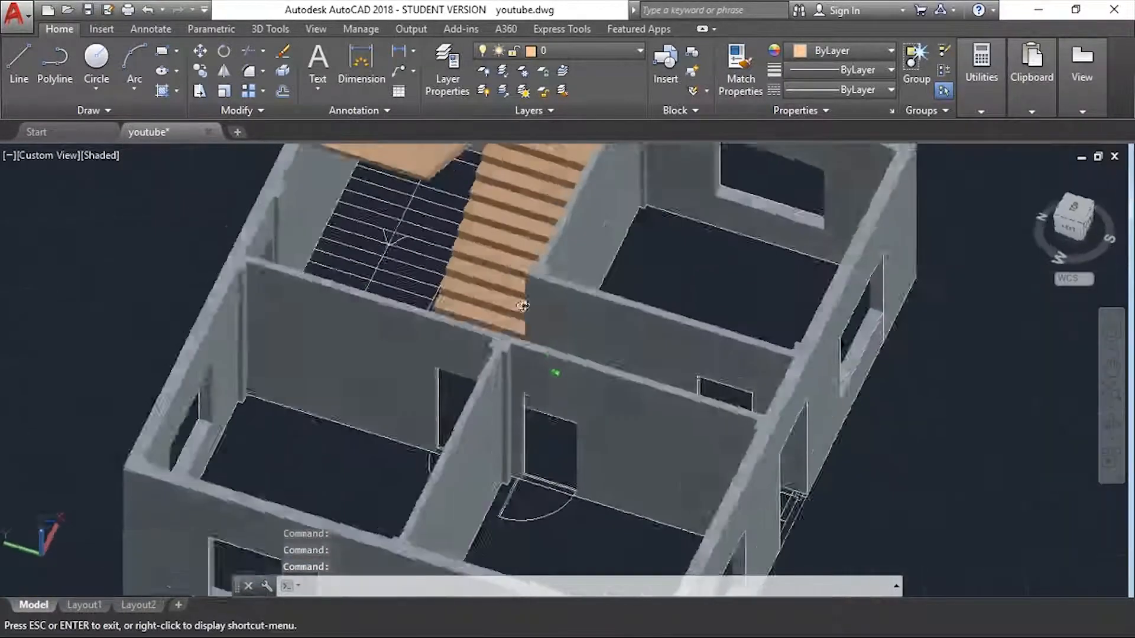
# Look over the whole house model and the floor plans, brick elevations and section placed elsewhere in the drawing
pyautogui.scroll(-5, 523, 306)
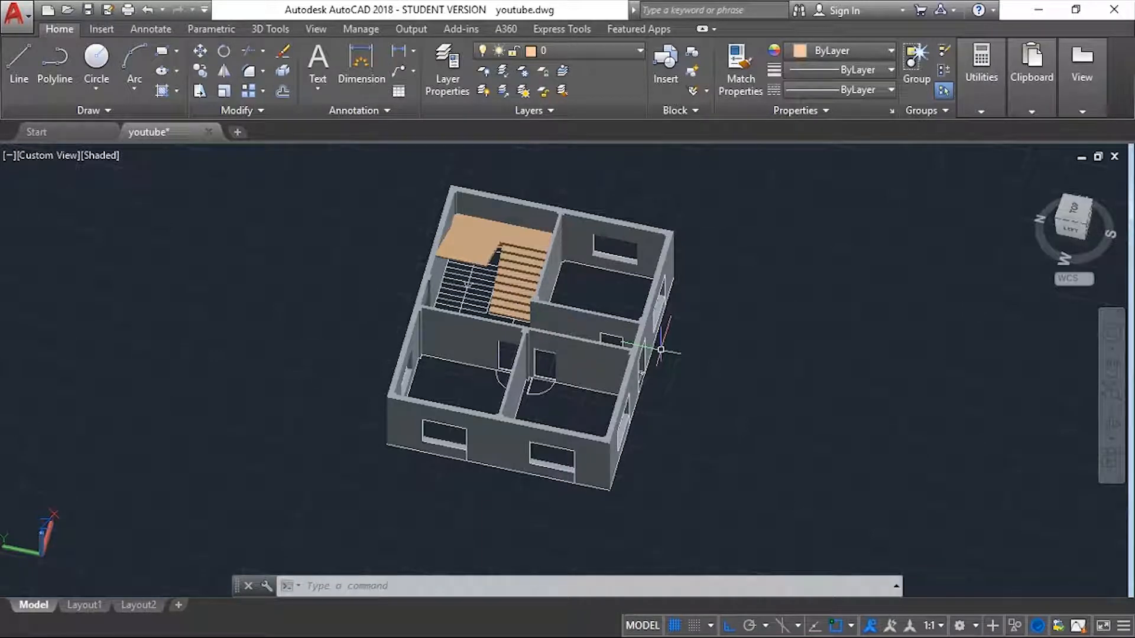
pyautogui.moveTo(666, 345)
pyautogui.keyDown('shift'); pyautogui.mouseDown(button='middle')
pyautogui.moveTo(679, 302)
pyautogui.moveTo(583, 294)
pyautogui.moveTo(661, 332)
pyautogui.mouseUp(button='middle'); pyautogui.keyUp('shift')
pyautogui.scroll(-4, 661, 328)
pyautogui.scroll(10, 628, 299)
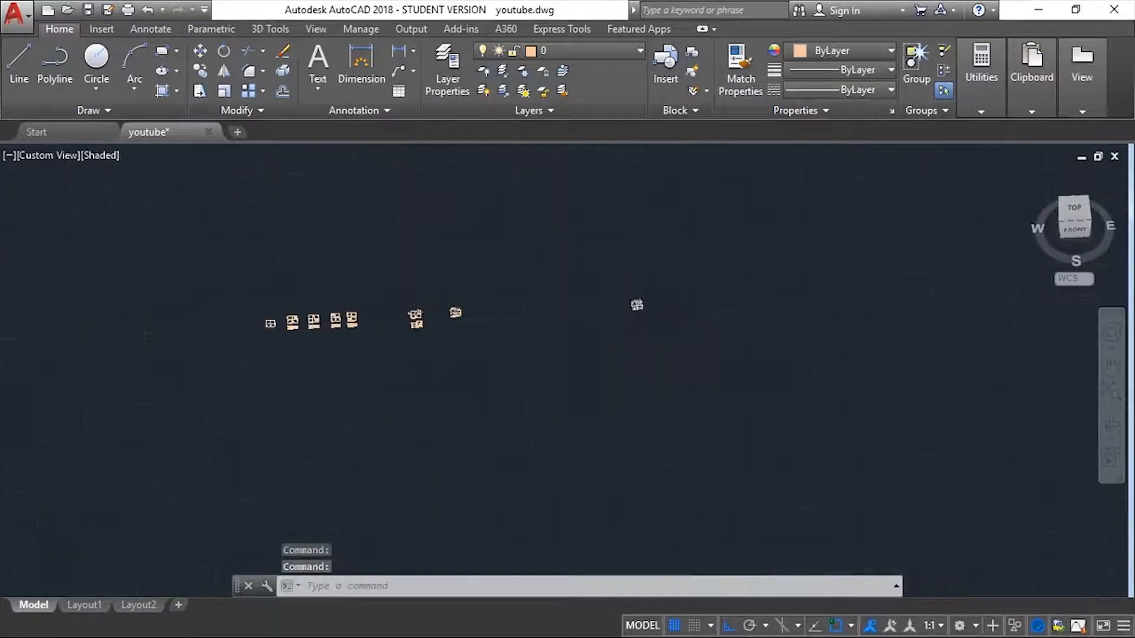
pyautogui.scroll(8, 387, 313)
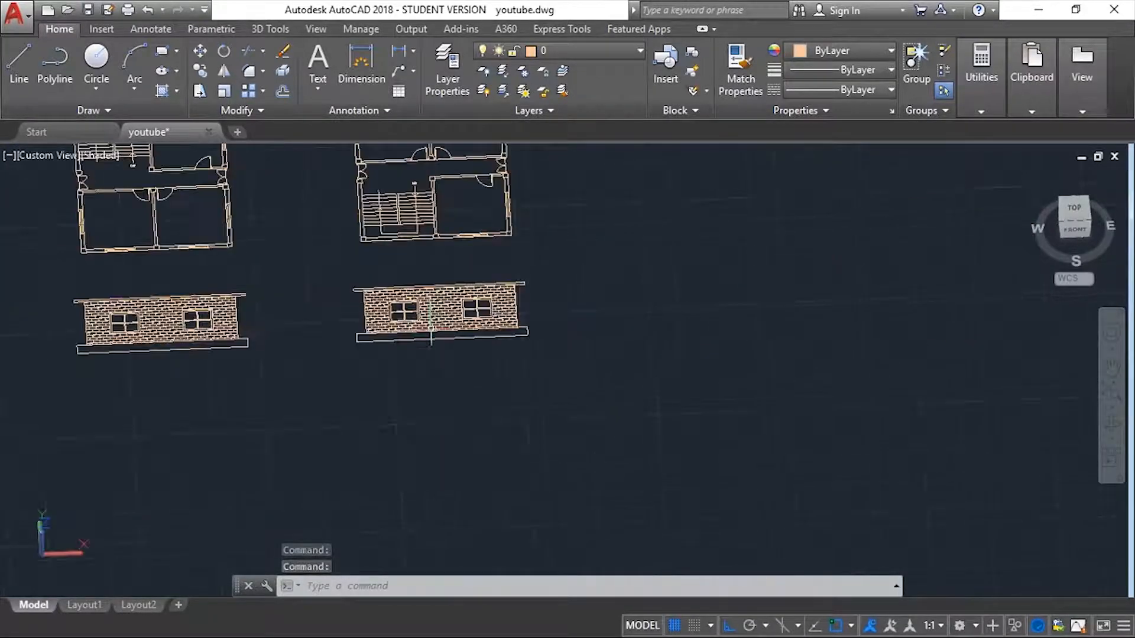
pyautogui.scroll(-10, 473, 314)
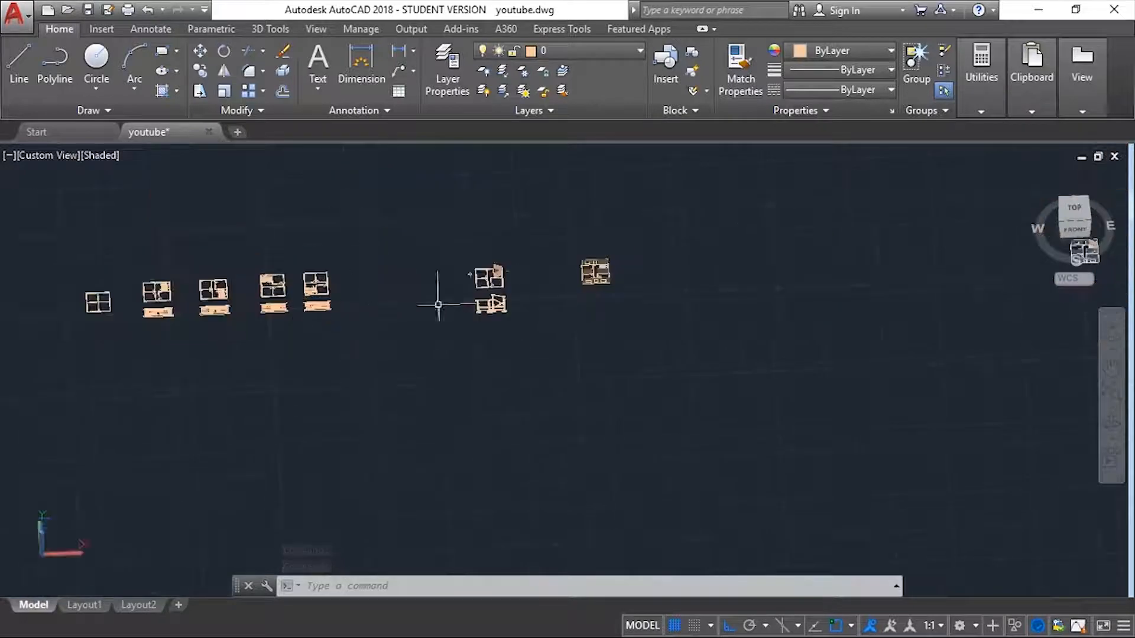
pyautogui.scroll(6, 441, 300)
pyautogui.scroll(5, 225, 313)
pyautogui.scroll(-9, 339, 284)
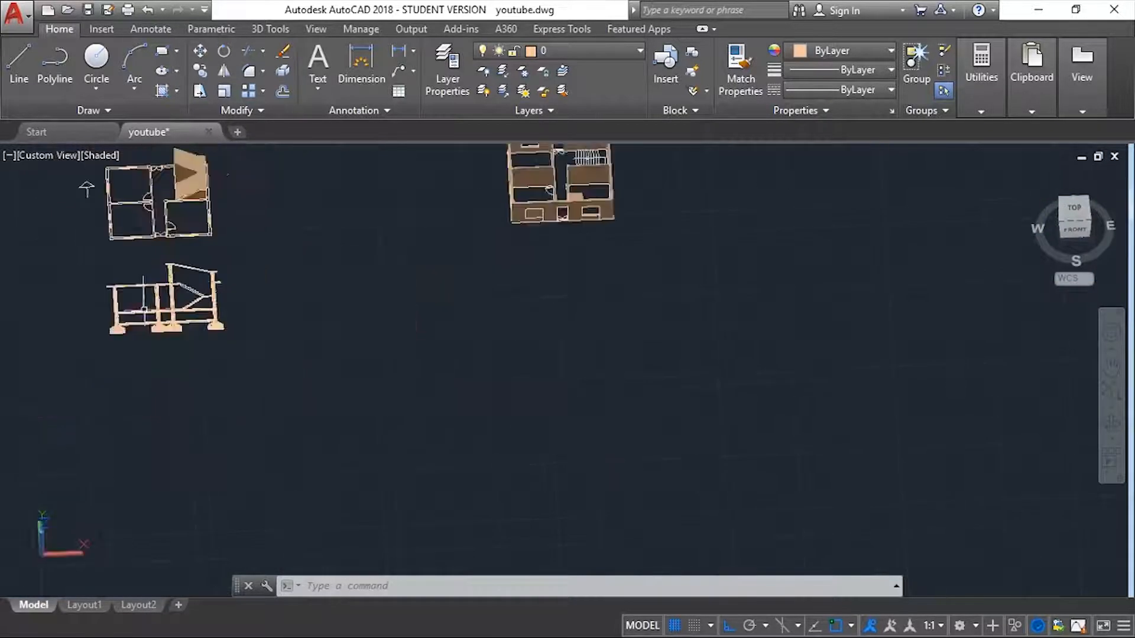
# Return to the shaded 3D house and examine the orange staircase within its walls from the front corner
pyautogui.scroll(8, 685, 251)
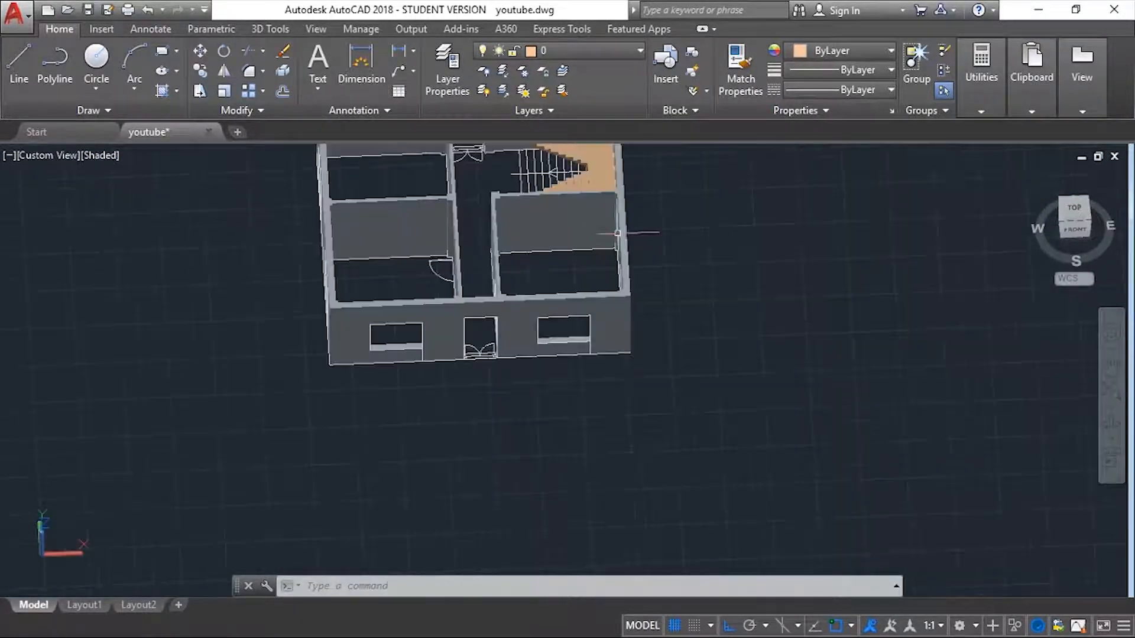
pyautogui.keyDown('shift'); pyautogui.moveTo(284, 260); pyautogui.dragTo(564, 425, button='middle'); pyautogui.keyUp('shift')
pyautogui.scroll(2, 494, 218)
pyautogui.keyDown('shift'); pyautogui.moveTo(528, 334); pyautogui.dragTo(701, 280, button='middle'); pyautogui.keyUp('shift')
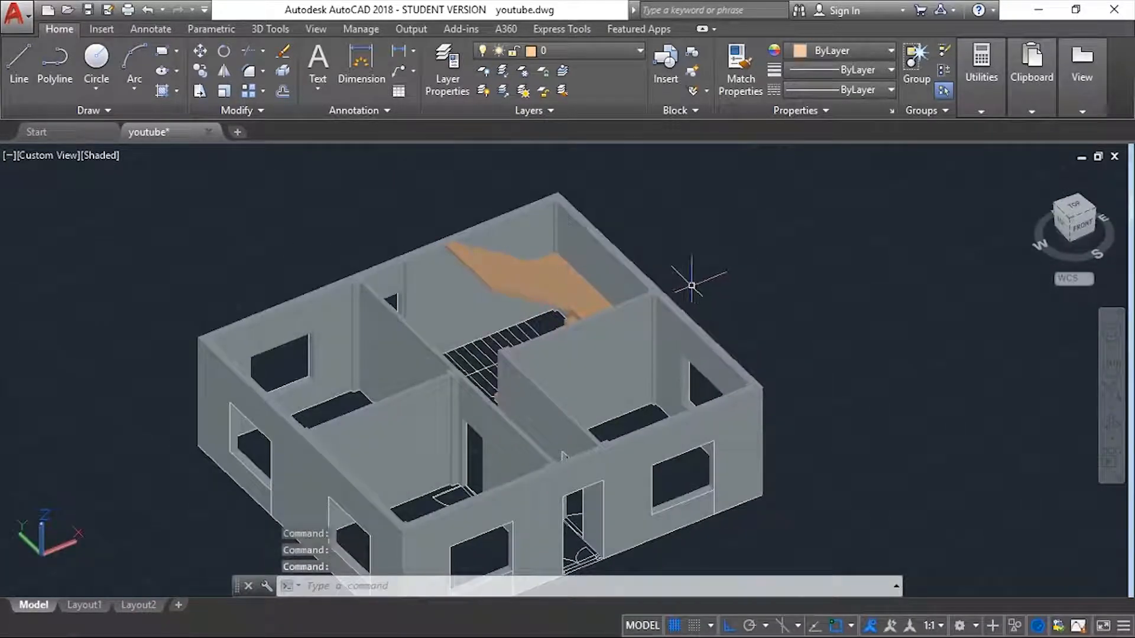